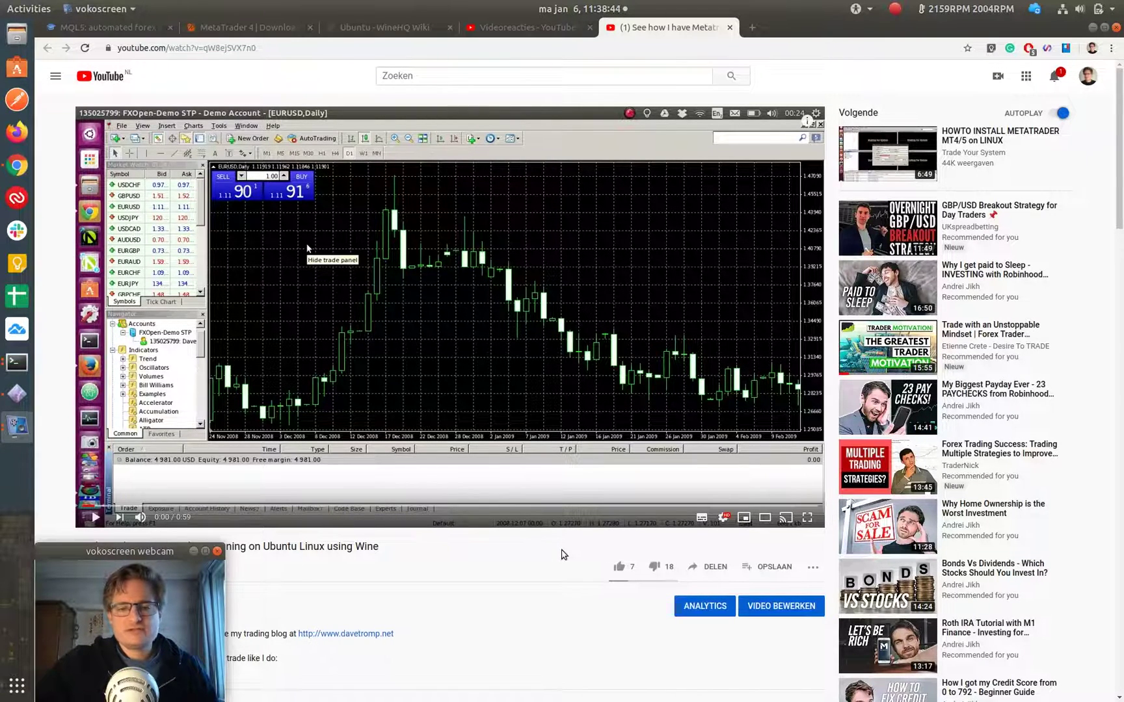
Scroll through the open browser page
scroll(563, 554, "down", 1)
scroll(563, 554, "down", 1)
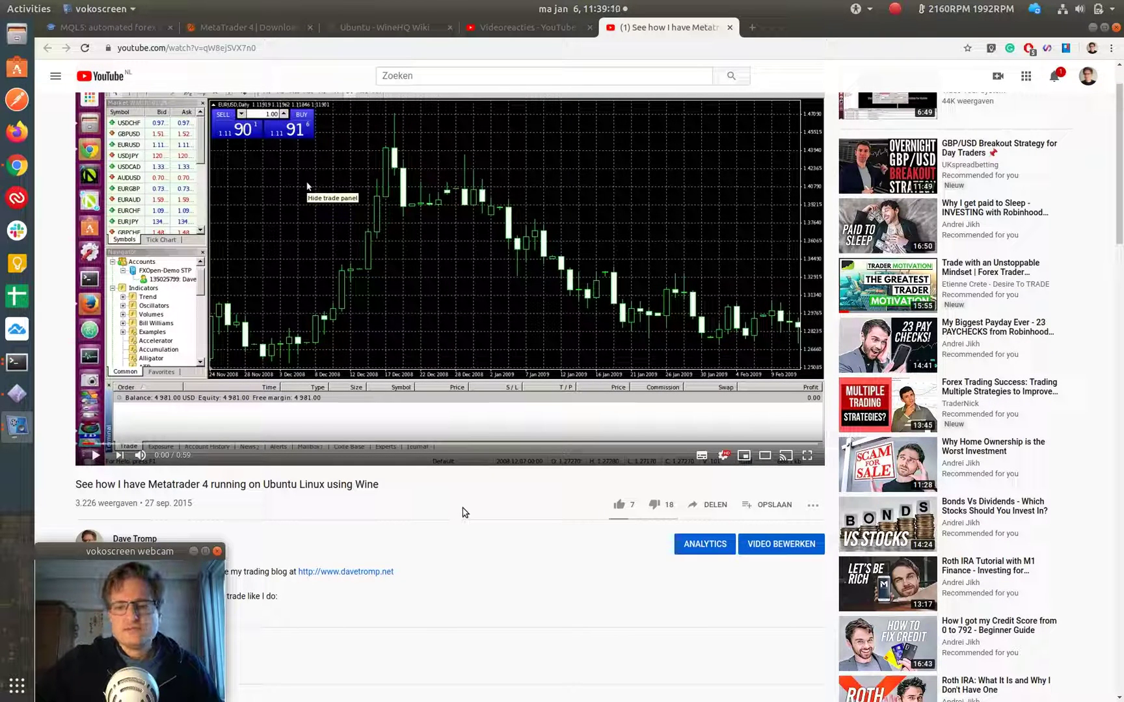
scroll(458, 500, "up", 2)
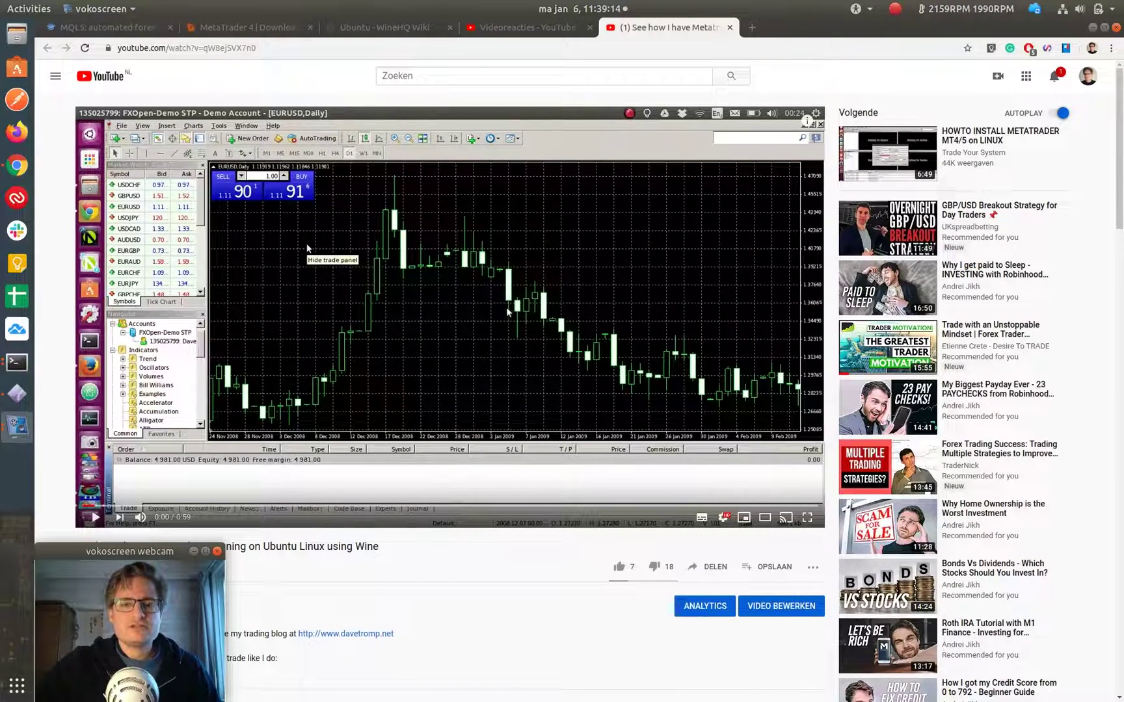
scroll(465, 381, "down", 5)
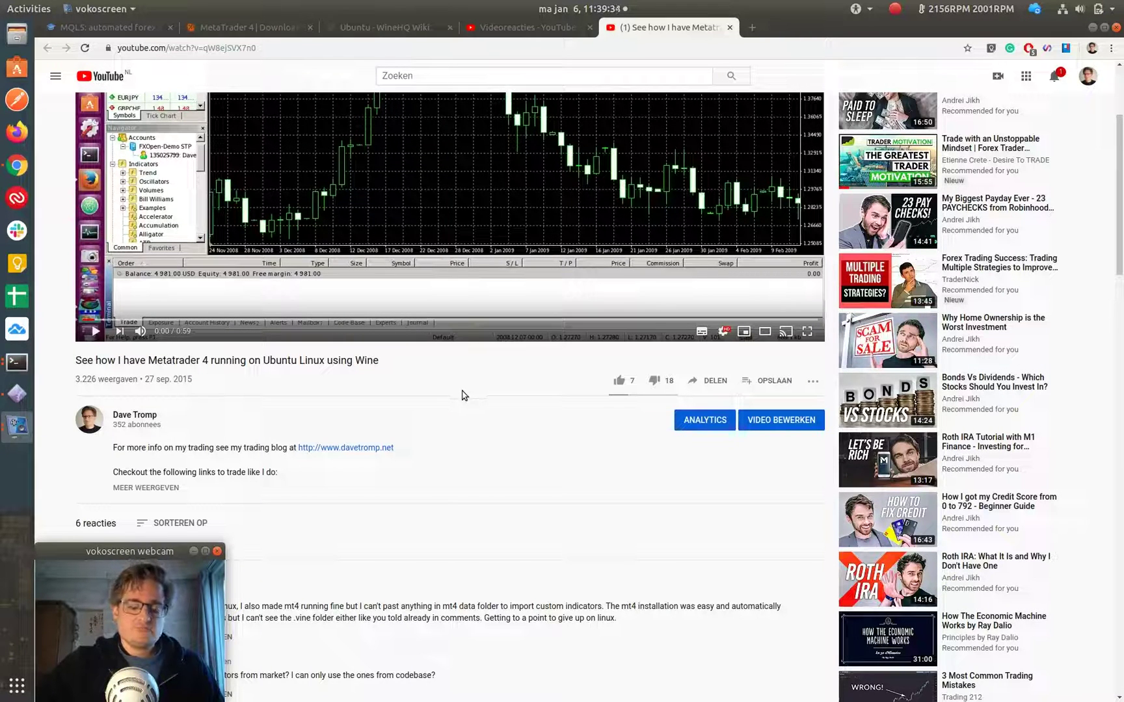
scroll(466, 413, "up", 1)
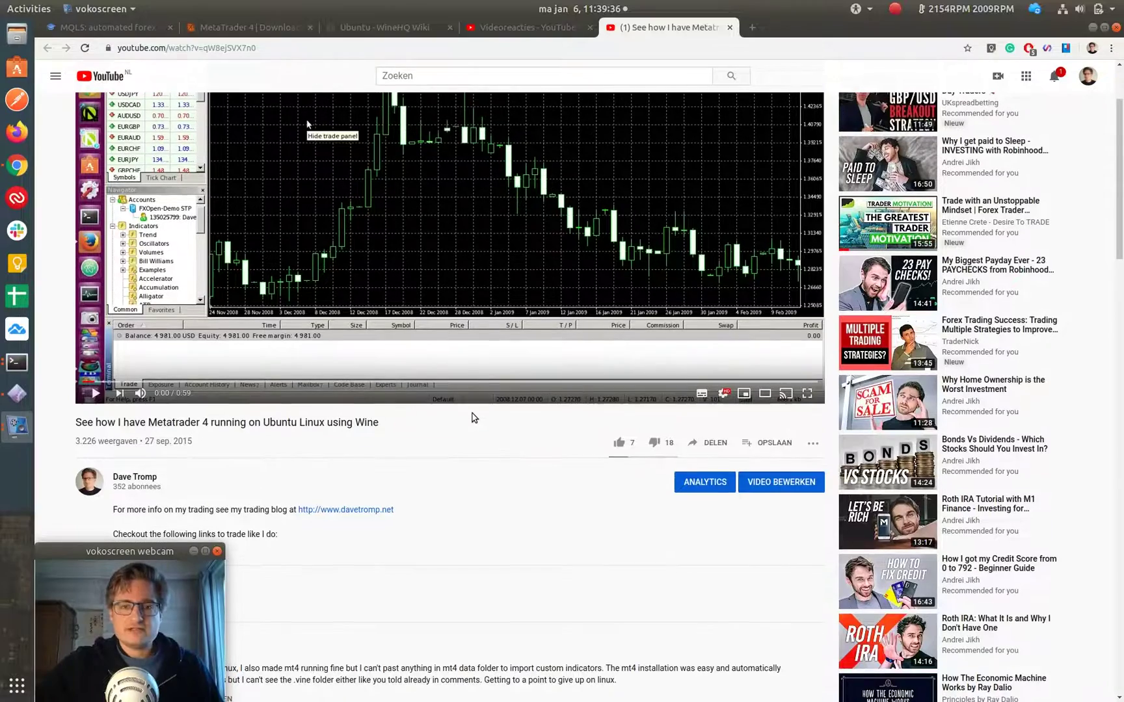
scroll(473, 417, "up", 2)
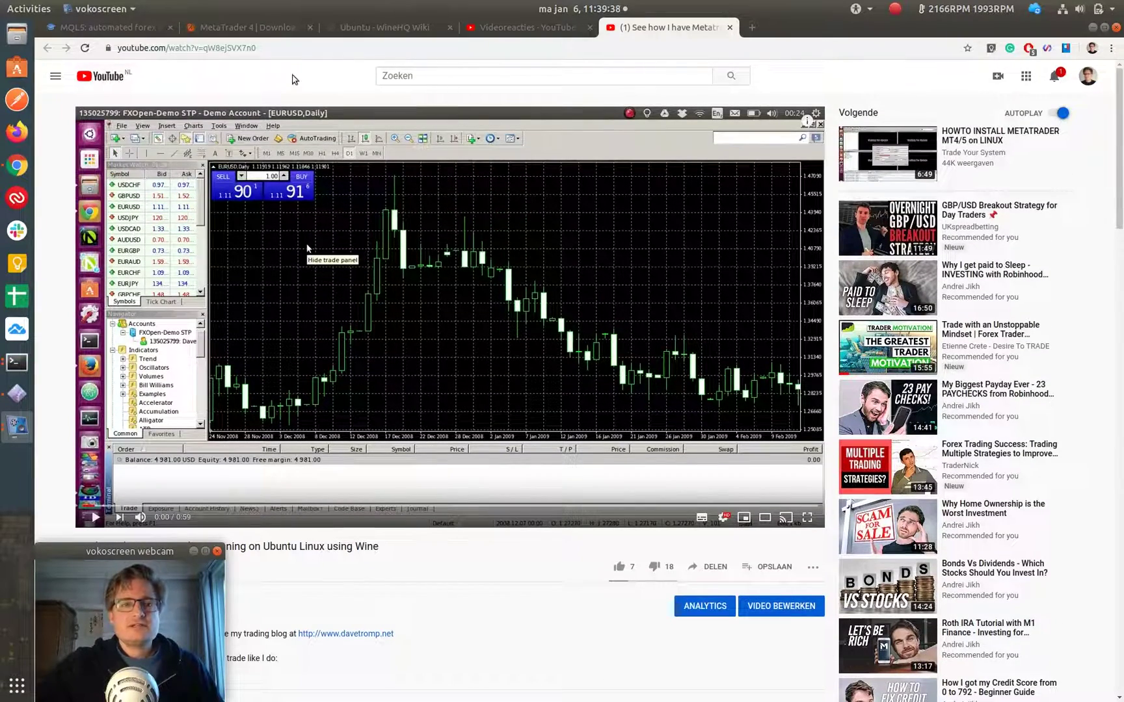
Switch to the MQL5 tab at the top of mql5.com, then to the FXOpen 'MetaTrader 4 | Download' tab
left_click(117, 28)
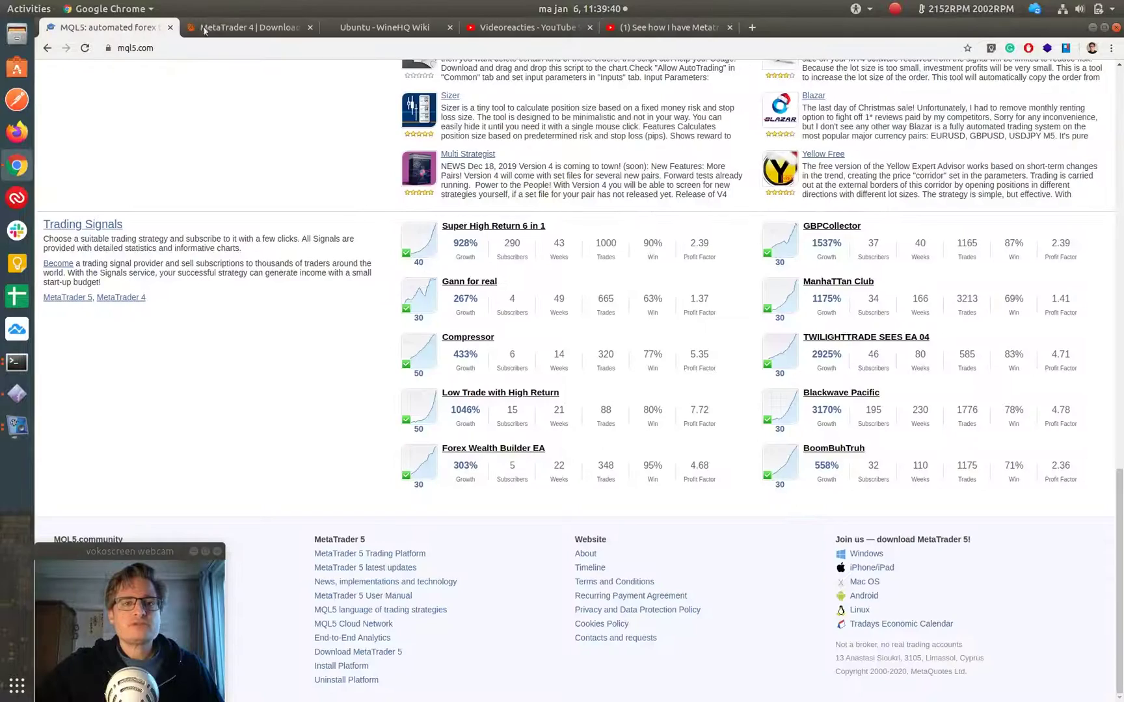
scroll(353, 319, "up", 10)
scroll(352, 319, "up", 5)
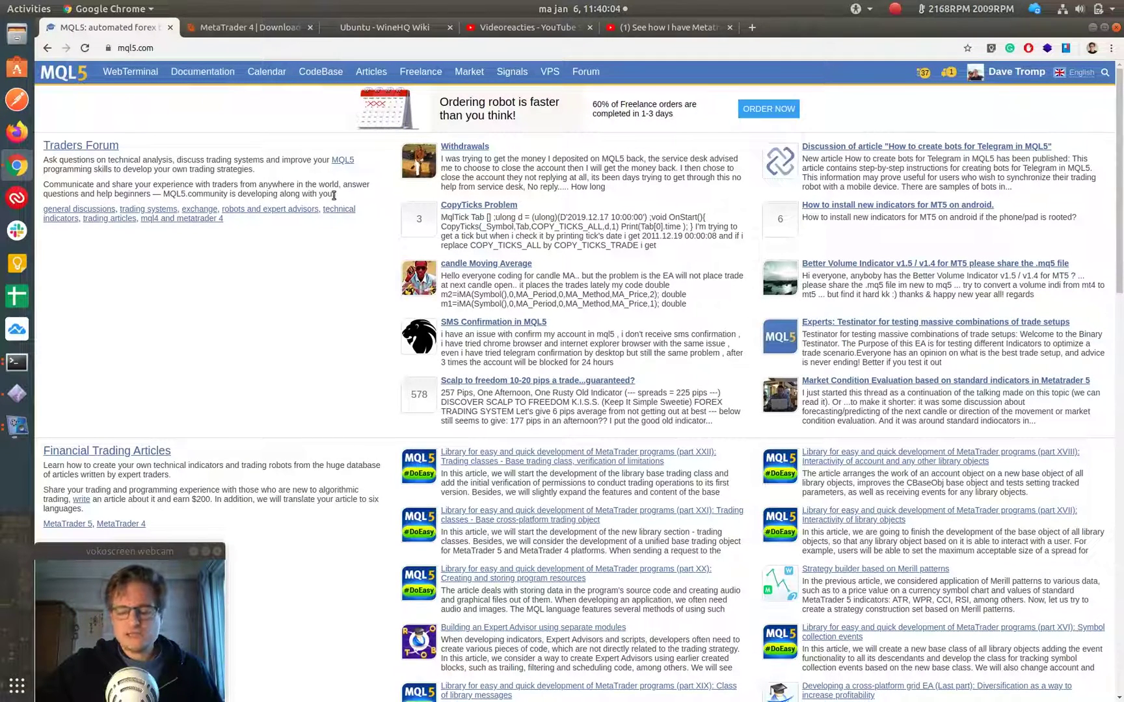
left_click(242, 34)
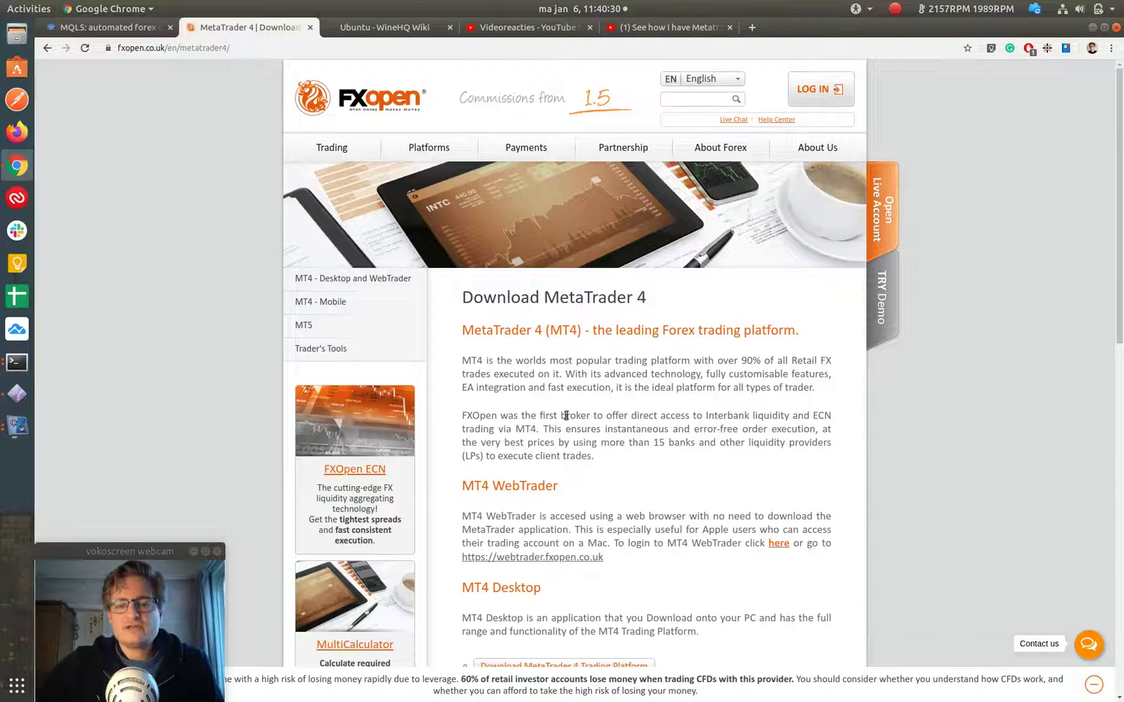
Download the FXOpen MT4 installer fx4setup_ECN.exe from the MT4 Desktop download button
scroll(565, 413, "down", 3)
scroll(583, 396, "up", 2)
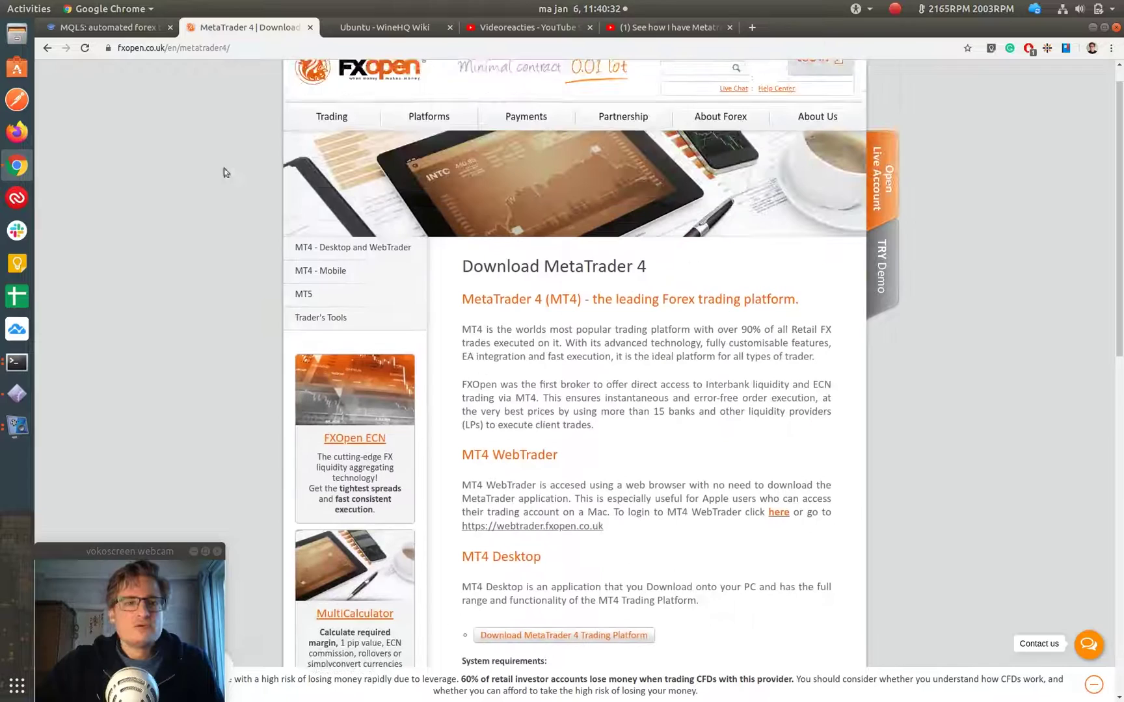
scroll(553, 412, "down", 3)
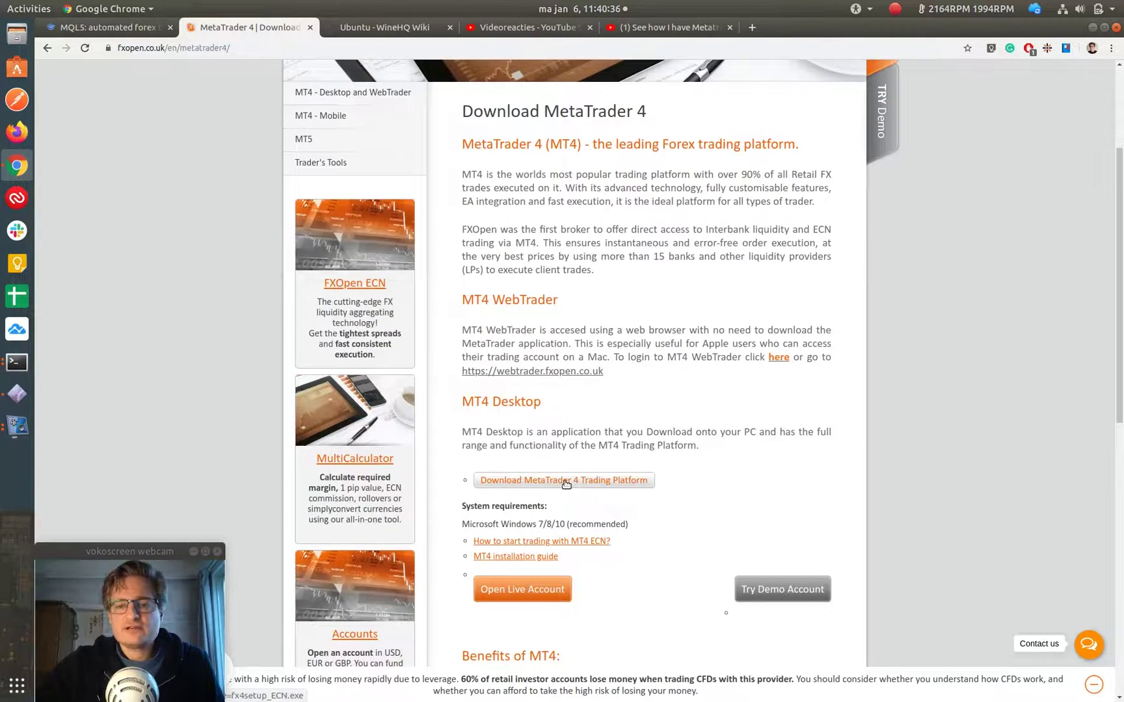
left_click(565, 483)
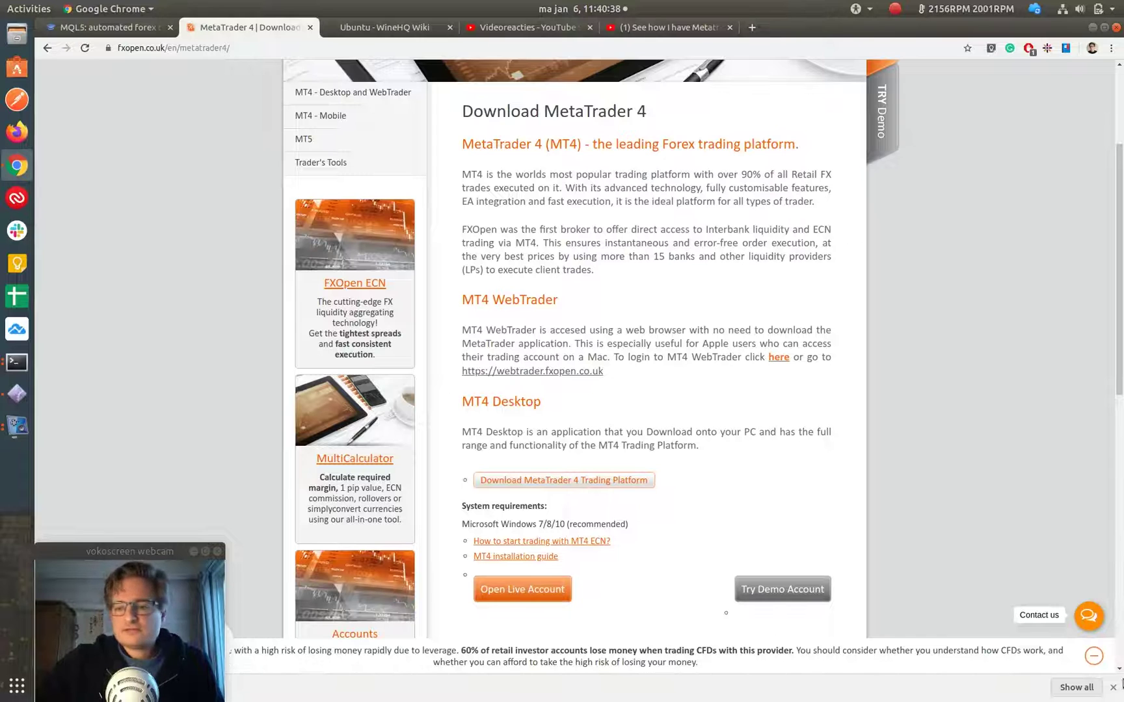
left_click_drag(104, 553, 282, 554)
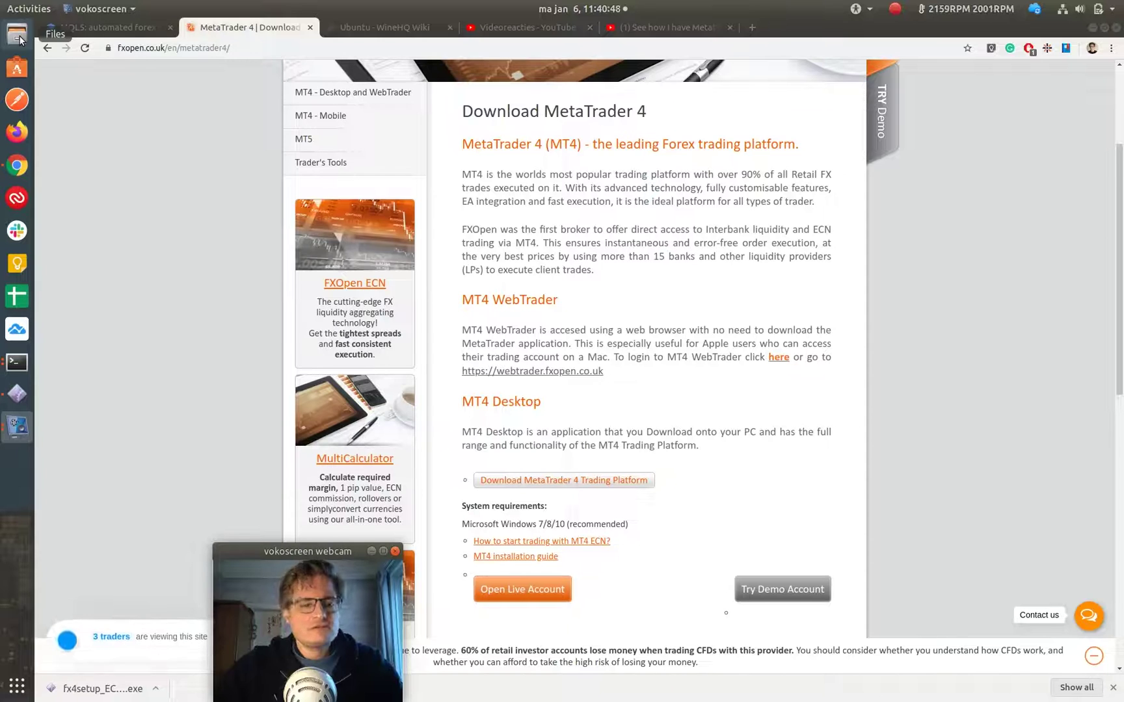
In Files, show hidden folders and browse to .wine > drive_c > Program Files (x86)
left_click(19, 39)
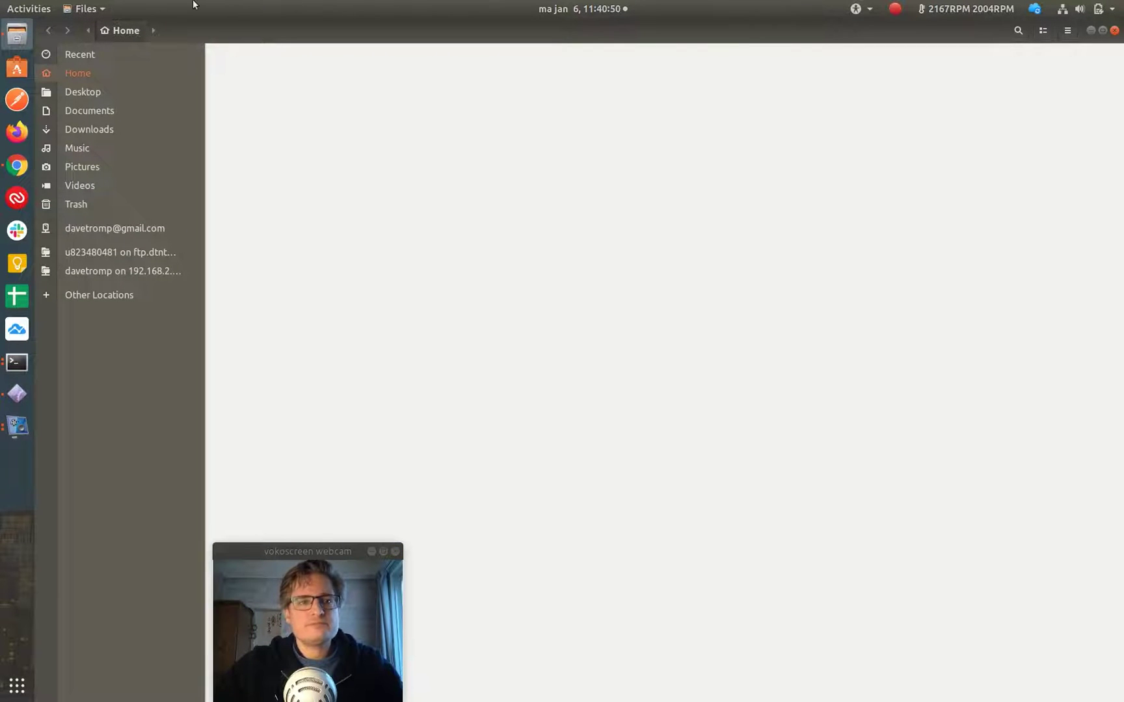
left_click(109, 114)
mouse_move(109, 116)
left_mouse_down()
mouse_move(100, 85)
mouse_move(619, 293)
left_mouse_up()
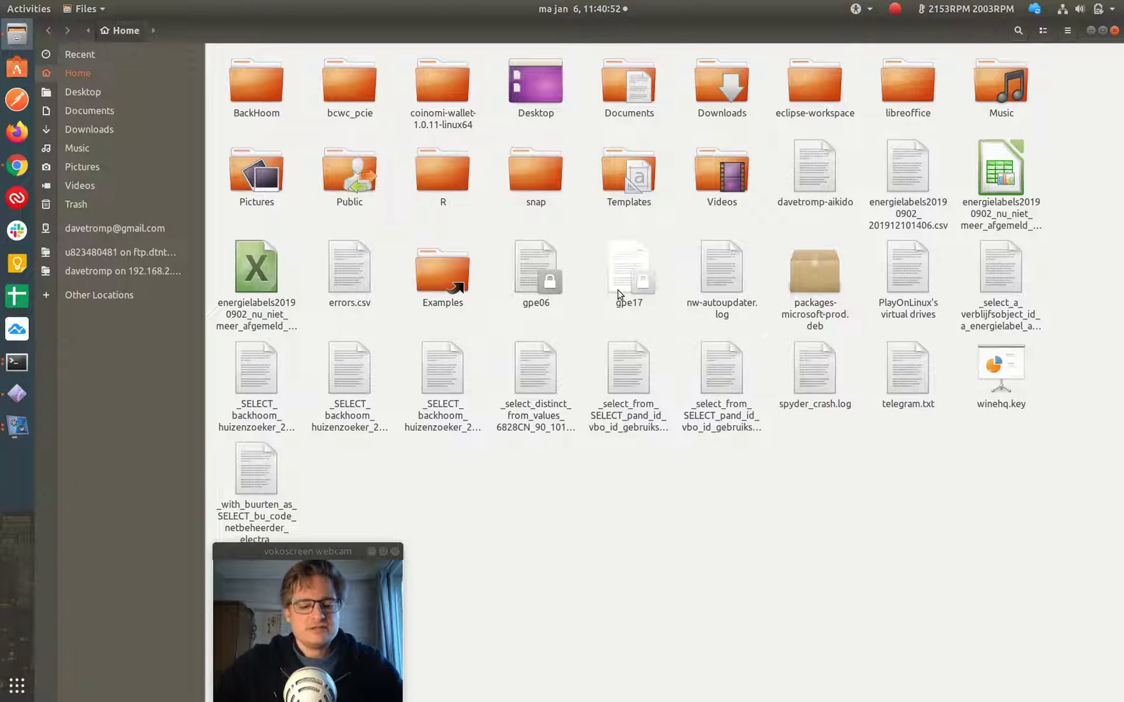
key("ctrl+h")
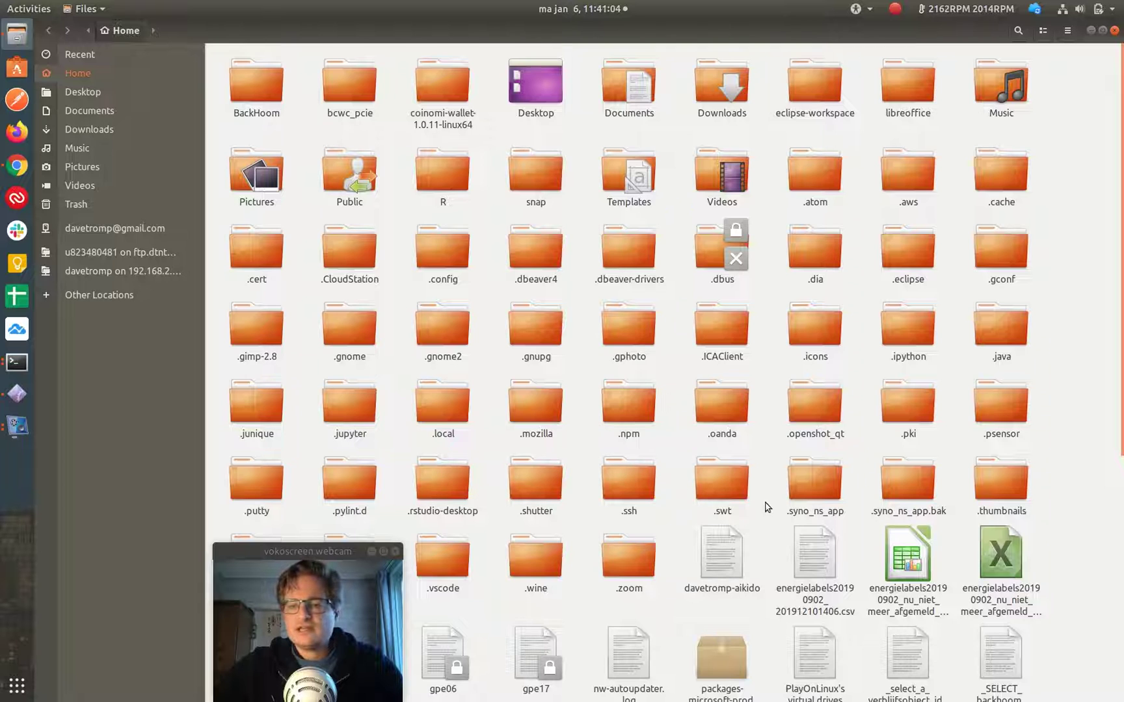
double_click(535, 563)
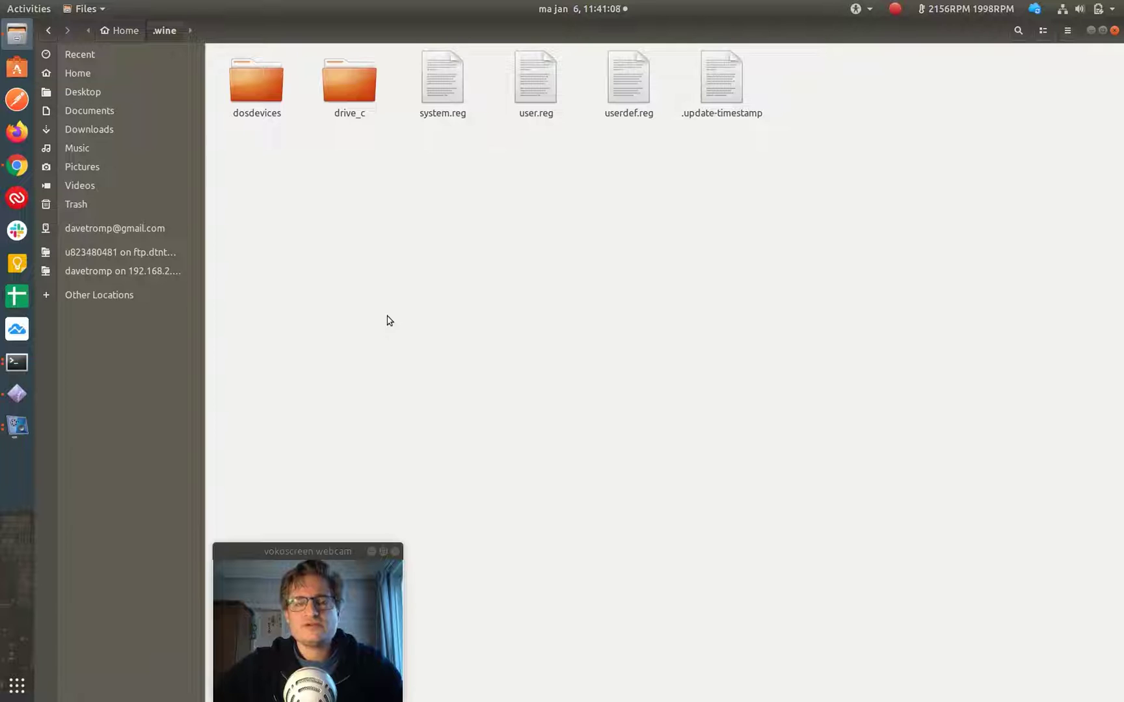
double_click(351, 91)
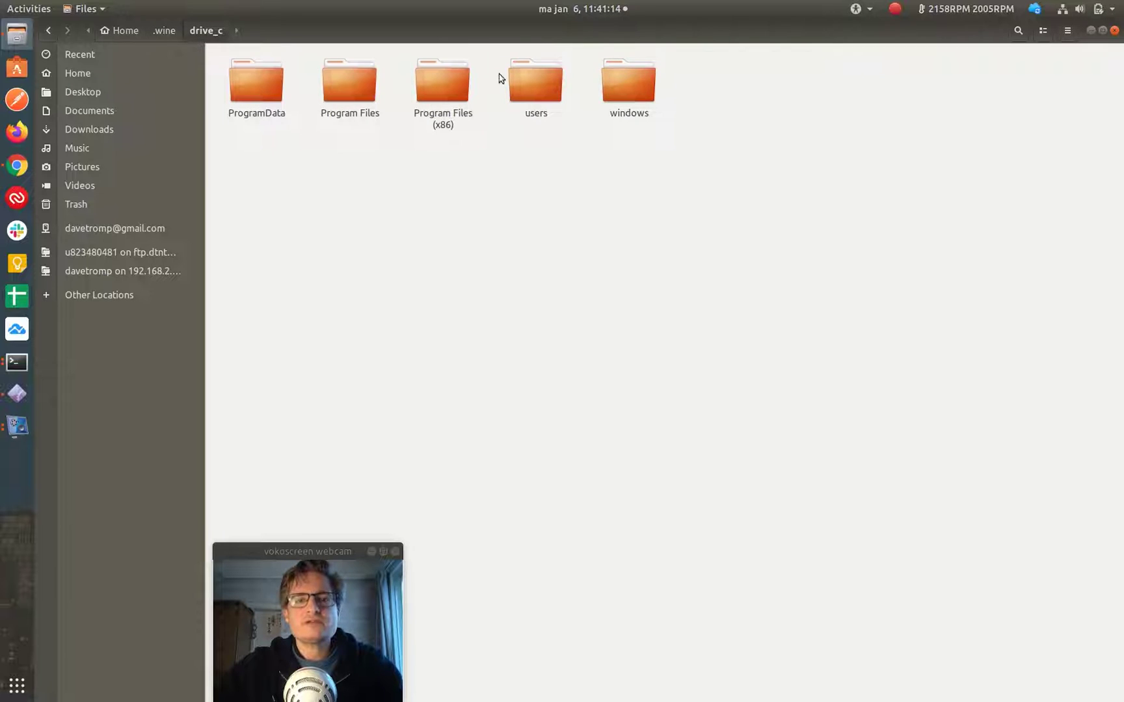
double_click(442, 94)
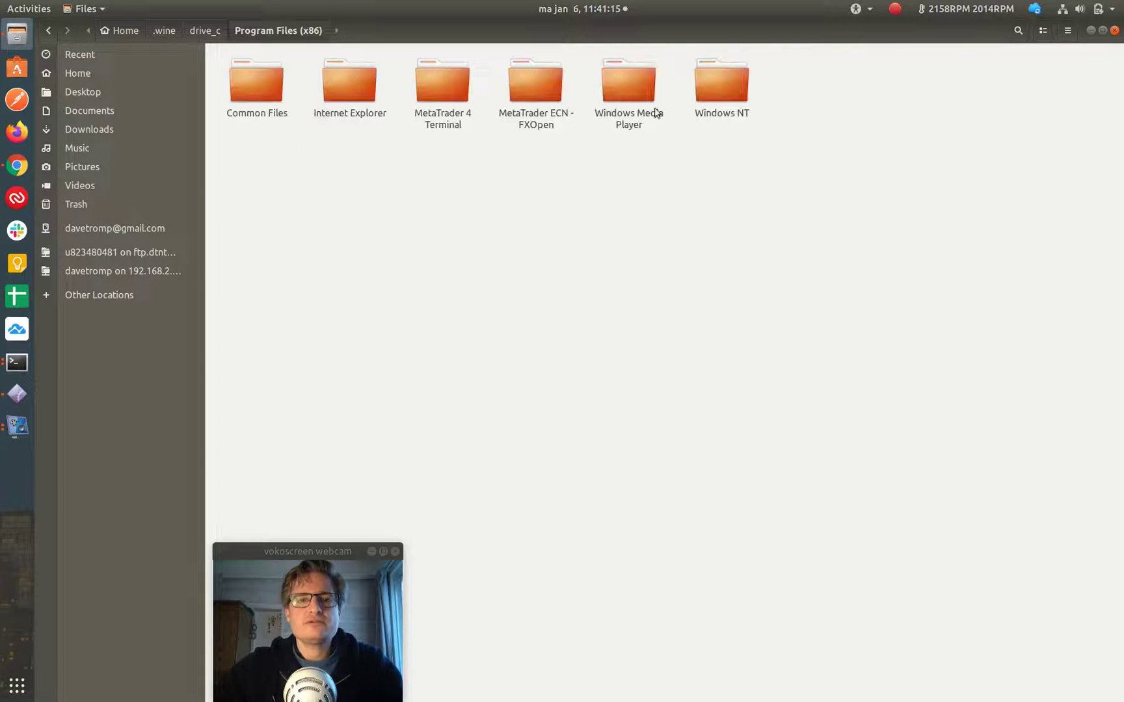
Rename the MetaTrader ECN - FXOpen folder to 'MetaTrader ECN - FXOpen-old'
right_click(529, 120)
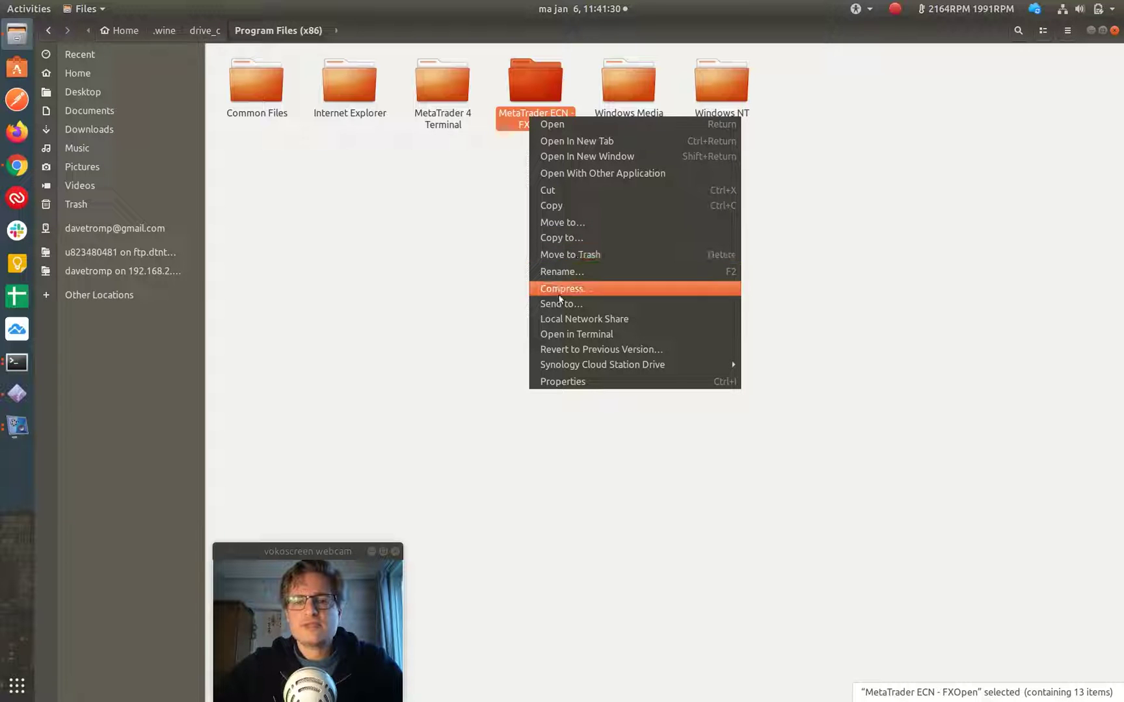
left_click(660, 269)
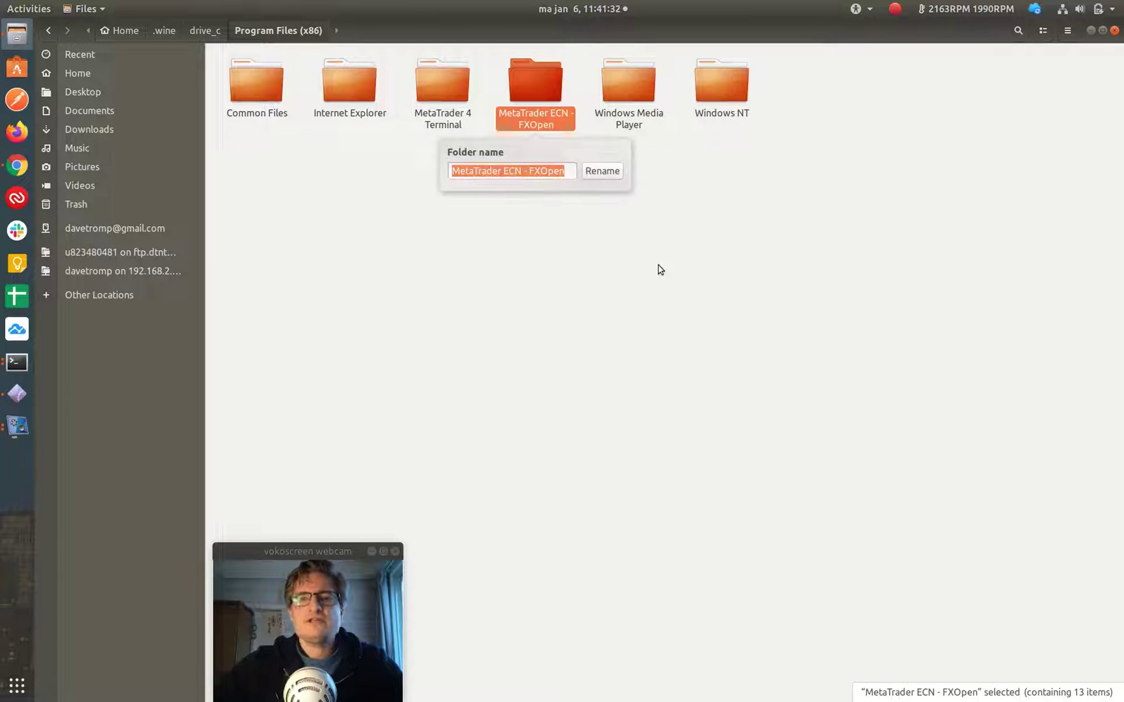
key("End")
type("-")
type("old")
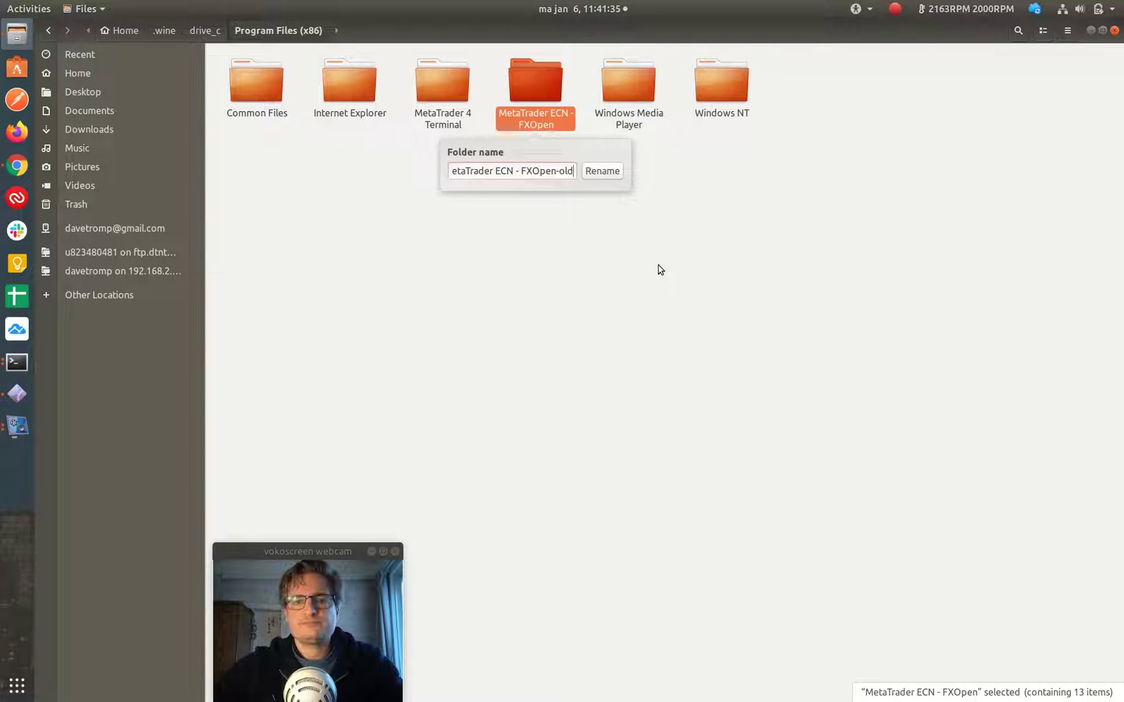
key("Return")
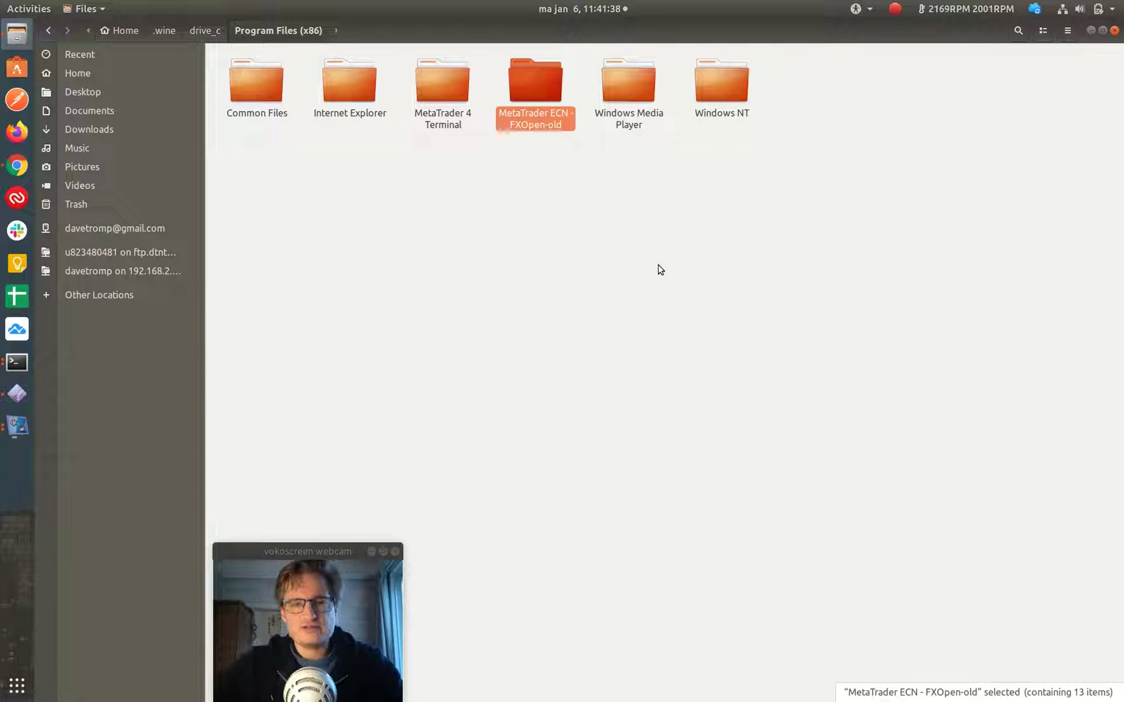
left_click(535, 184)
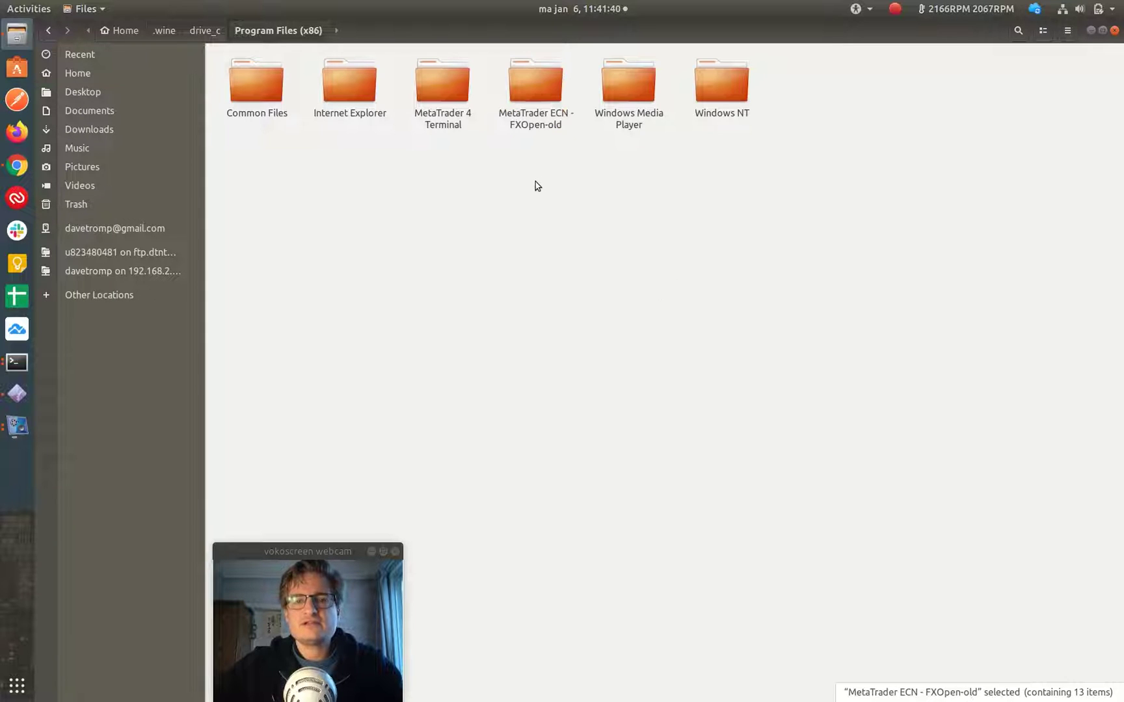
left_click(17, 165)
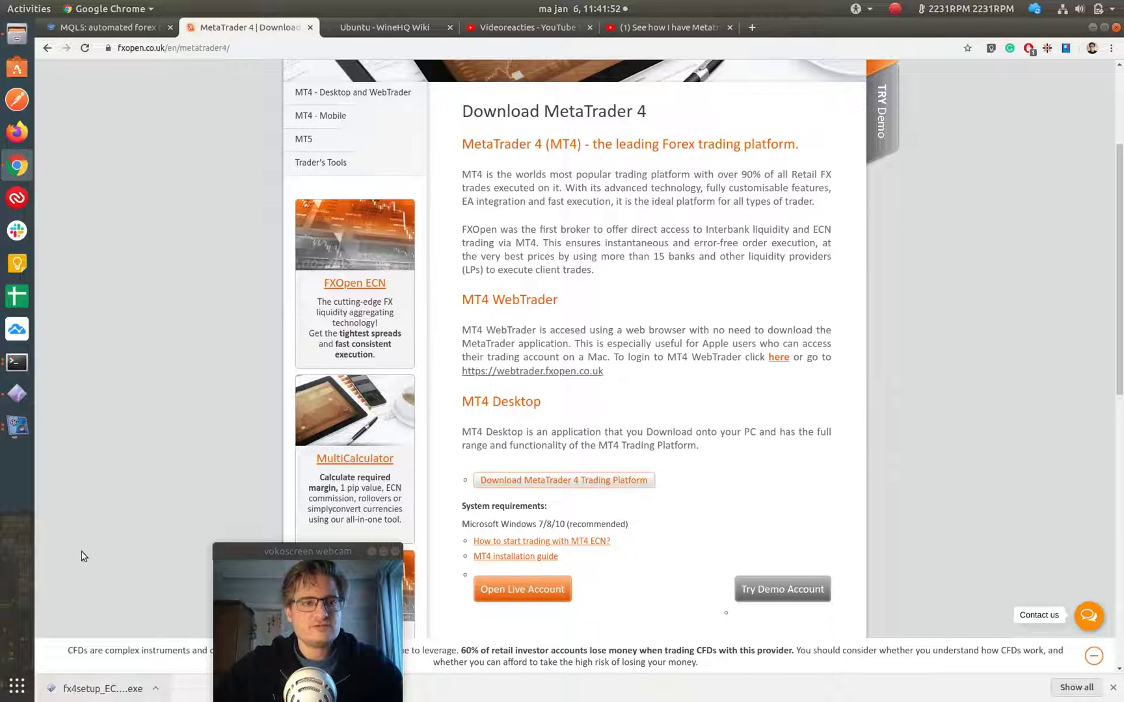
Run fx4setup_ECN (3).exe from its Downloads folder, then cancel the FXOpen setup
left_click(156, 691)
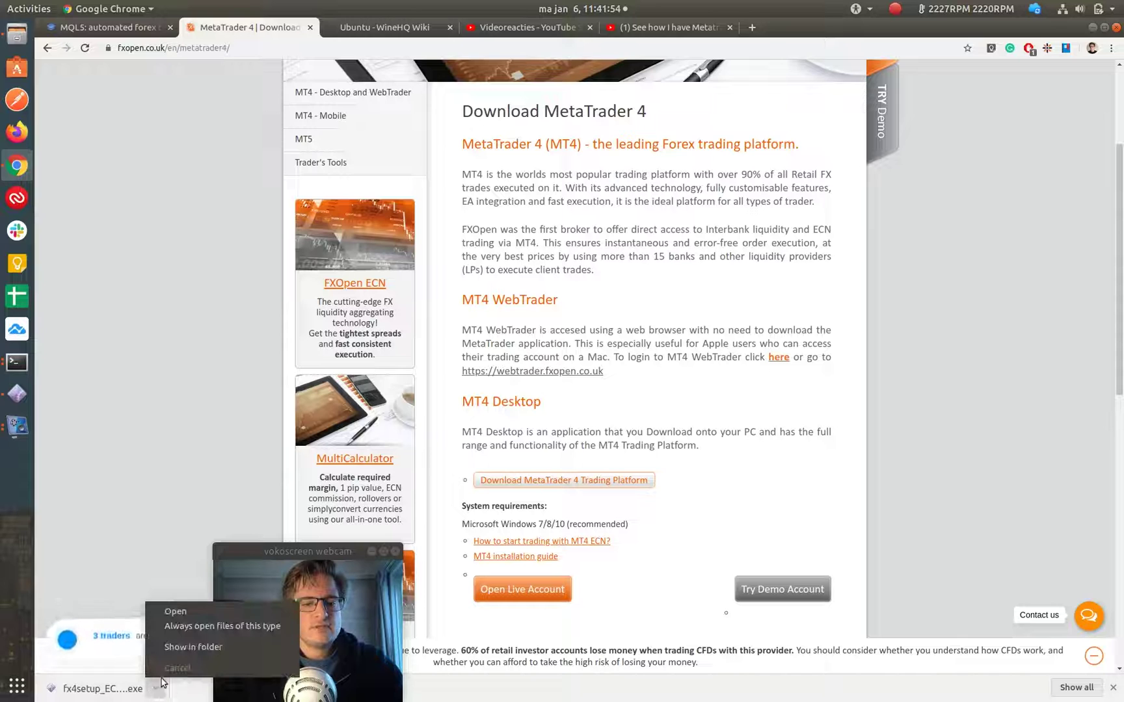
left_click(214, 646)
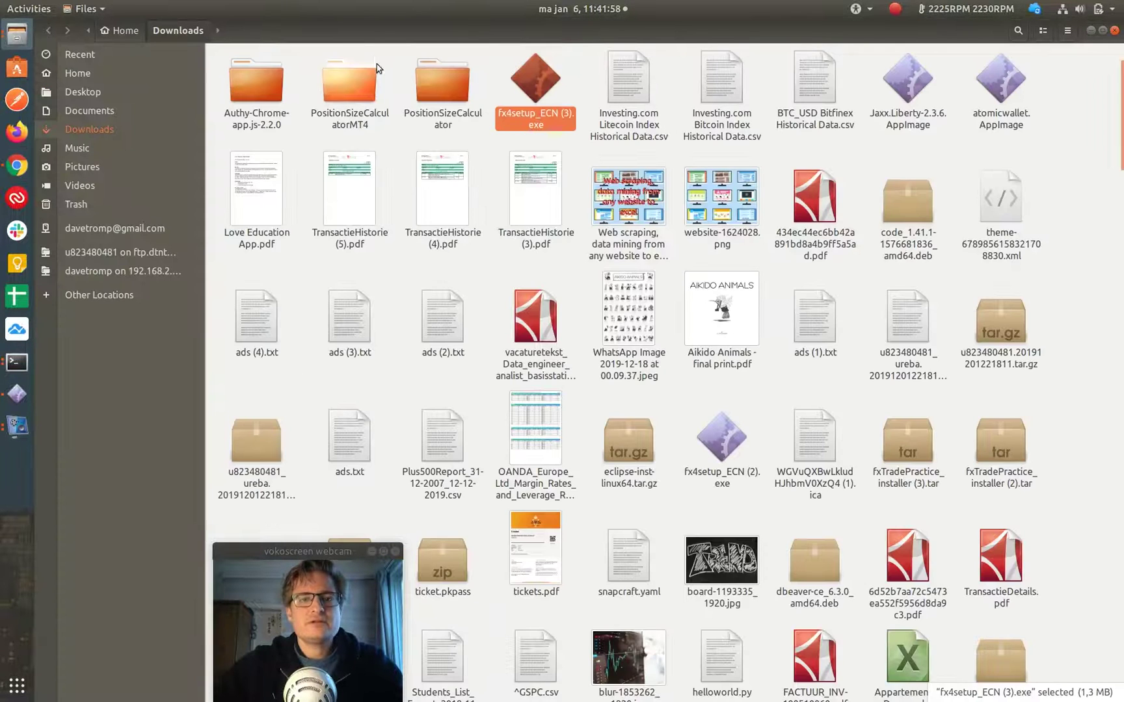
double_click(535, 87)
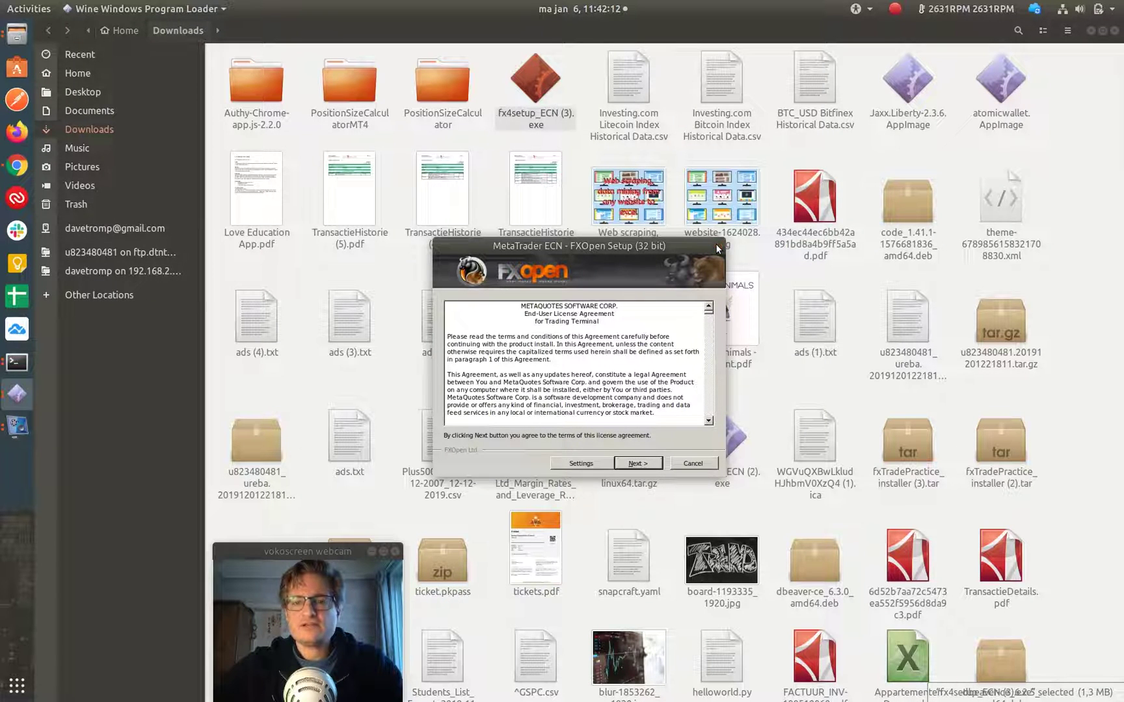
left_click(716, 243)
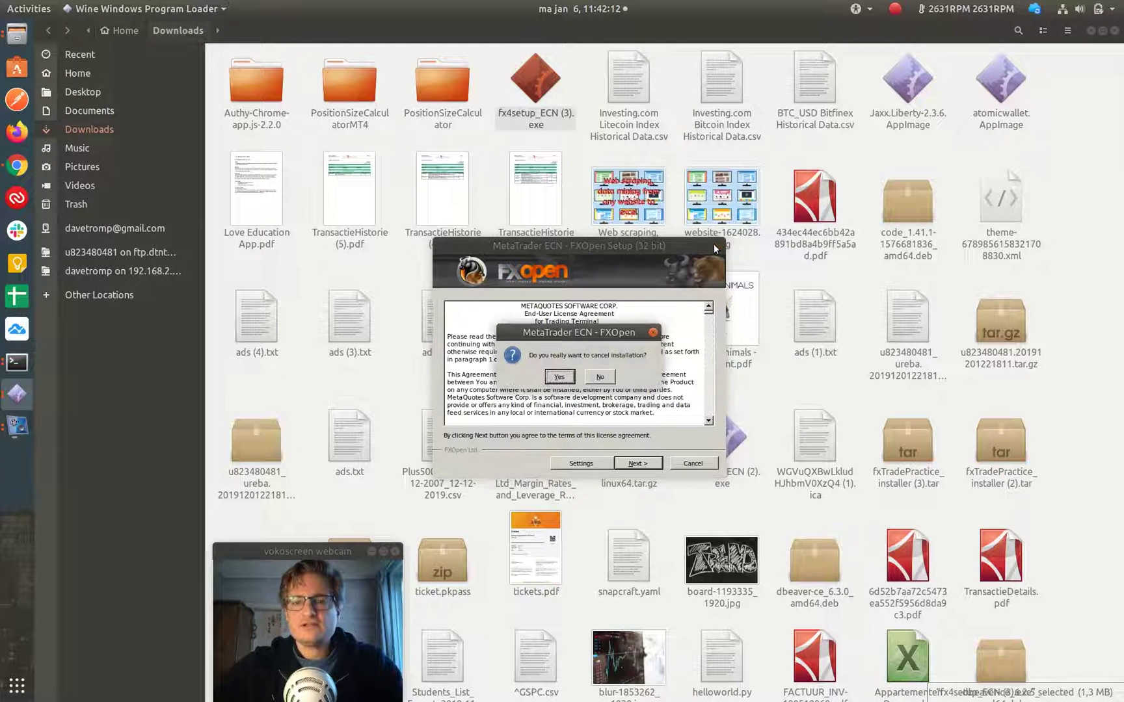
left_click(559, 377)
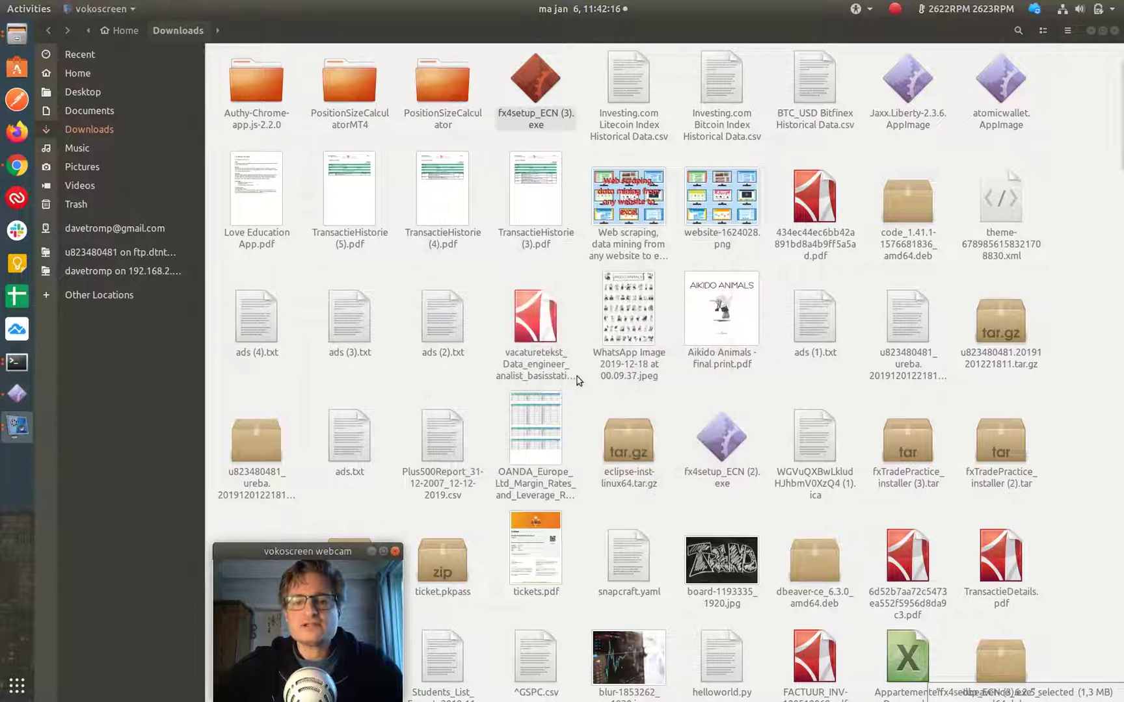
Close the Downloads window and bring up the terminal showing wine --version as wine-4.0.3
left_click(1091, 30)
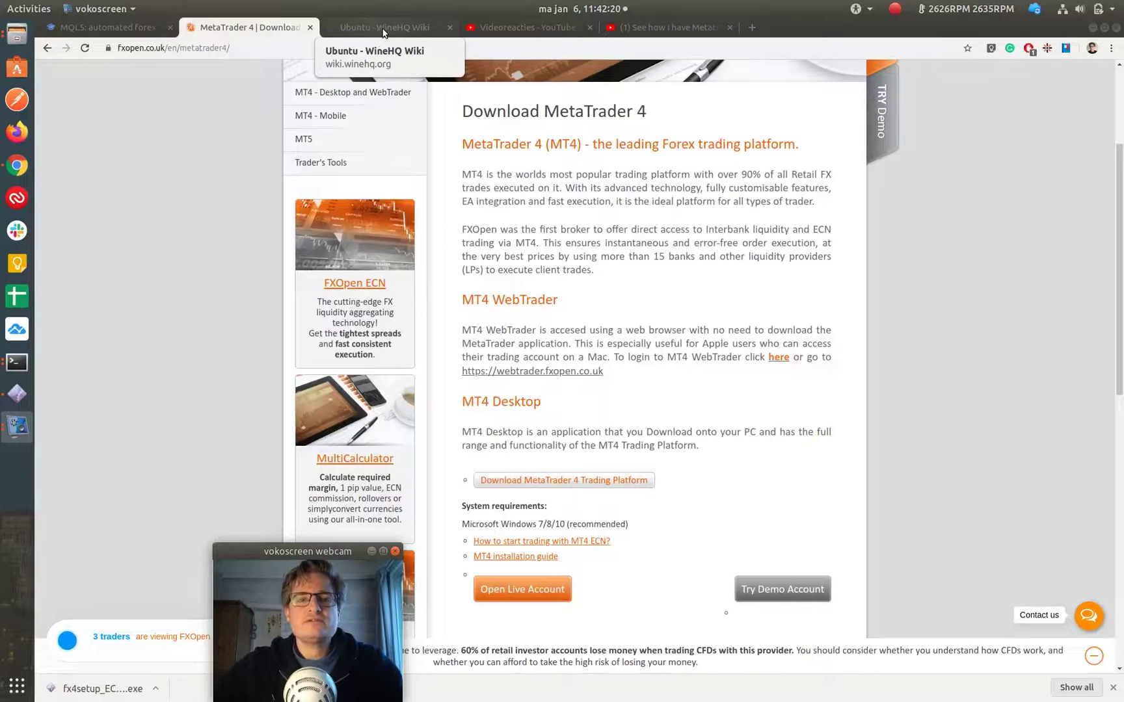
left_click(380, 33)
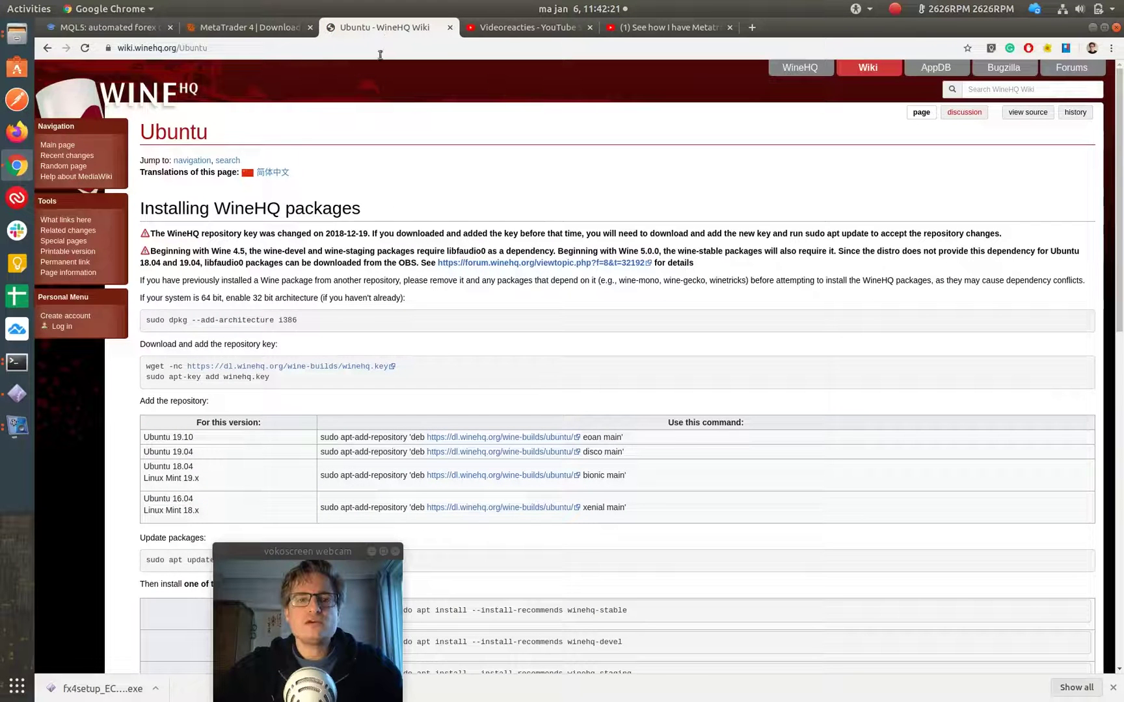
left_click(16, 366)
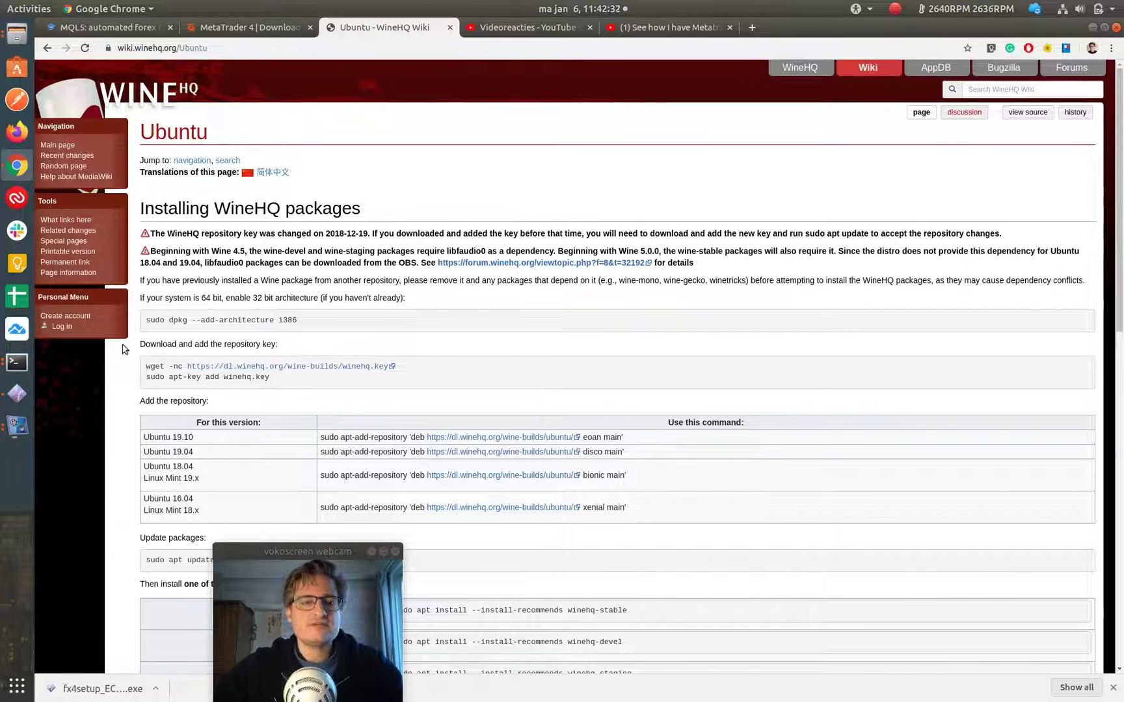
left_click(15, 362)
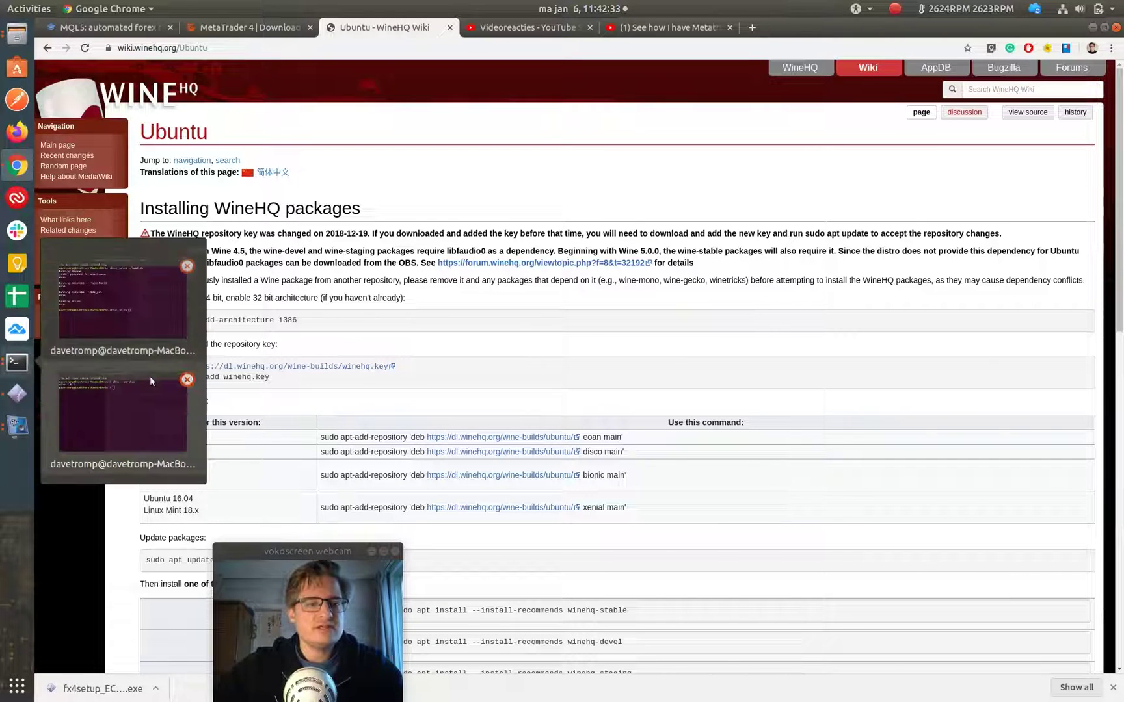
left_click(121, 412)
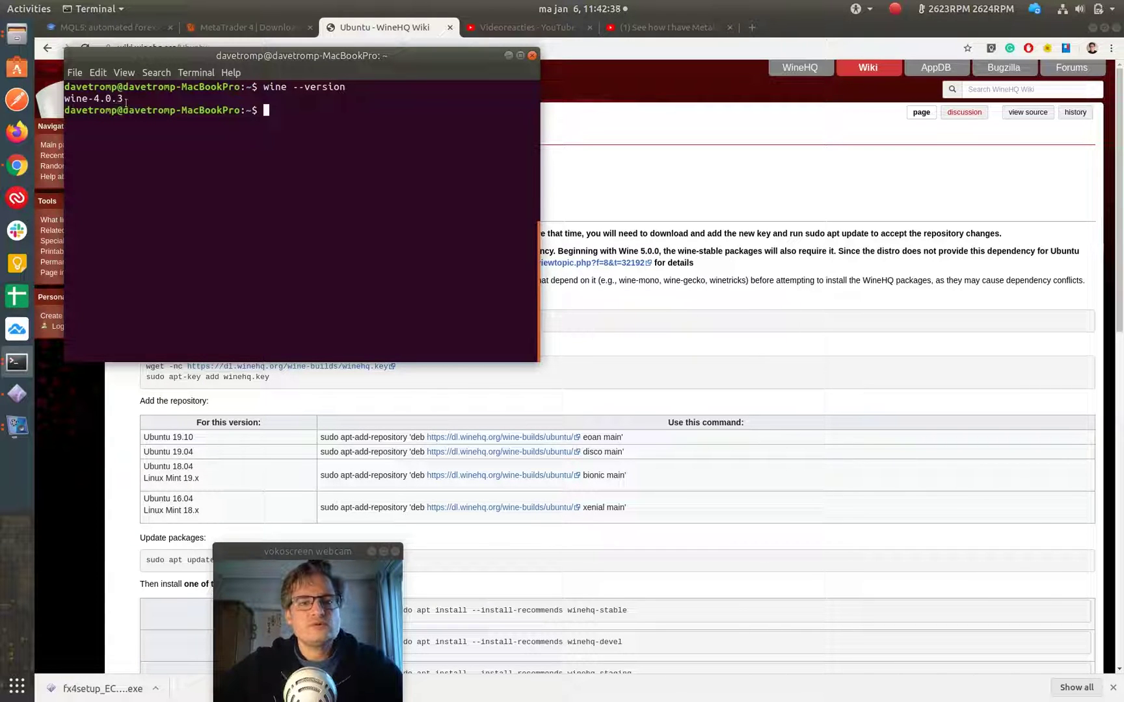
Open the Wine configuration window's About tab, then minimize the terminal
left_click(17, 394)
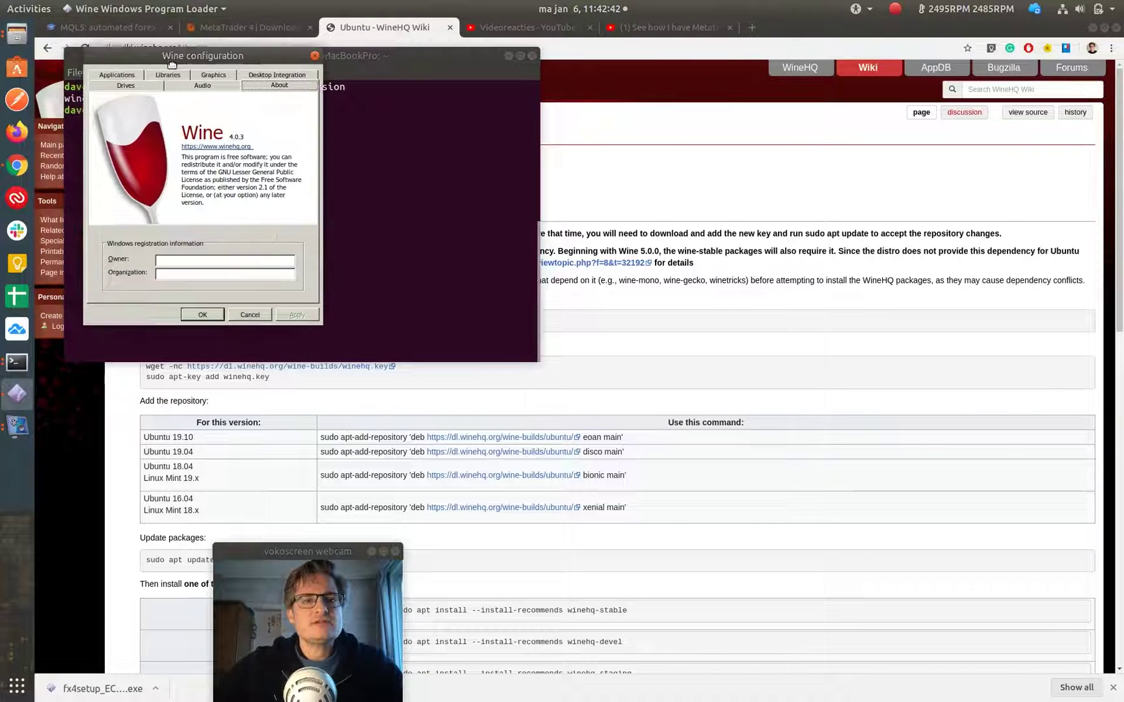
left_click(439, 54)
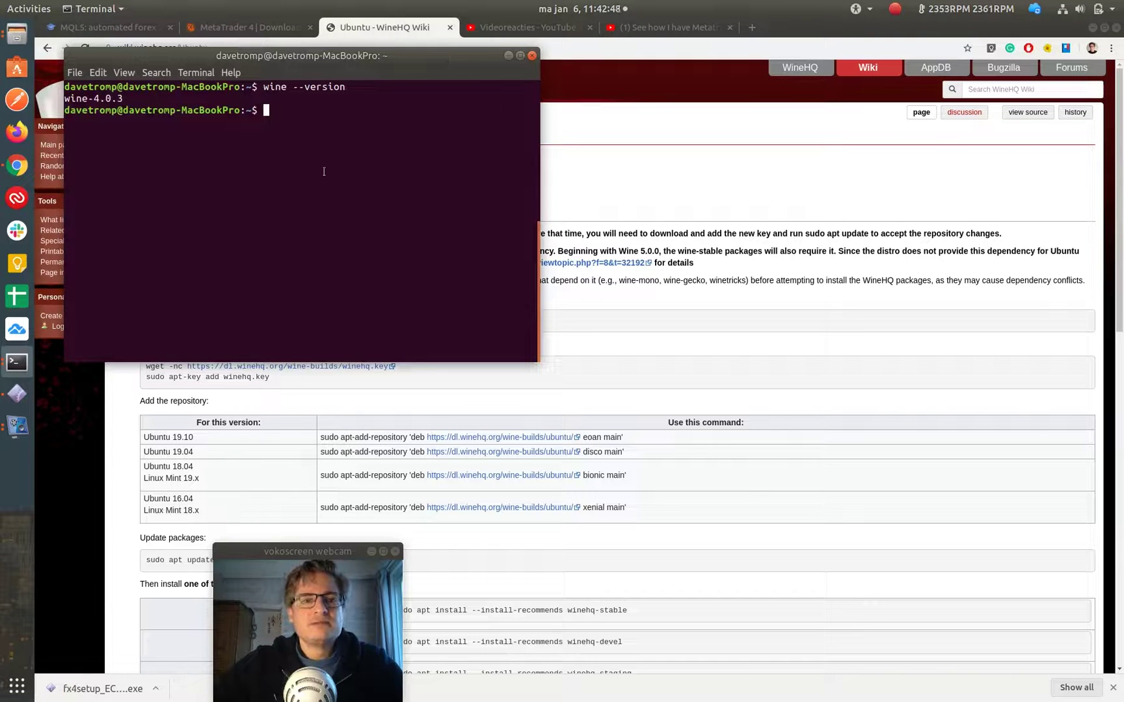
scroll(324, 171, "up", 3)
scroll(324, 171, "down", 3)
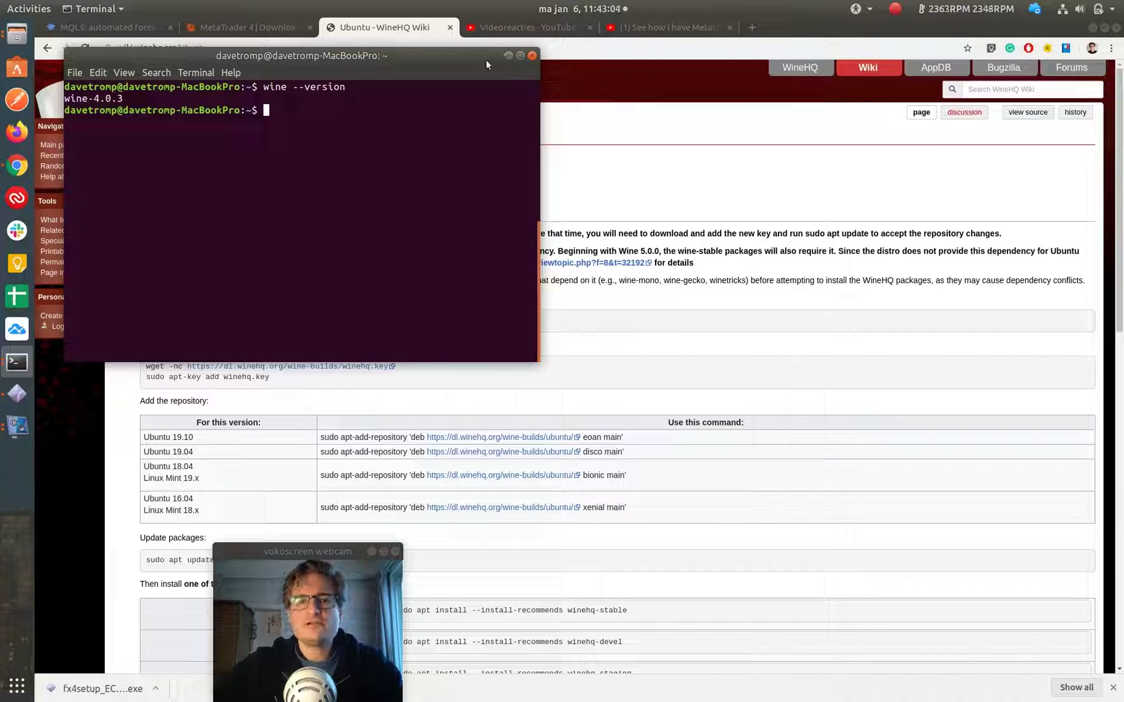
left_click(509, 55)
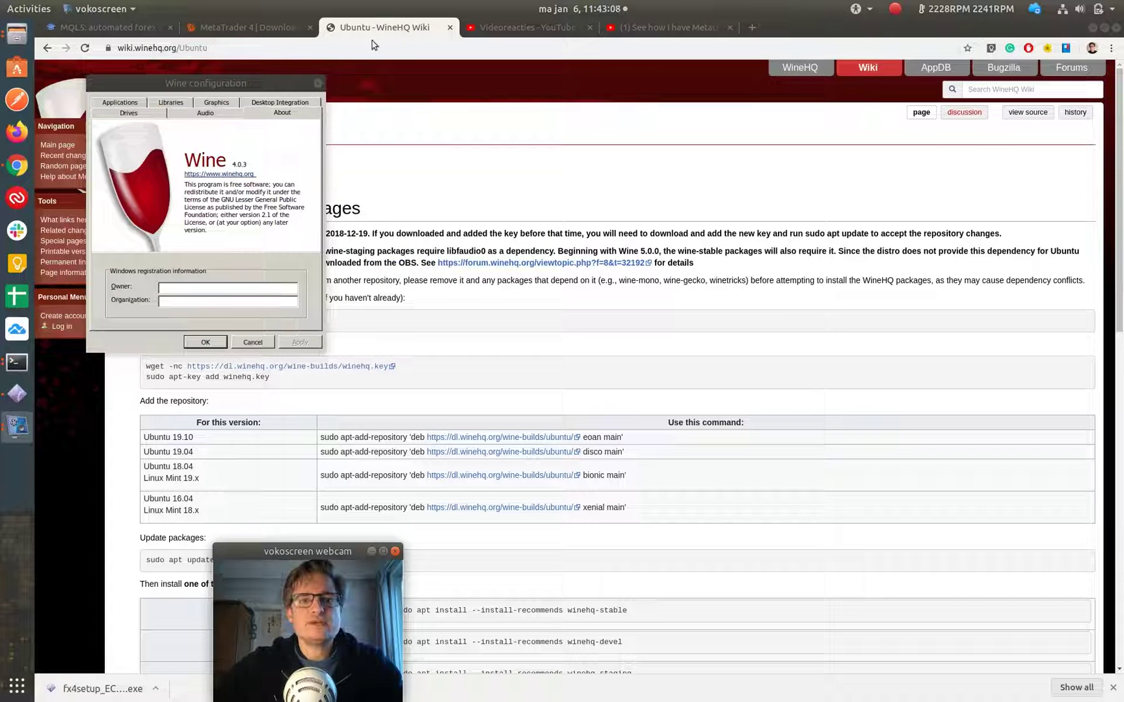
Go to winehq.org and open its Download page at the Wine Binary Packages list
left_click(241, 47)
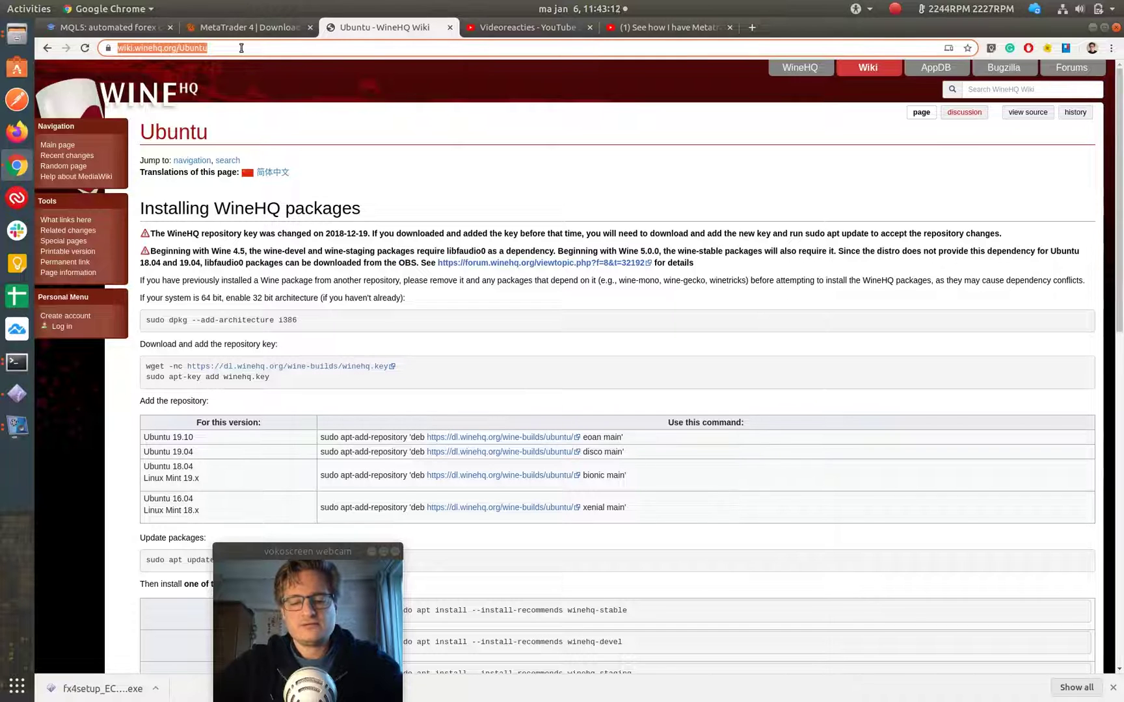
type("wineh")
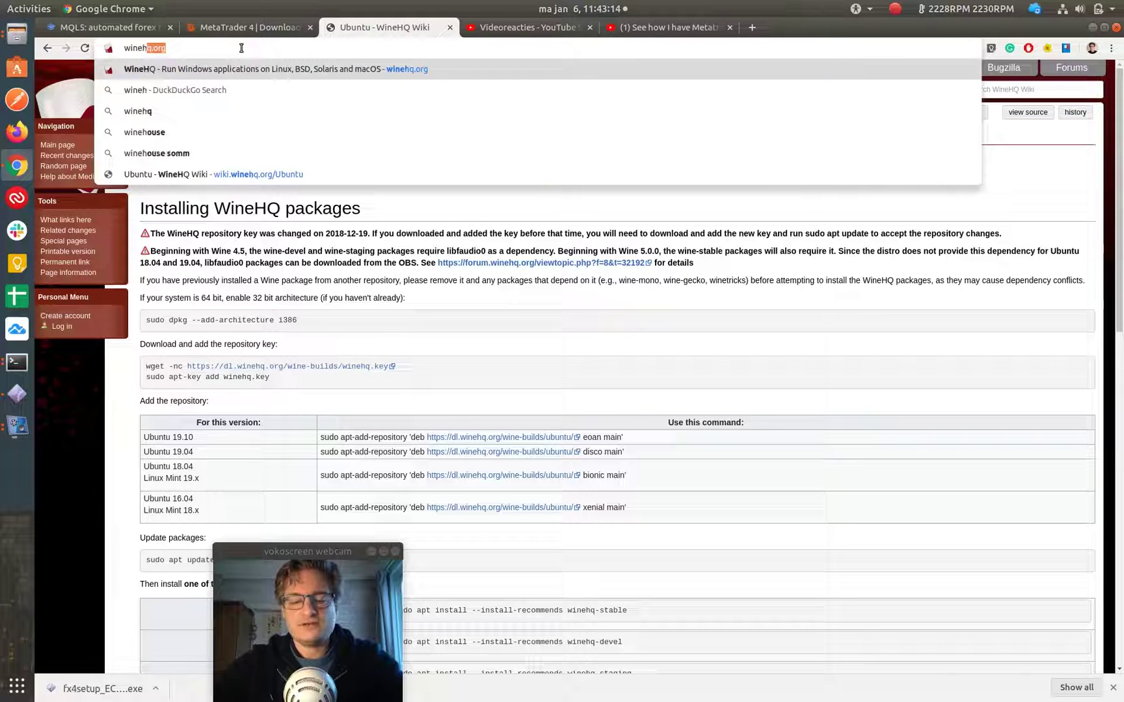
type("q.org")
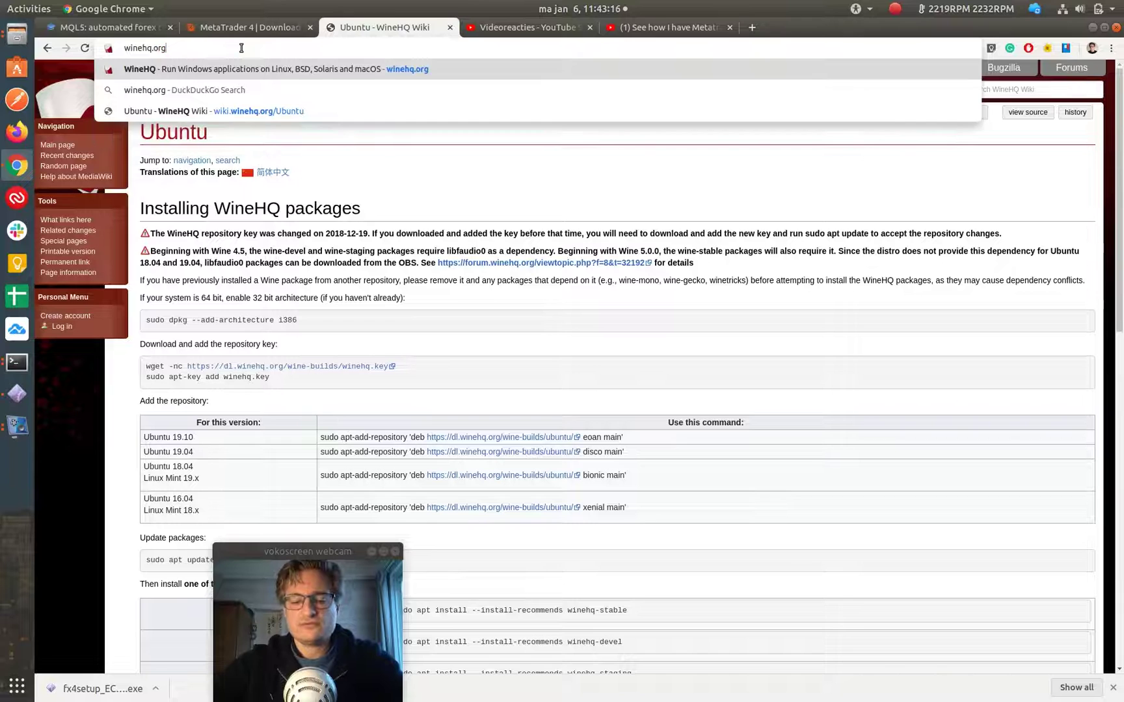
key("Return")
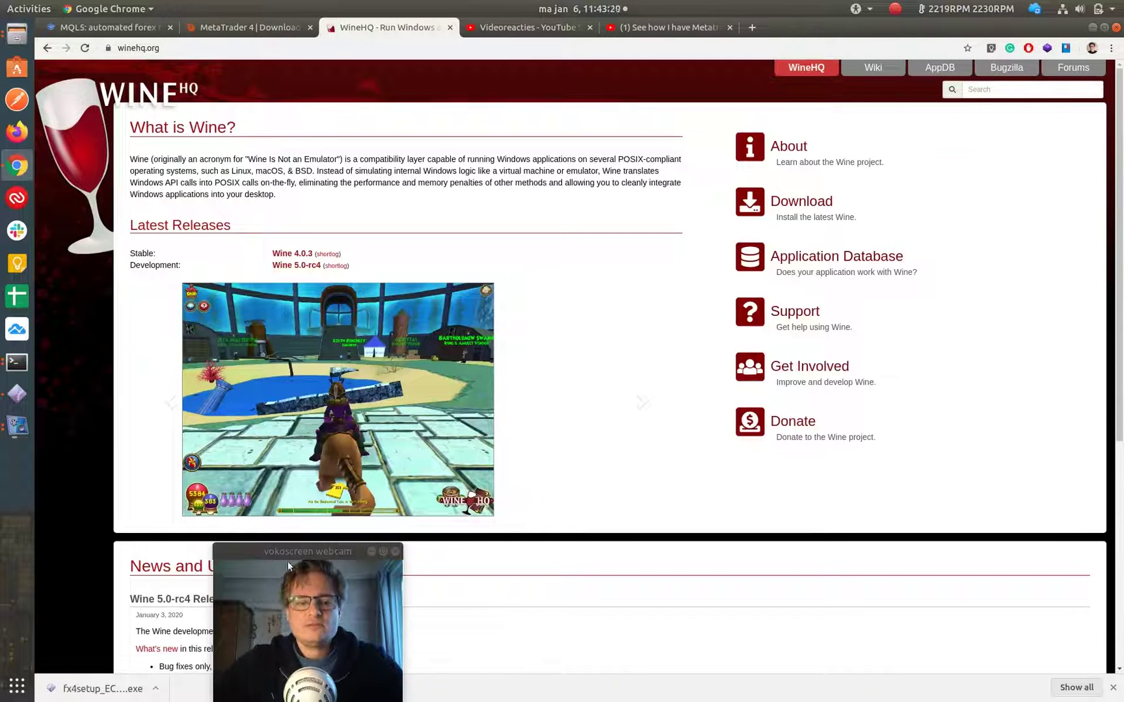
left_click_drag(294, 550, 120, 549)
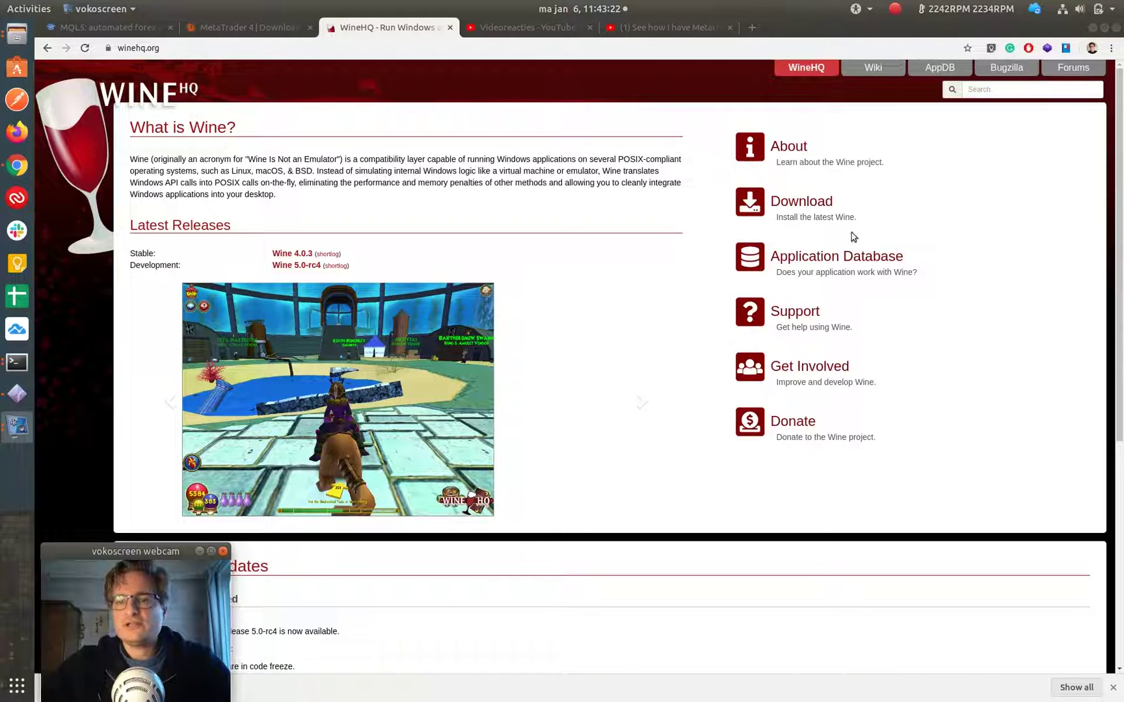
left_click(798, 207)
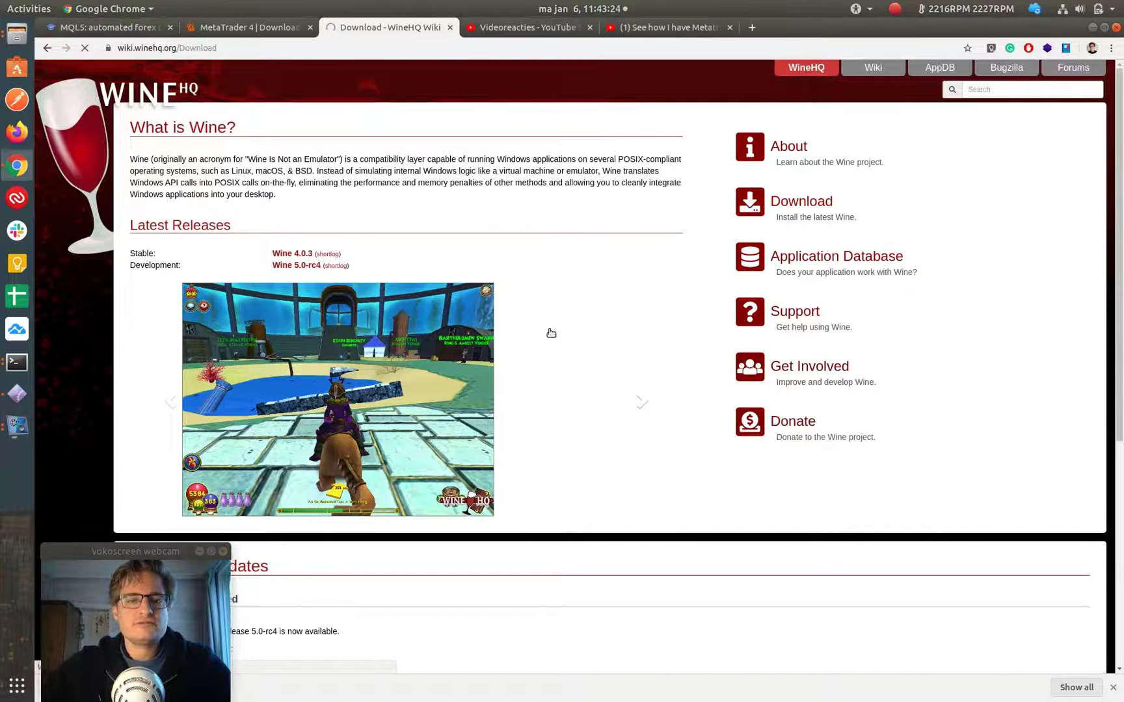
scroll(259, 357, "down", 3)
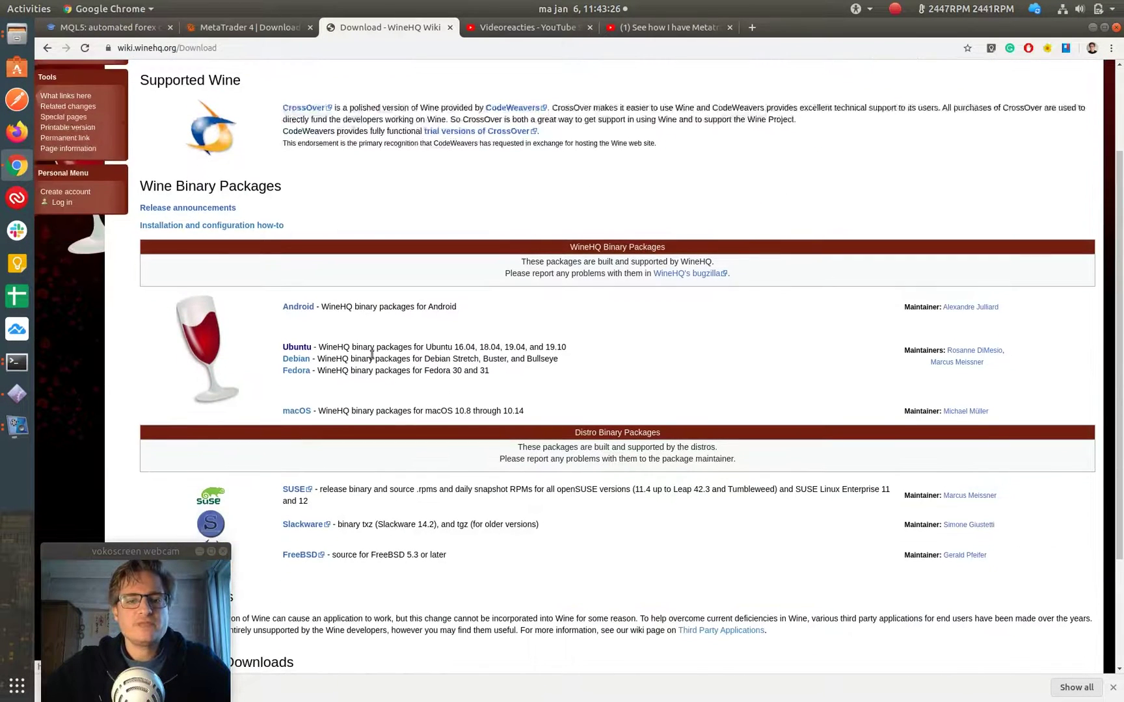
From the Ubuntu instructions, copy 'sudo dpkg --add-architecture i386' and open a new terminal
left_click(298, 348)
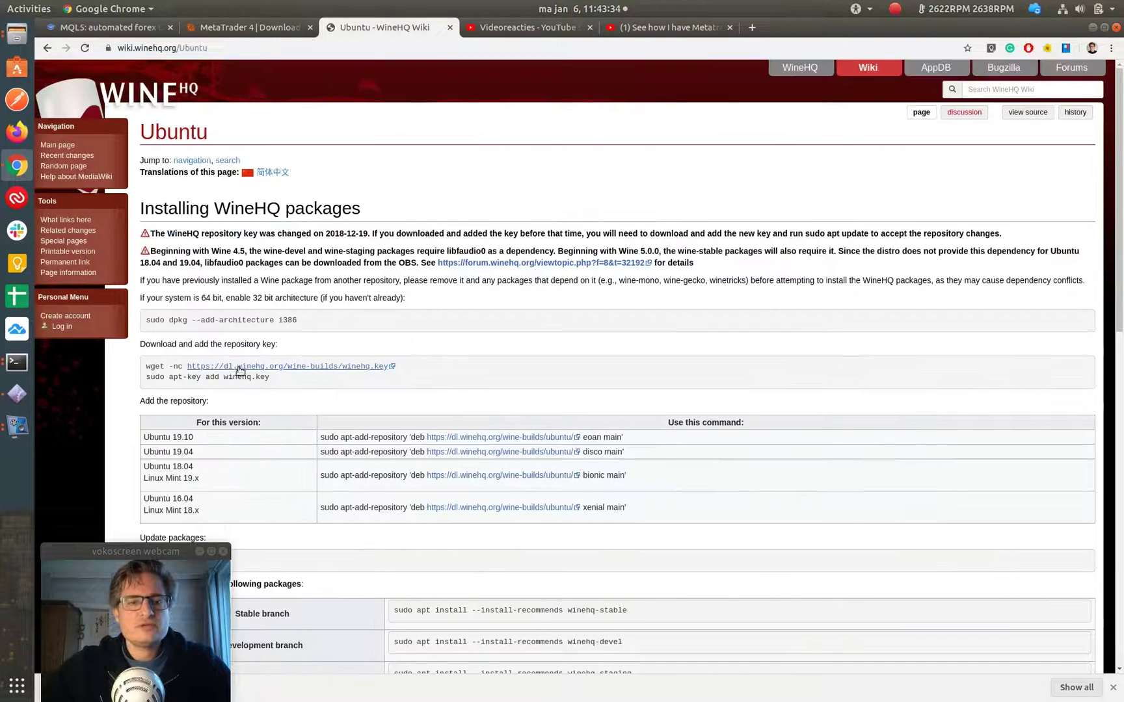
scroll(241, 370, "down", 2)
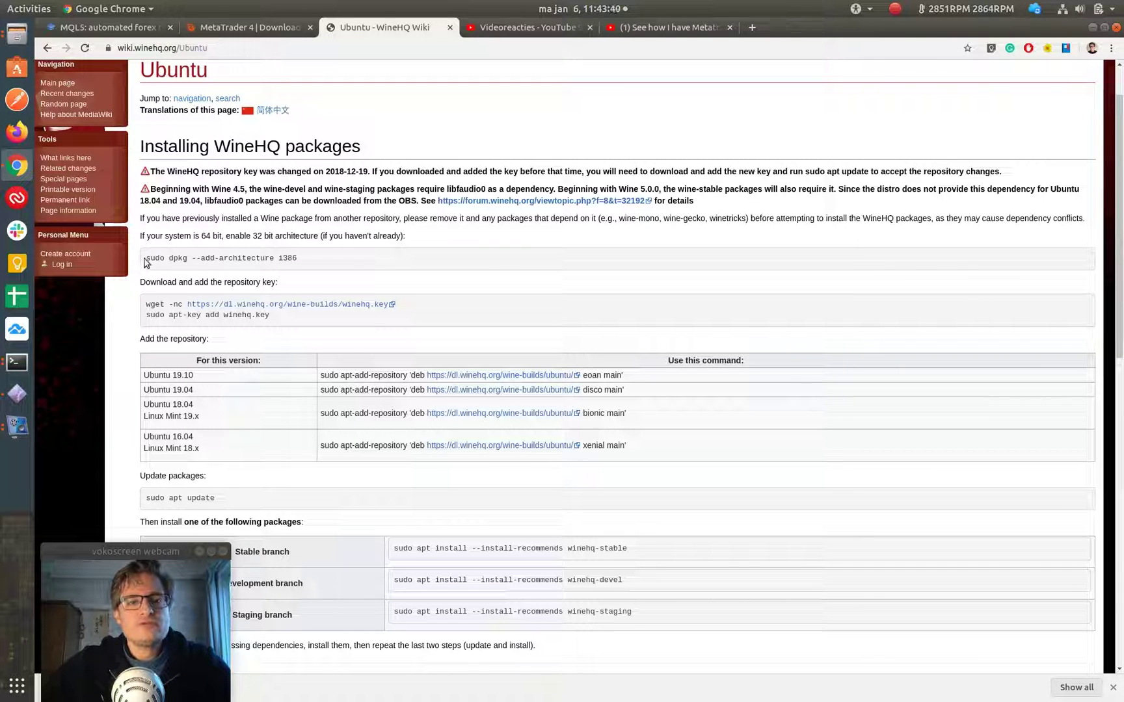
left_click_drag(148, 258, 302, 262)
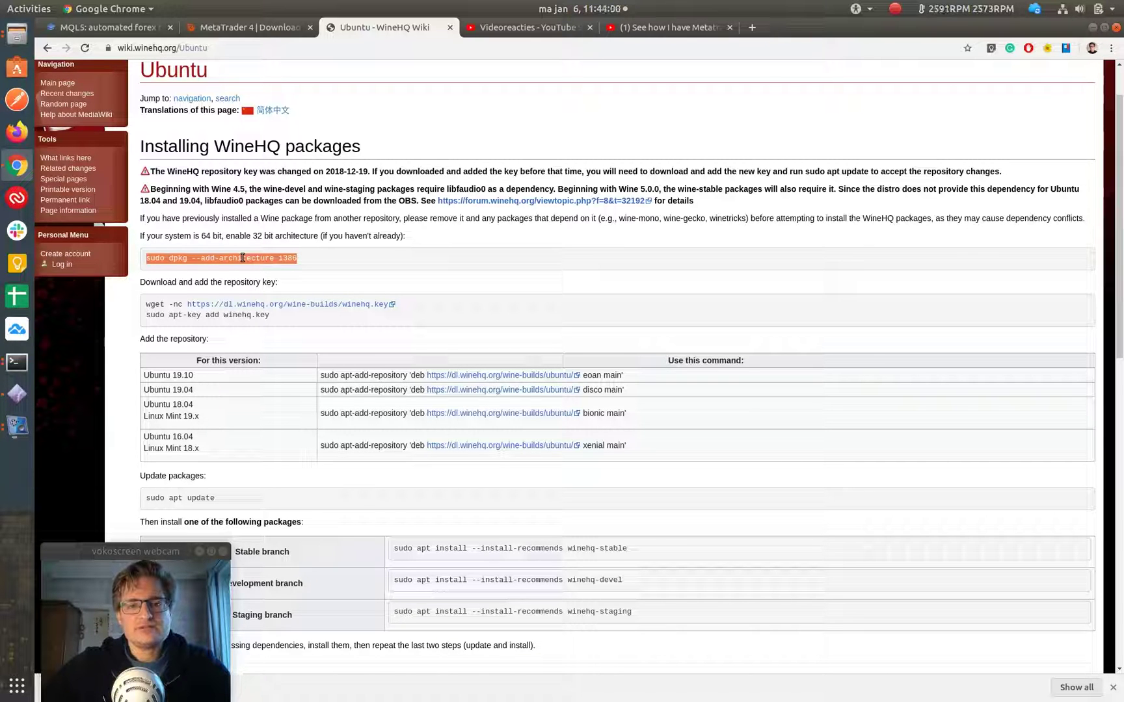
right_click(242, 258)
left_click(310, 268)
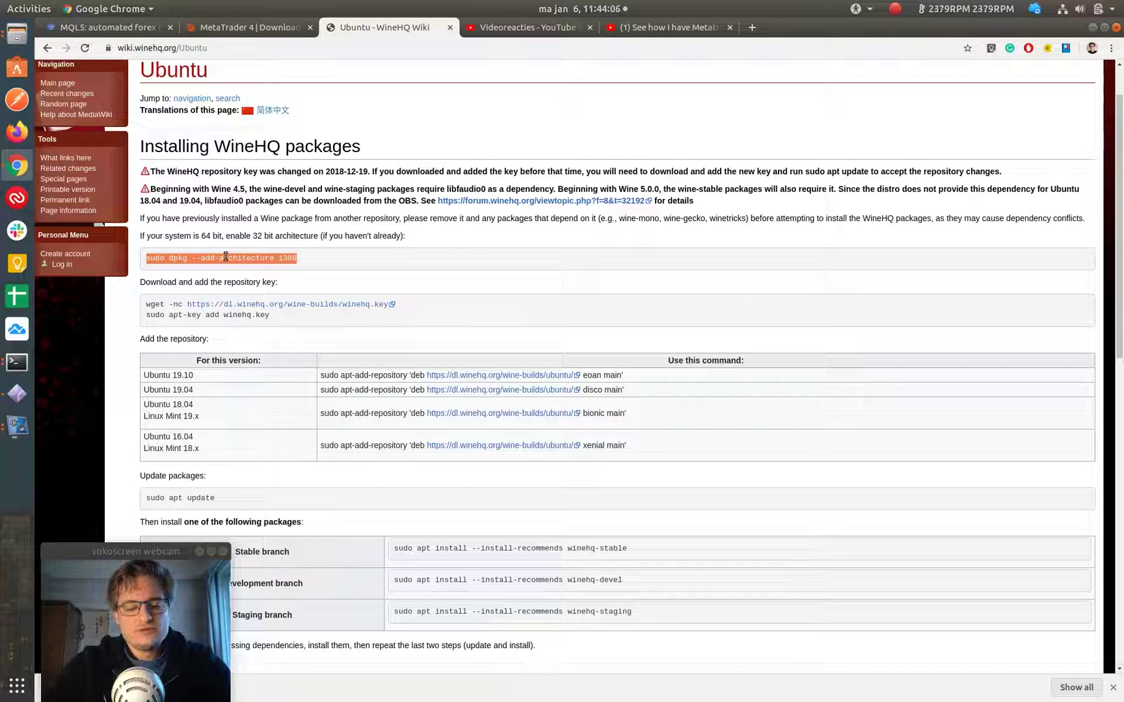
key("ctrl+alt+t")
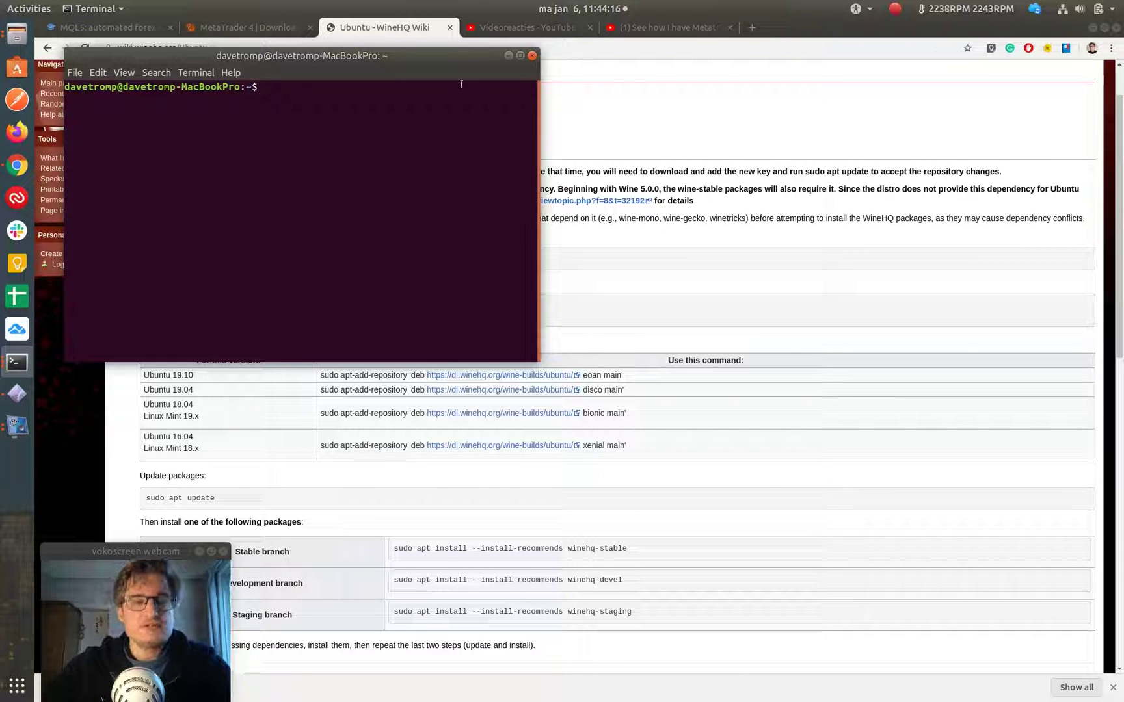
Paste and run sudo dpkg --add-architecture i386, entering the account password, then switch away
left_click_drag(328, 55, 467, 79)
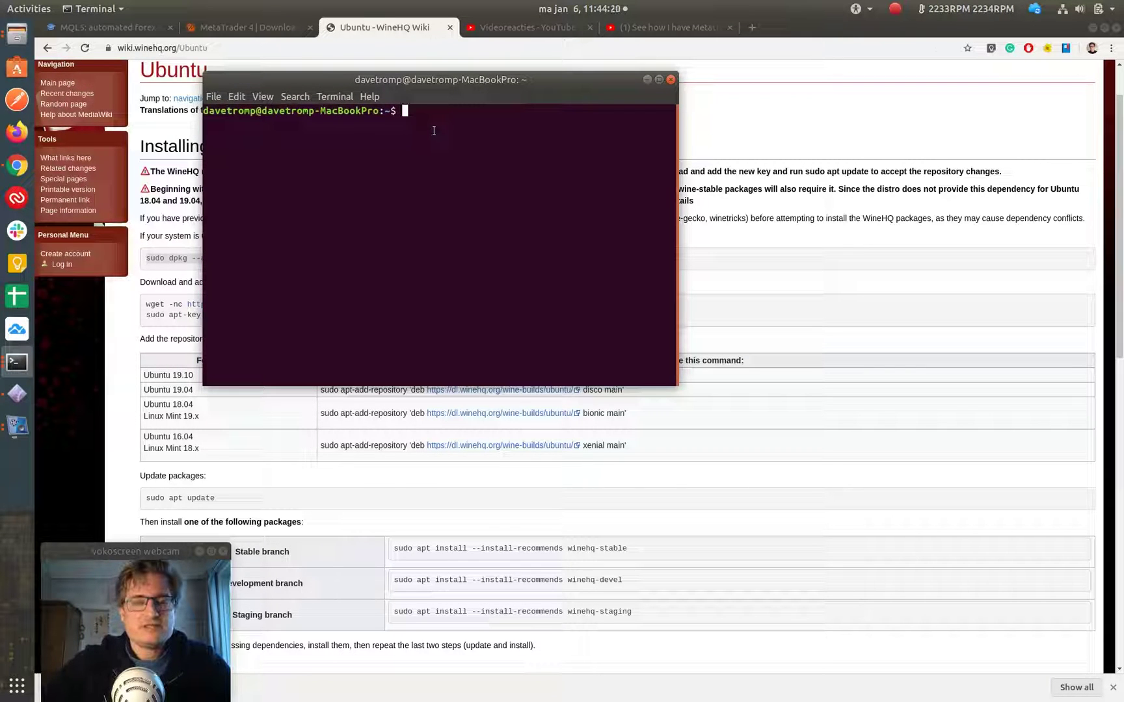
key("ctrl+shift+v")
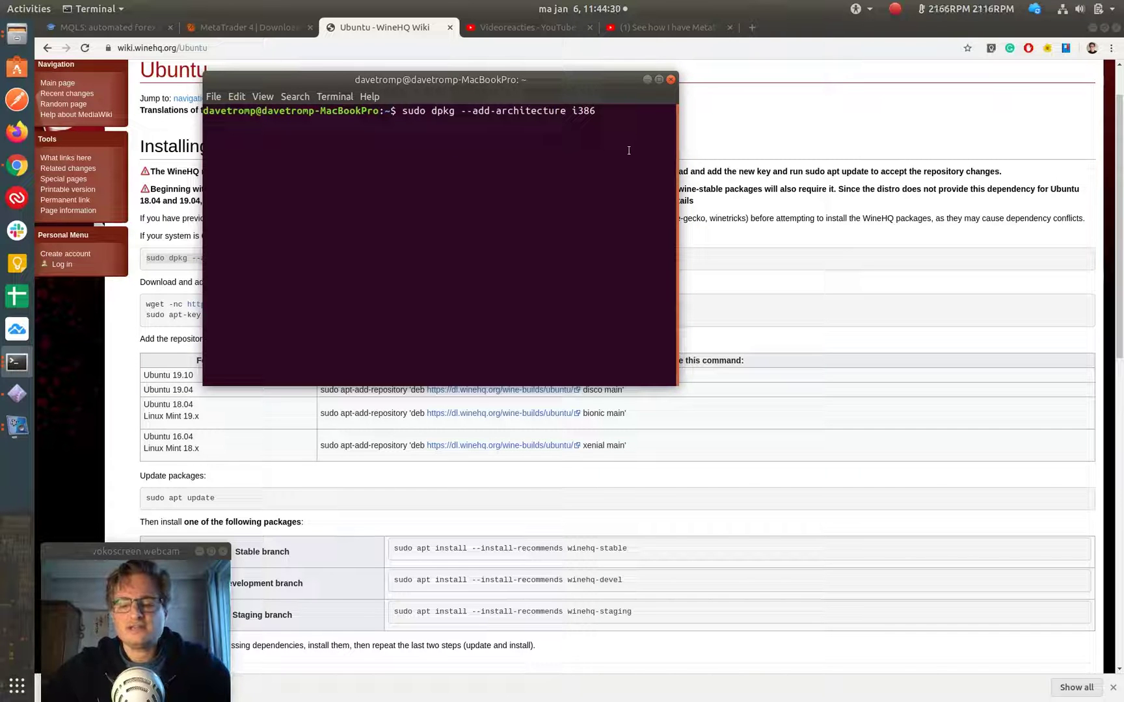
key("Return")
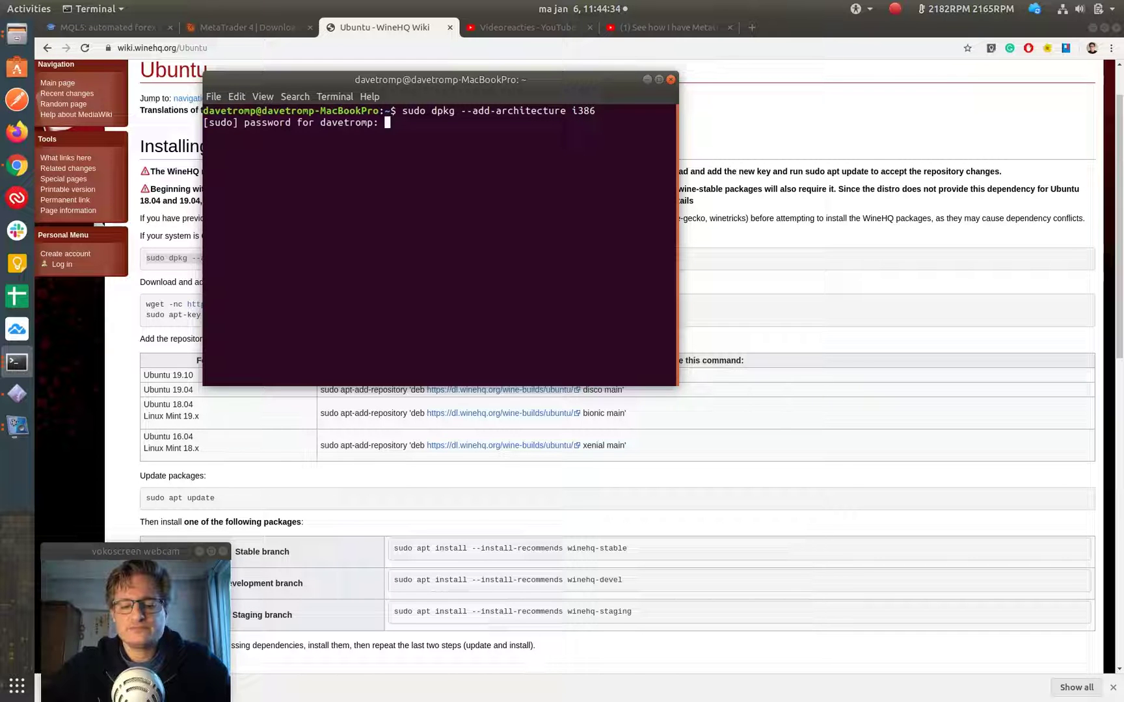
key("Return")
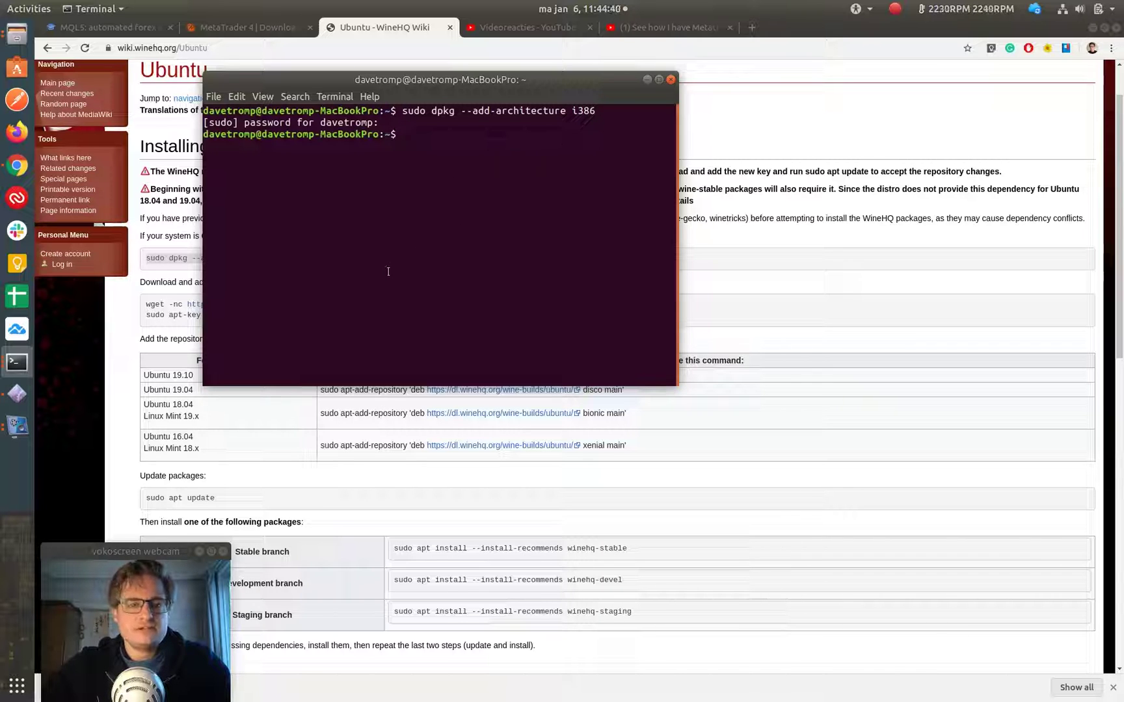
key("alt+Tab")
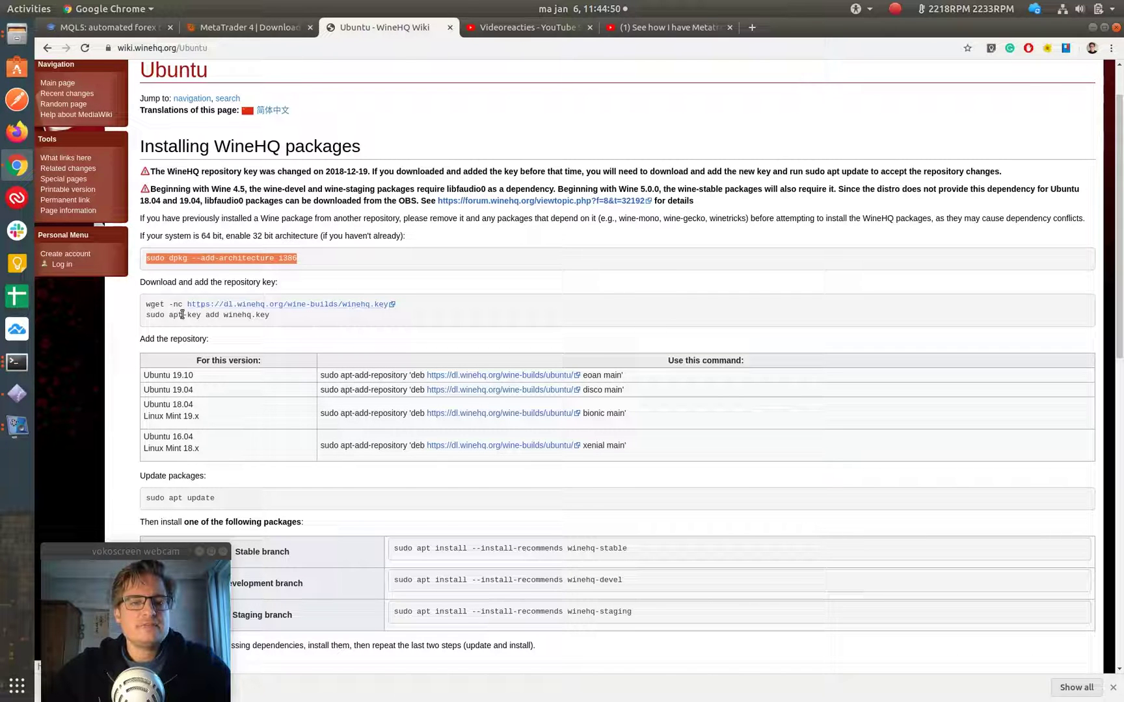
Copy the wget command for the WineHQ repository key and run it in the terminal
scroll(333, 321, "down", 4)
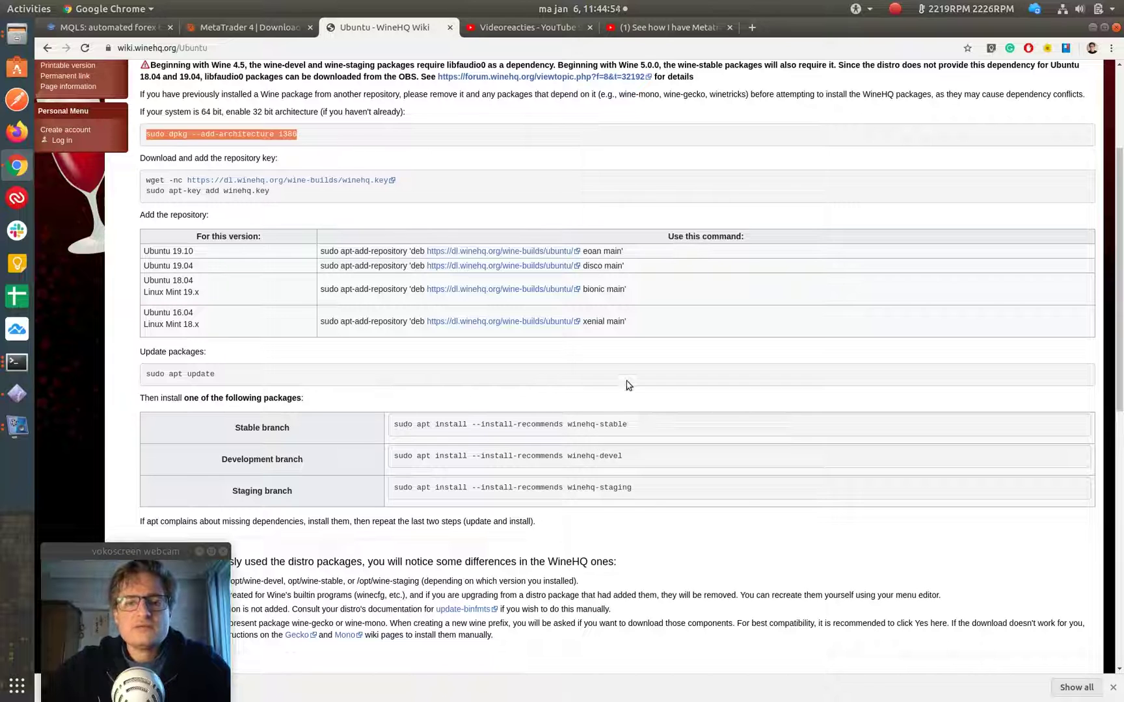
left_click(146, 184)
left_click_drag(146, 182, 403, 182)
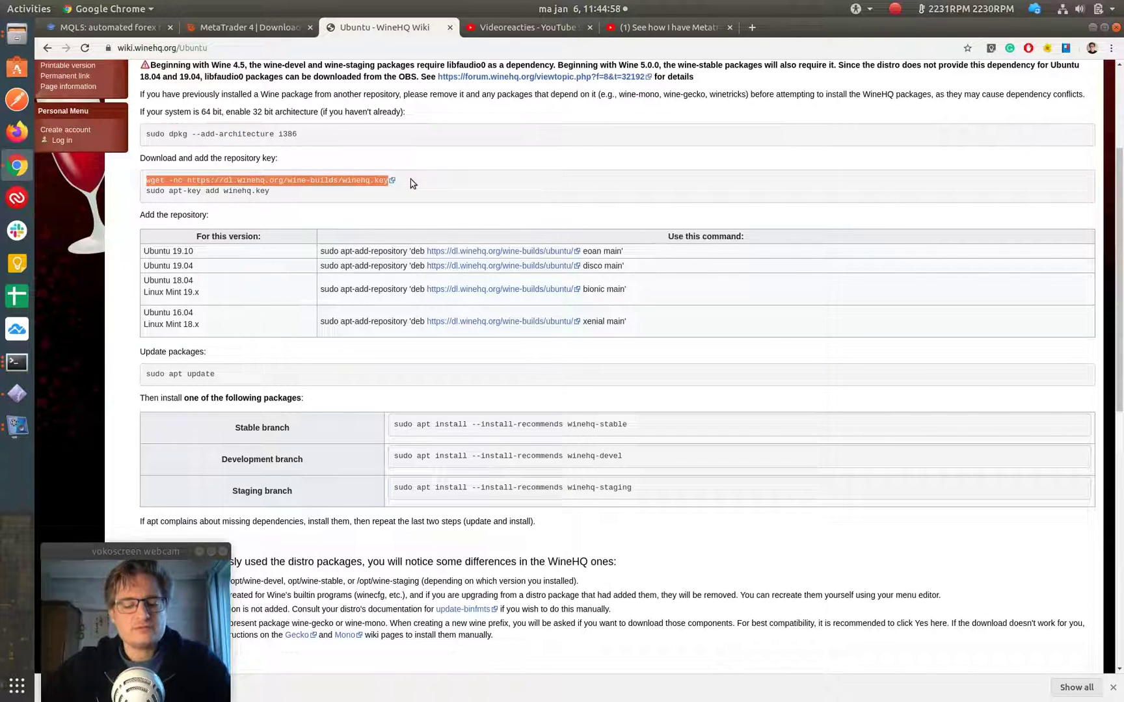
key("alt+Tab")
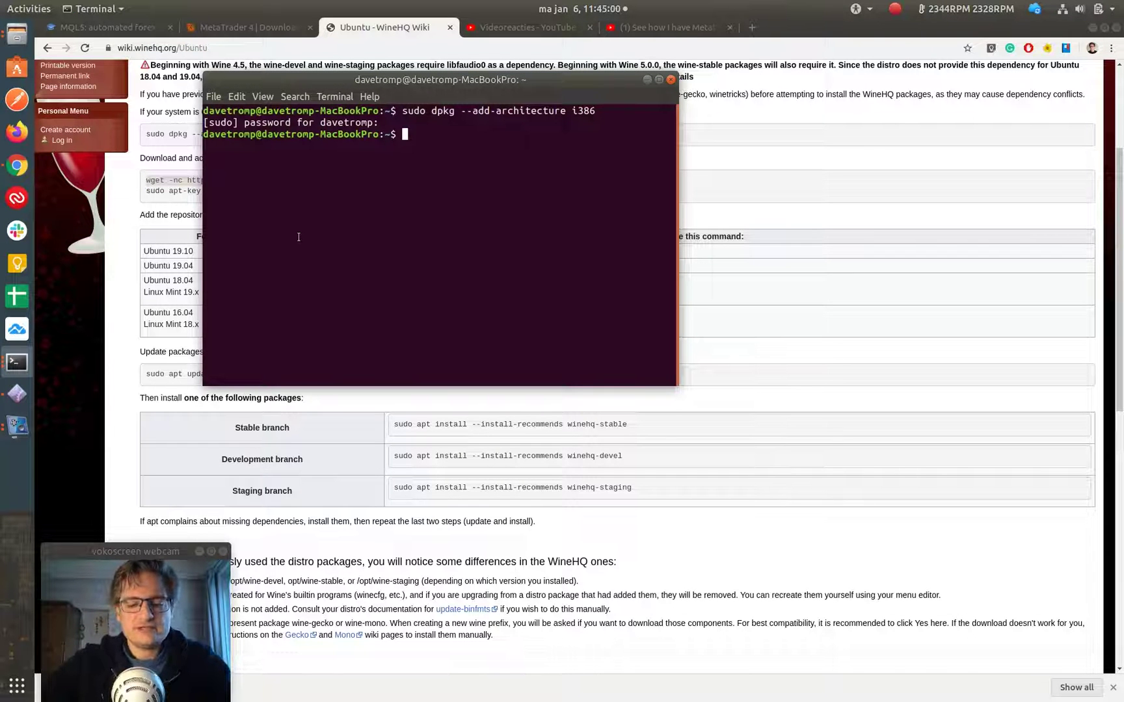
key("ctrl+shift+v")
key("Return")
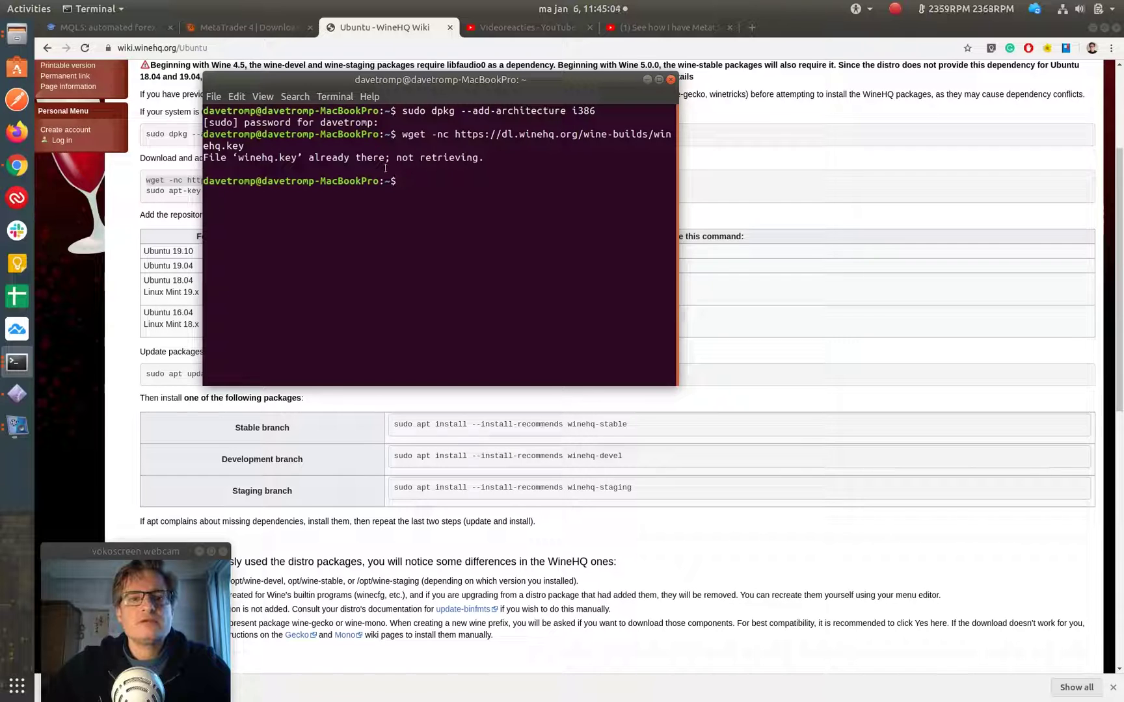
key("alt+Tab")
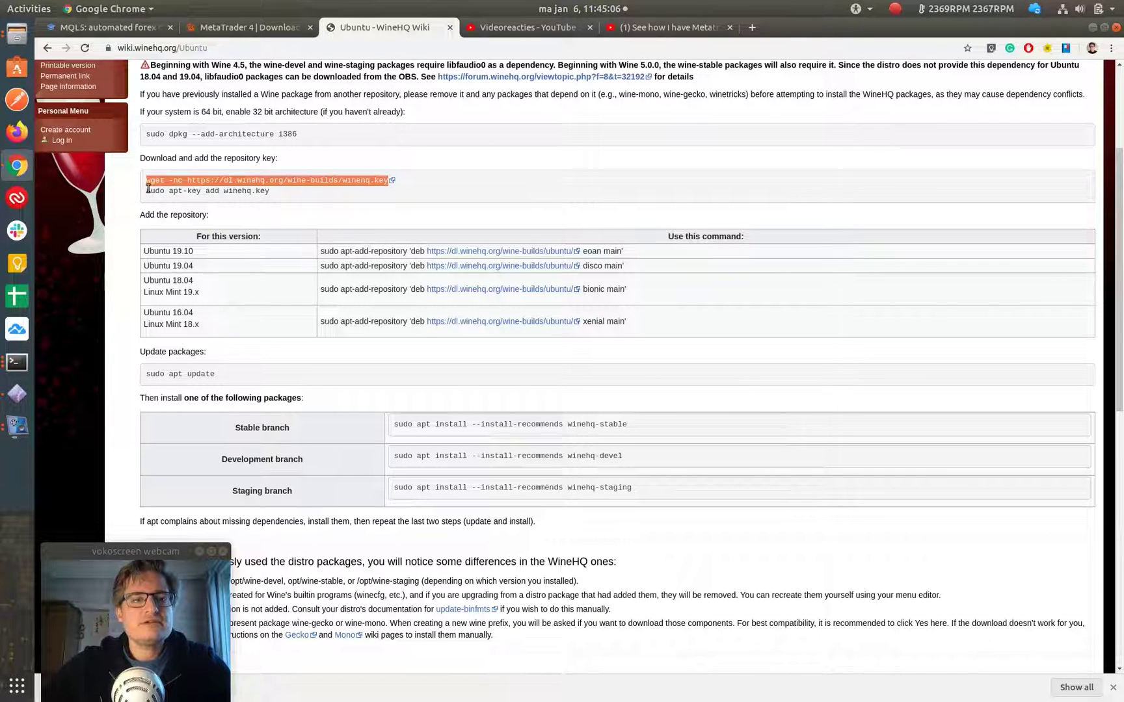
Copy and run 'sudo apt-key add winehq.key' in the terminal
left_click_drag(148, 189, 269, 193)
key("ctrl+c")
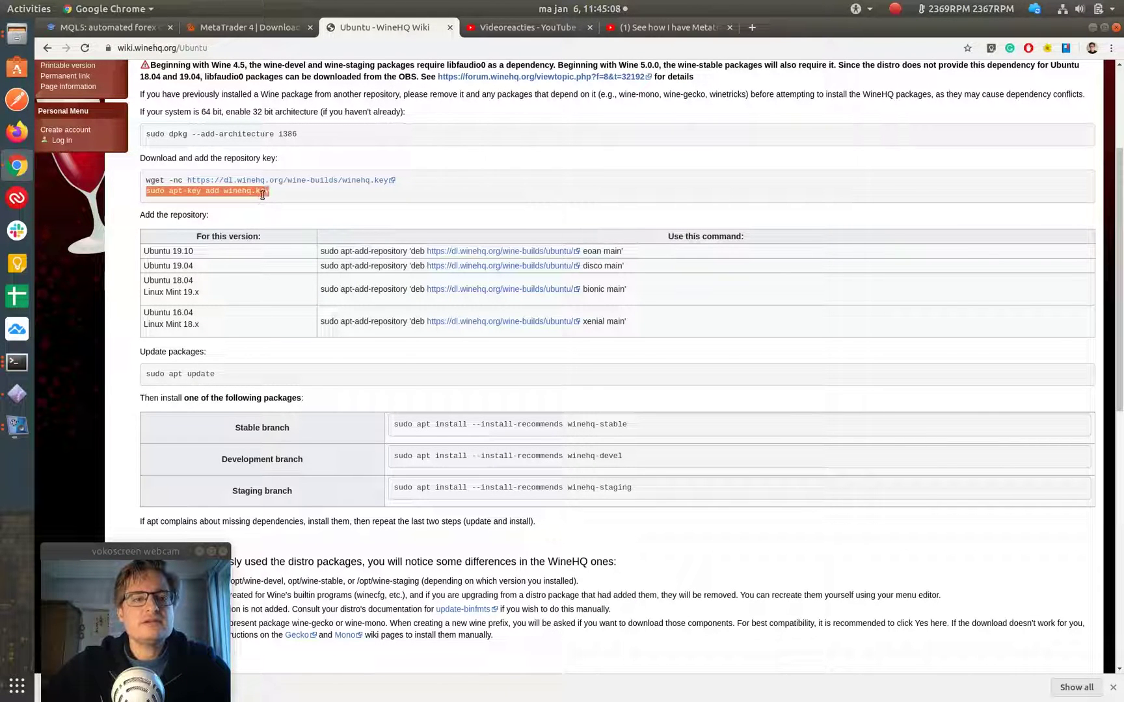
key("alt+Tab")
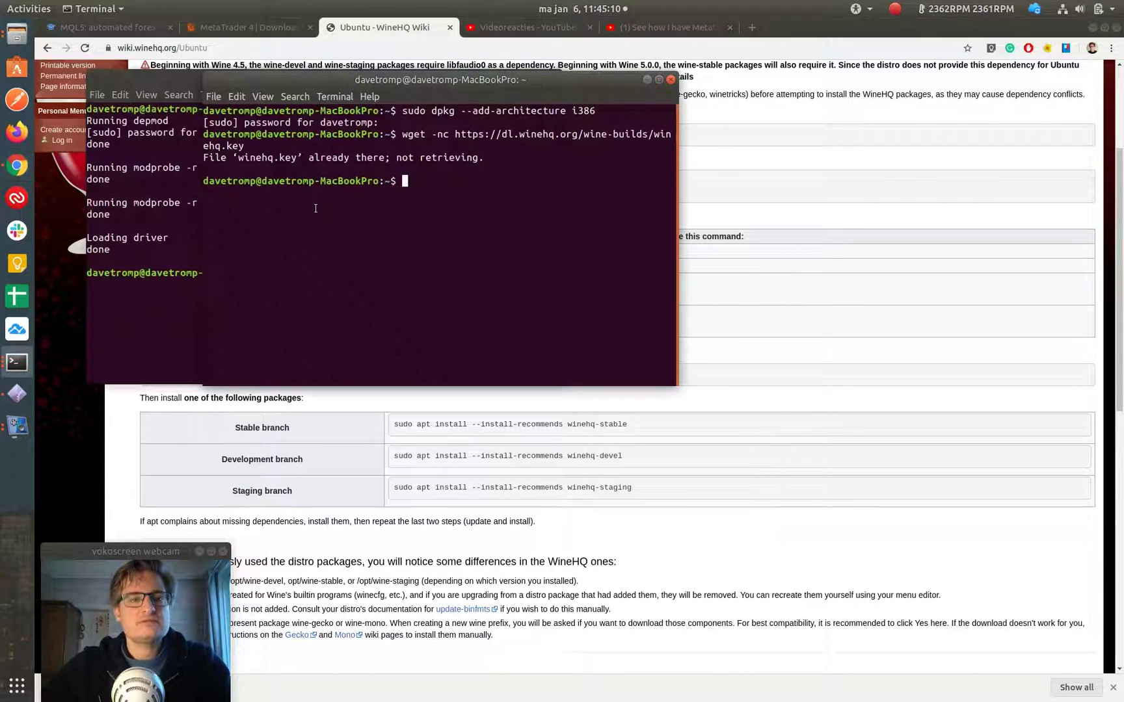
key("ctrl+shift+v")
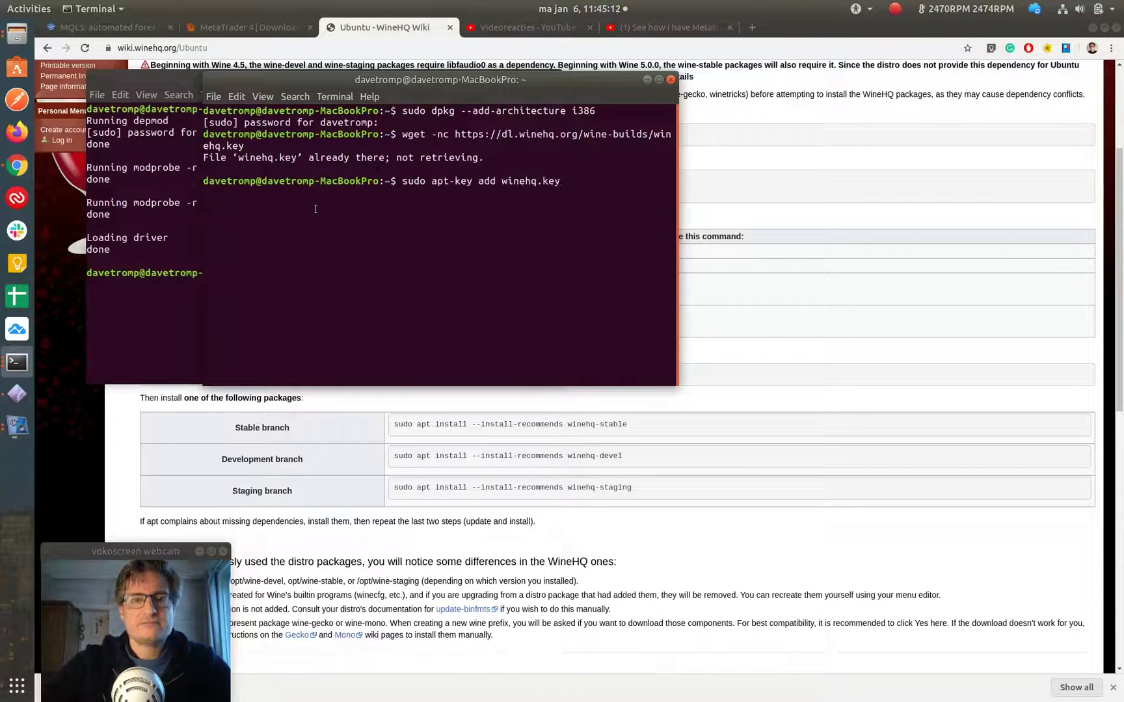
key("Return")
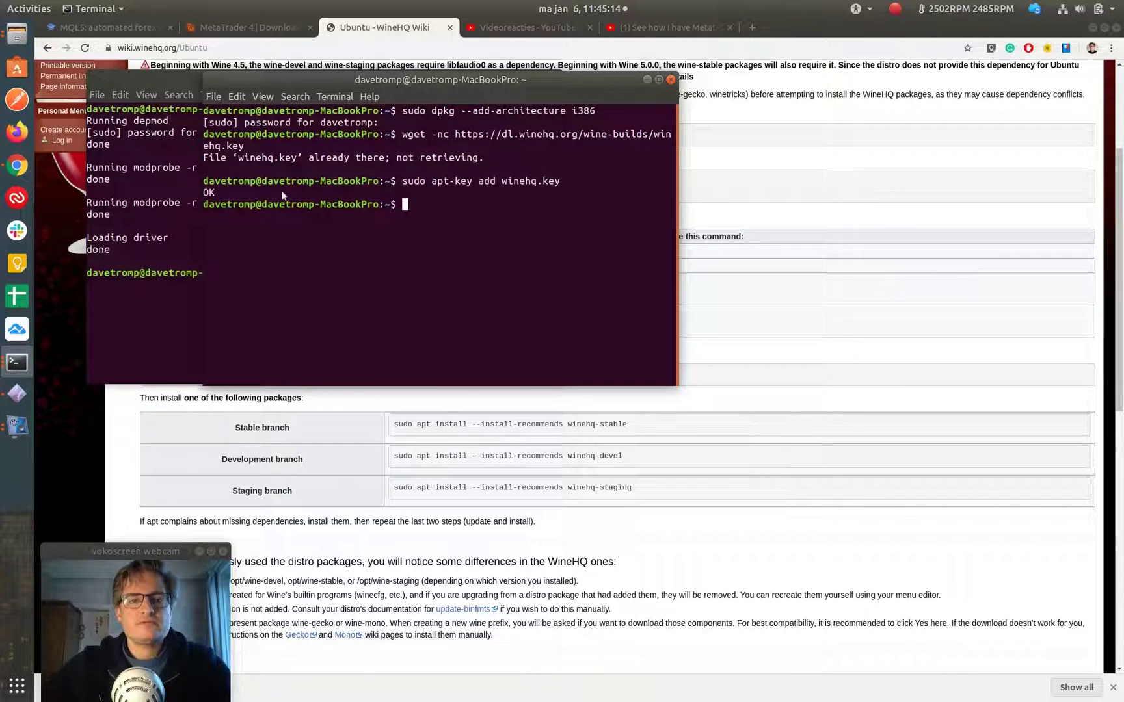
key("alt+Tab")
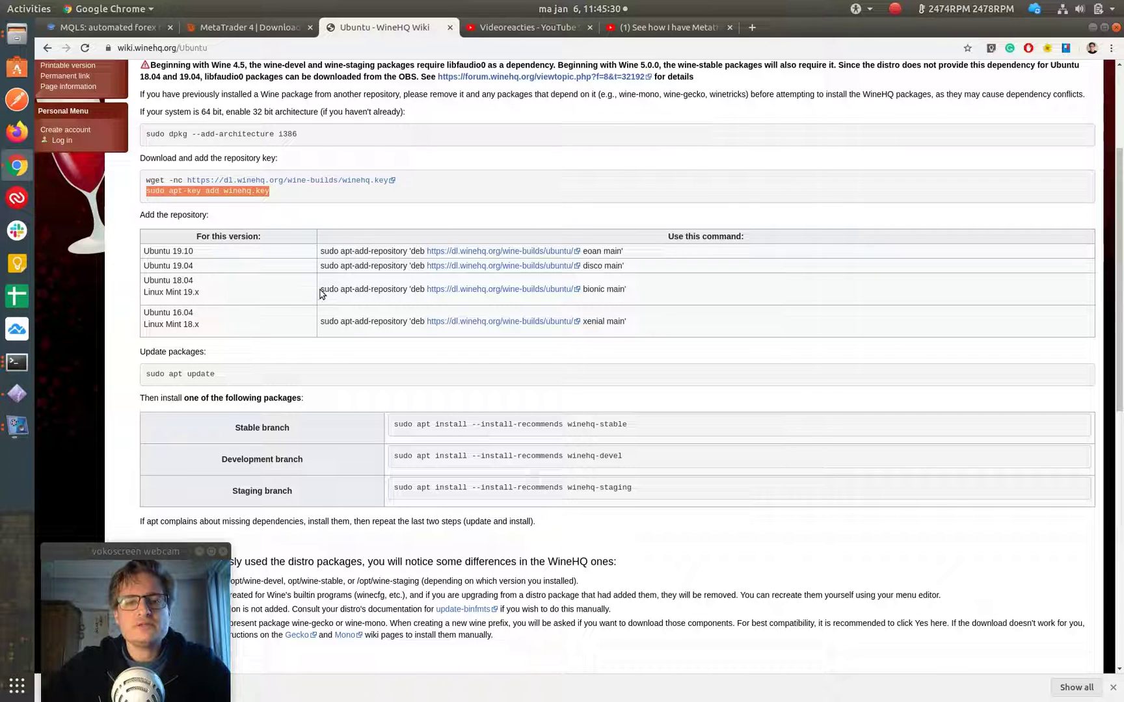
Paste the bionic WineHQ apt-add-repository command into the terminal and maximize its window
left_click_drag(322, 289, 626, 292)
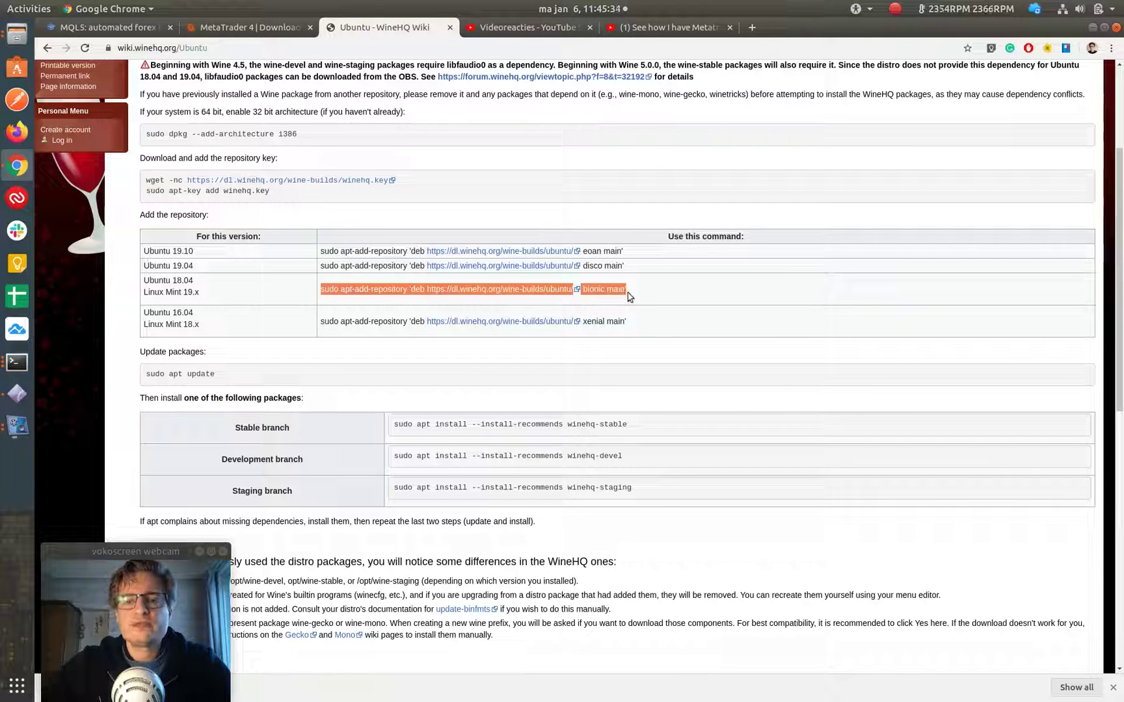
key("alt+Tab")
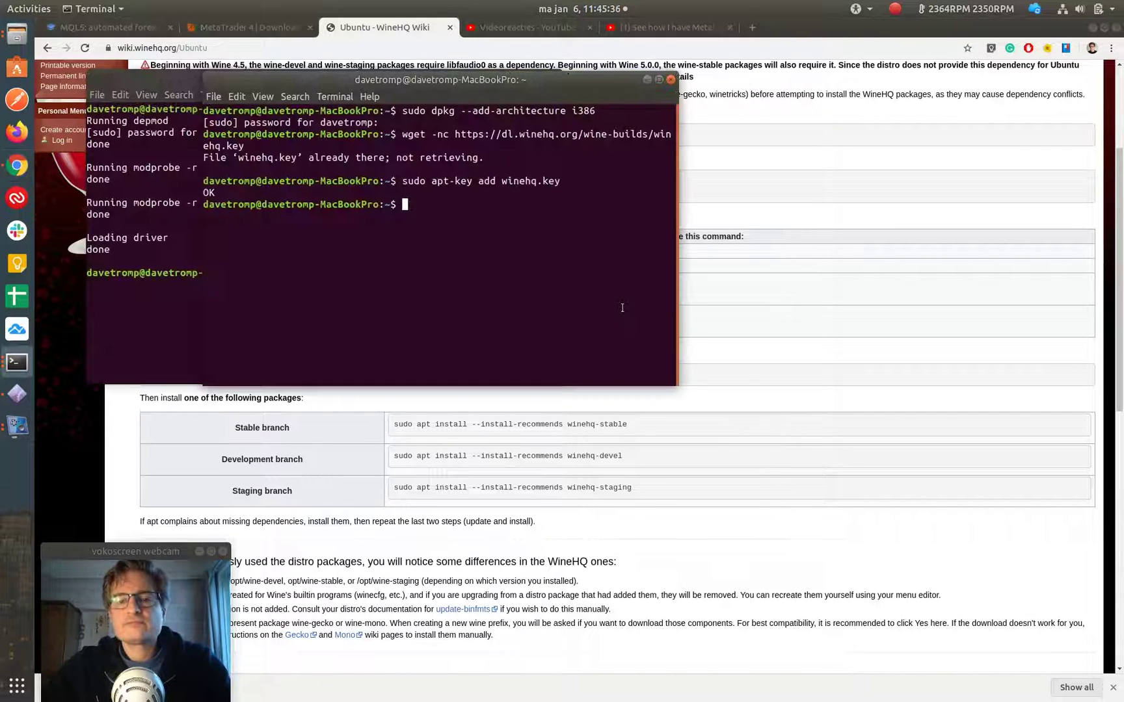
type("sudo apt-add-repository 'deb https://dl.winehq.org/wine-builds/ubuntu/ bionic main'")
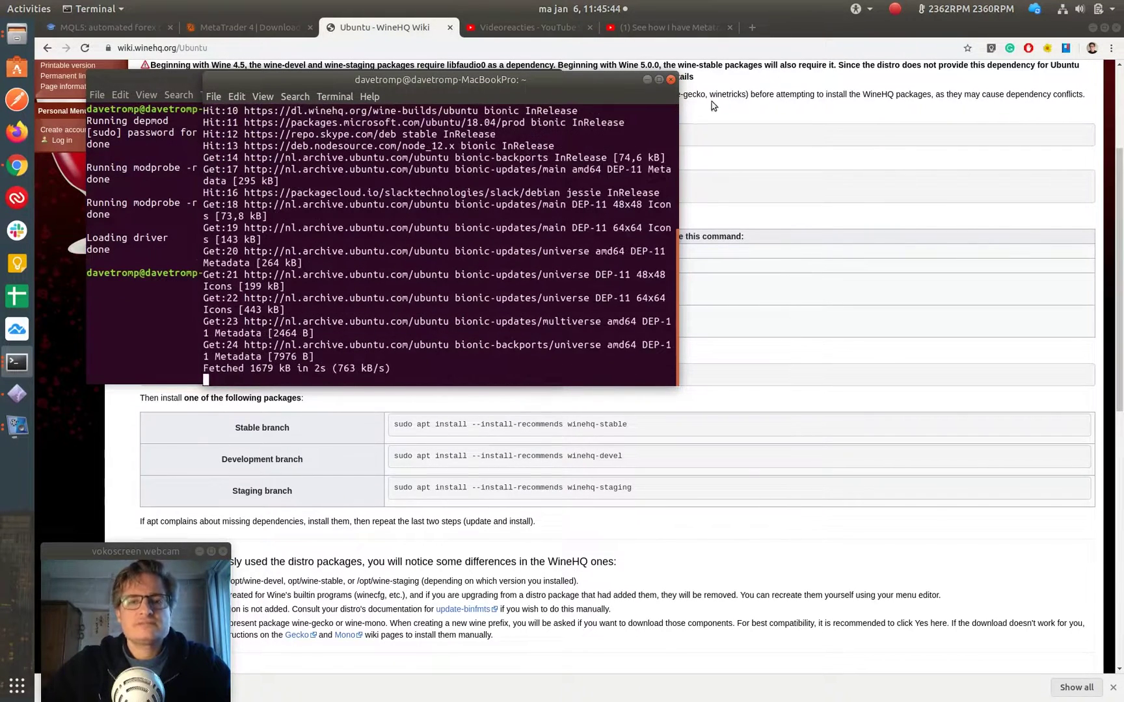
left_click(659, 81)
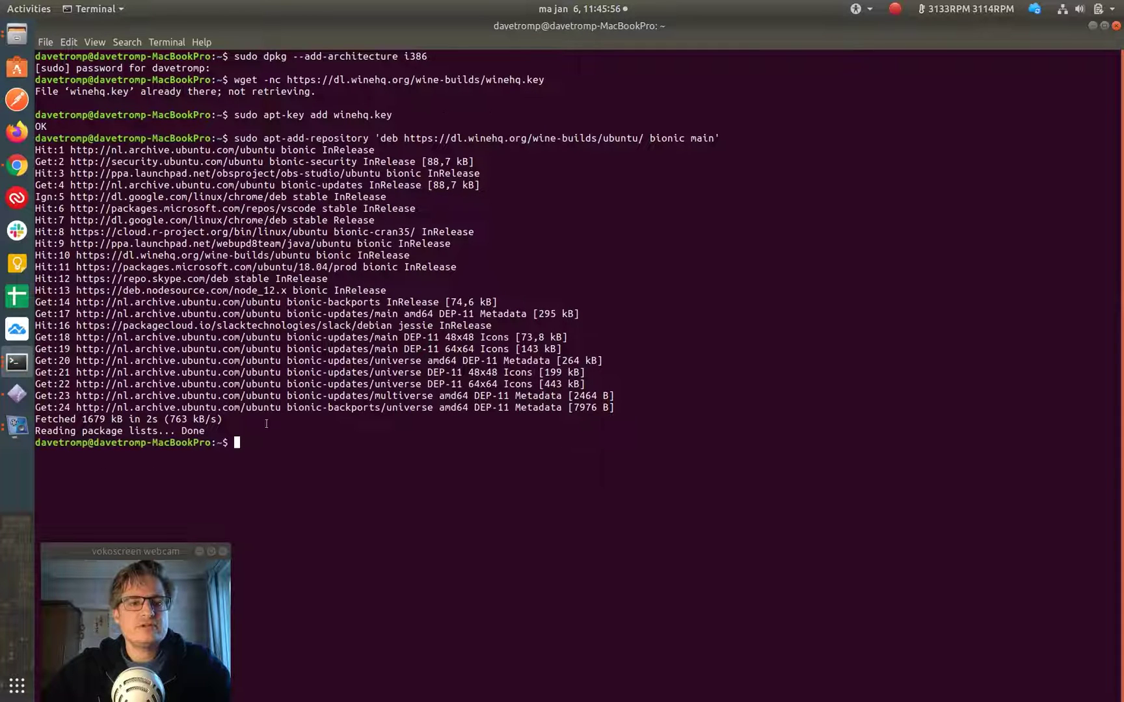
key("alt+Tab")
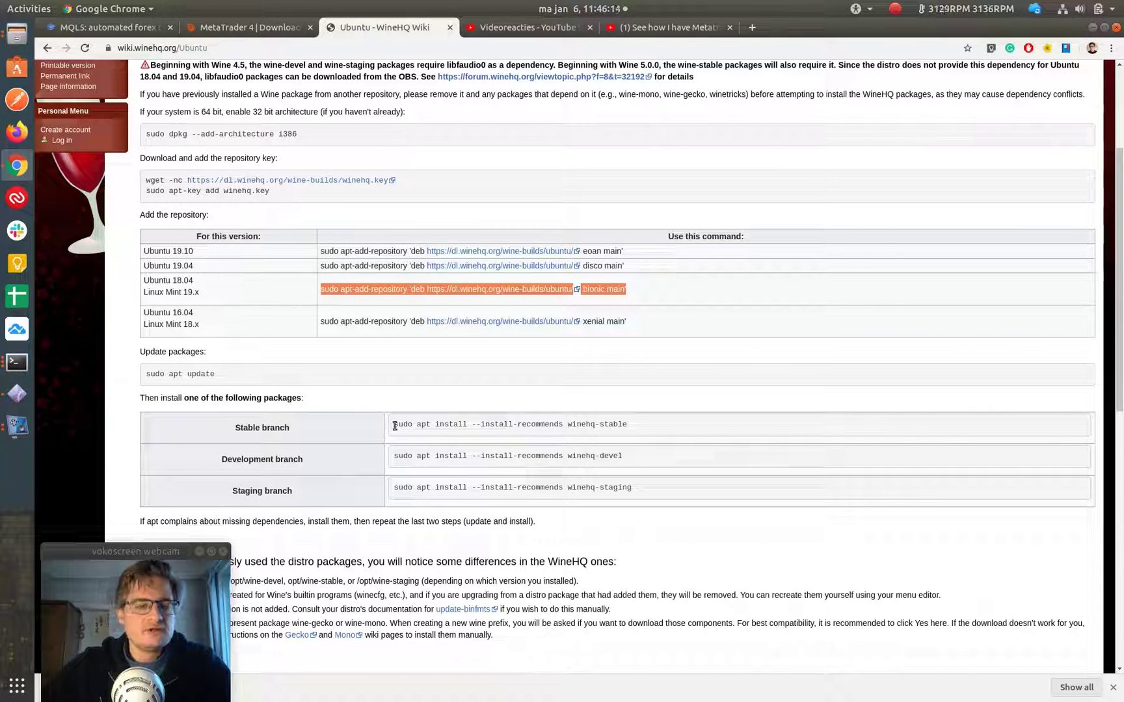
Copy the wiki's winehq-stable install command and run it in Terminal
left_click_drag(394, 426, 628, 431)
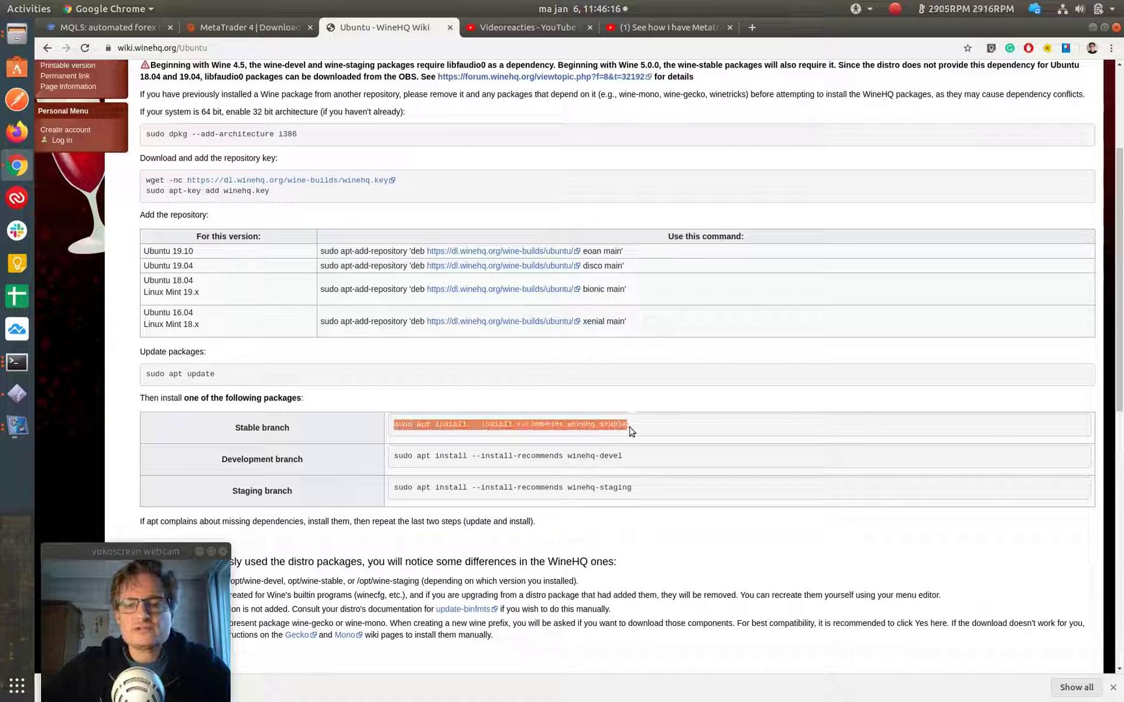
right_click(608, 424)
left_click(625, 431)
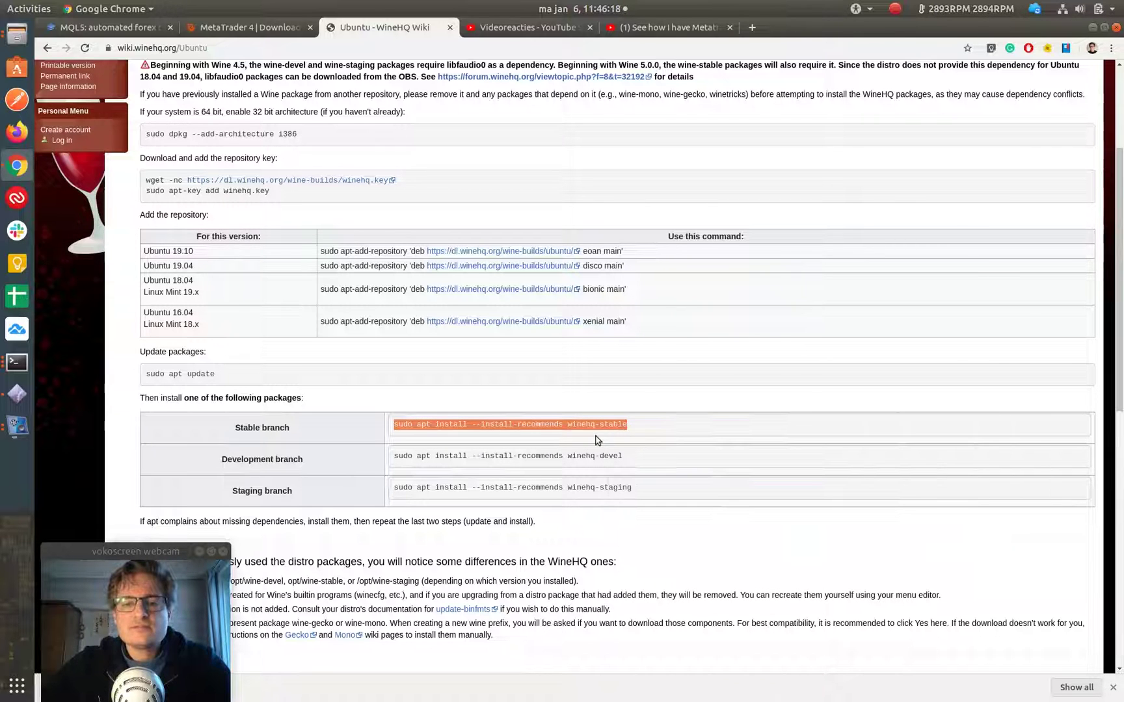
key("alt+Tab")
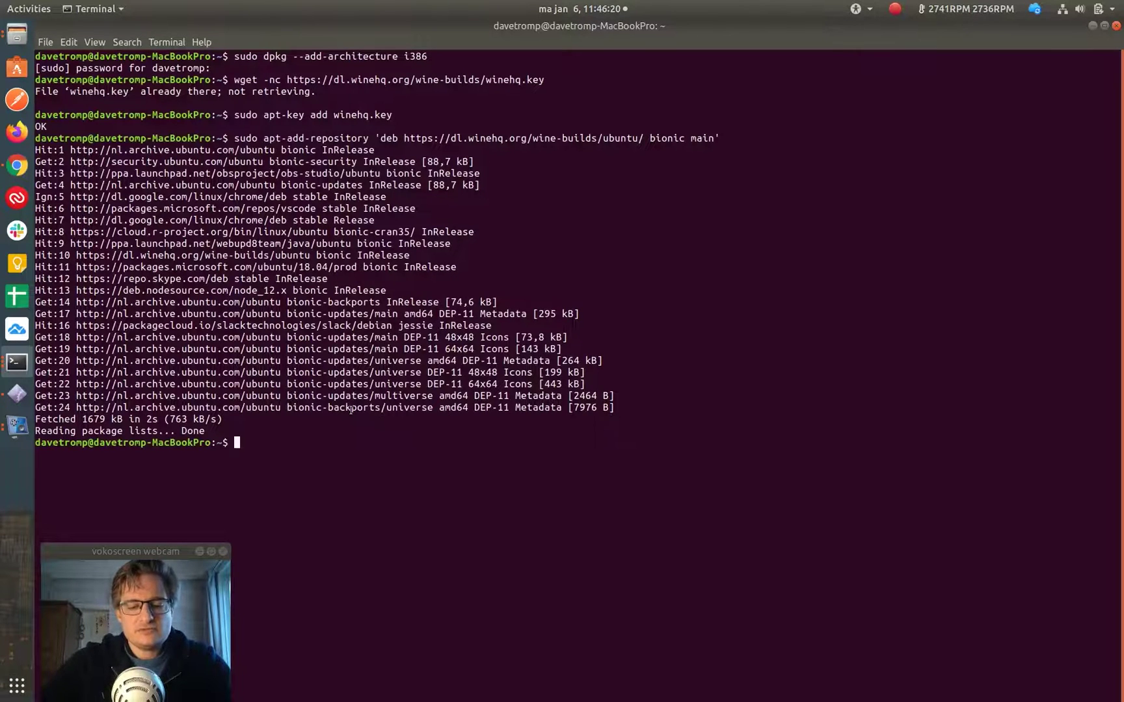
key("ctrl+shift+v")
key("Return")
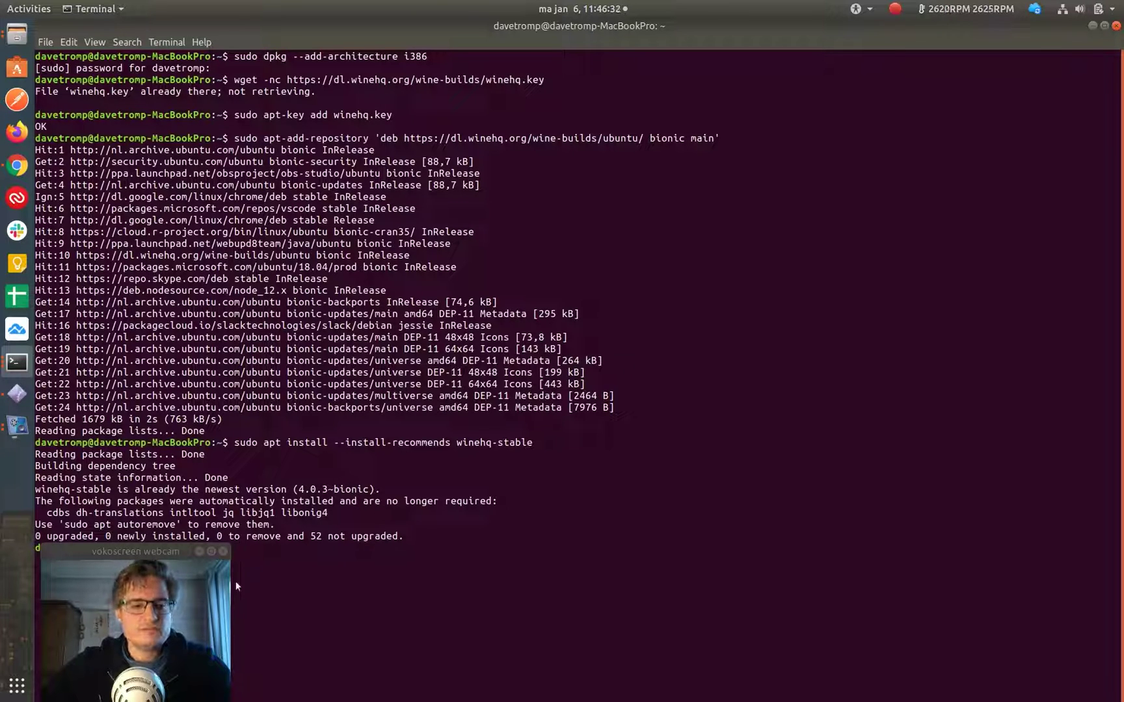
left_click_drag(179, 553, 704, 539)
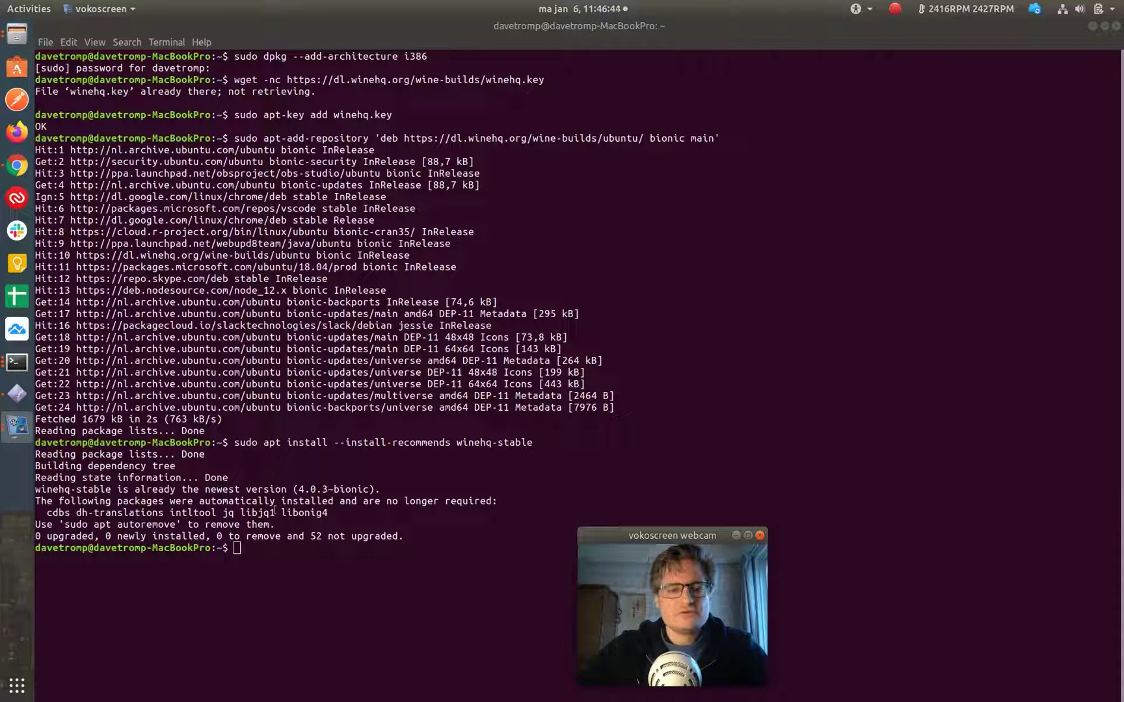
left_click_drag(655, 537, 118, 541)
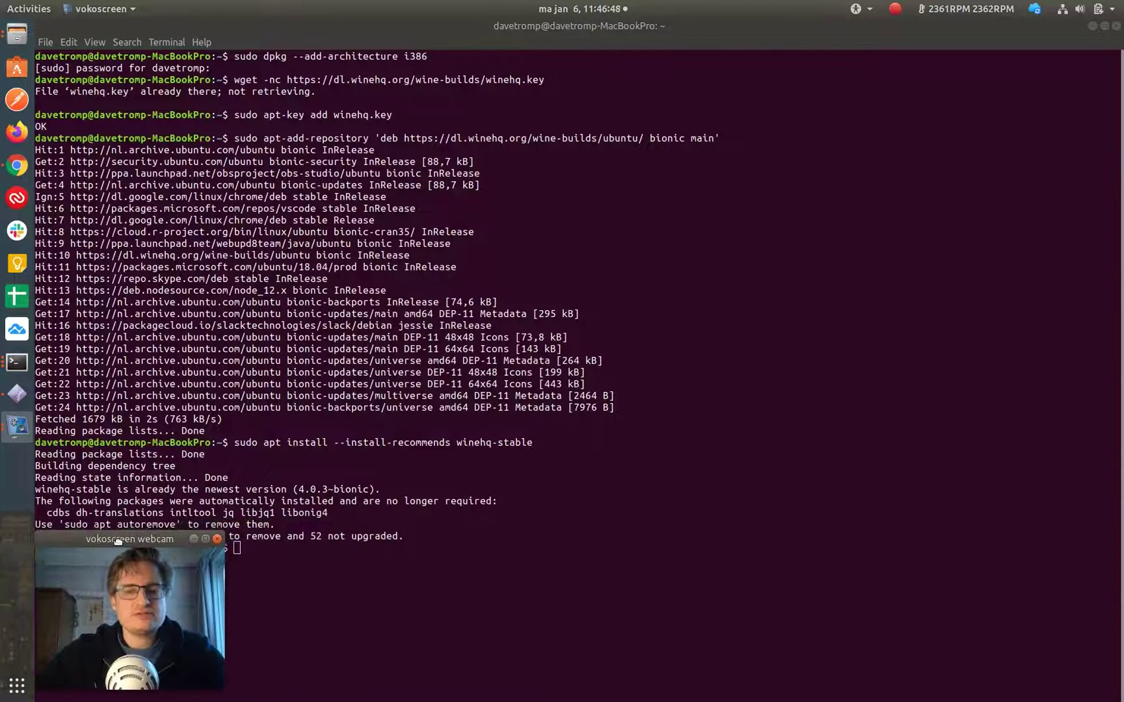
Minimize Terminal and reselect the stable-branch install command on the WineHQ wiki page
left_click(1092, 27)
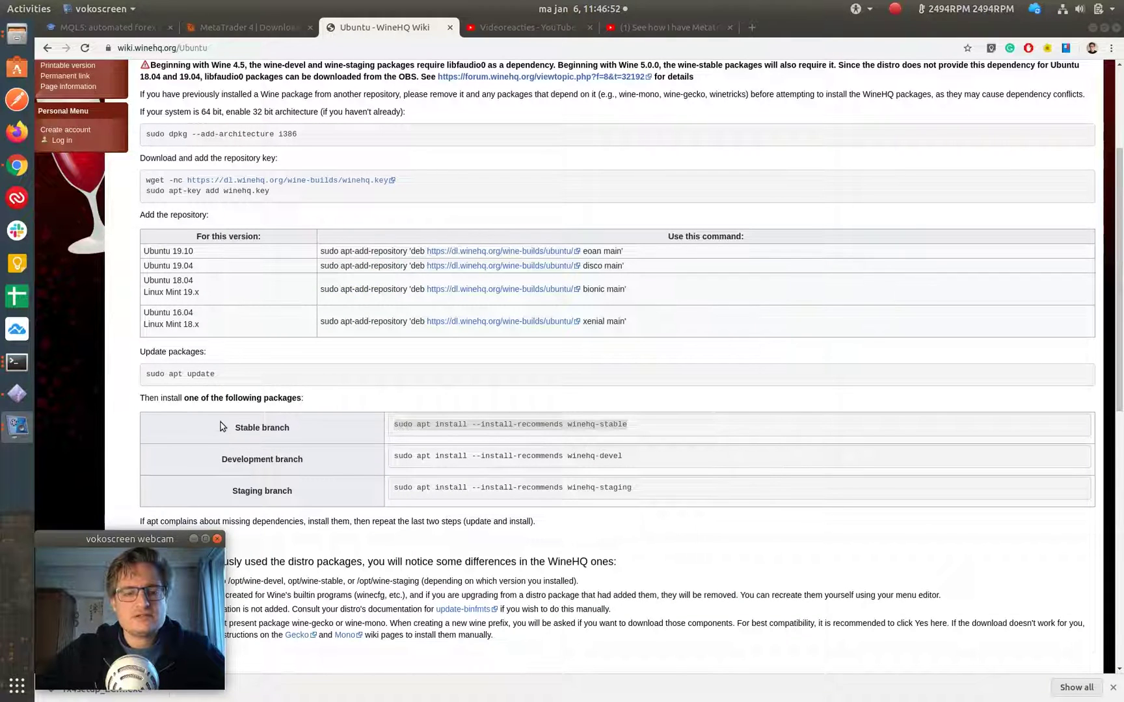
left_click_drag(220, 426, 636, 435)
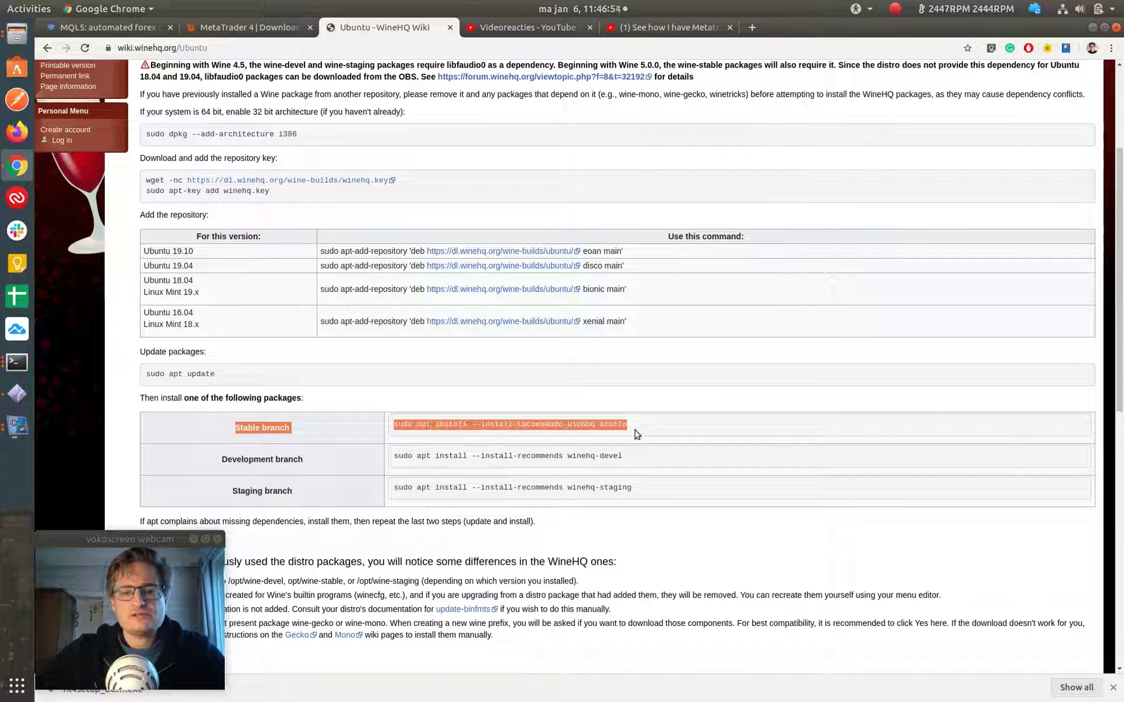
left_click_drag(394, 426, 641, 431)
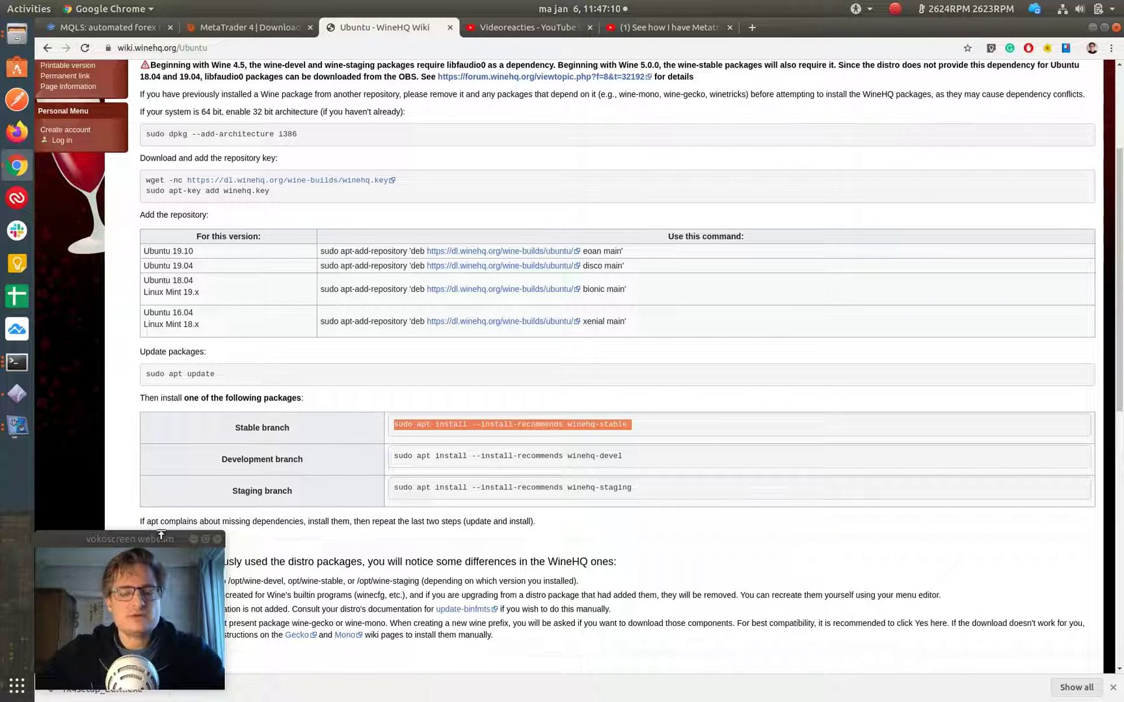
scroll(278, 394, "up", 4)
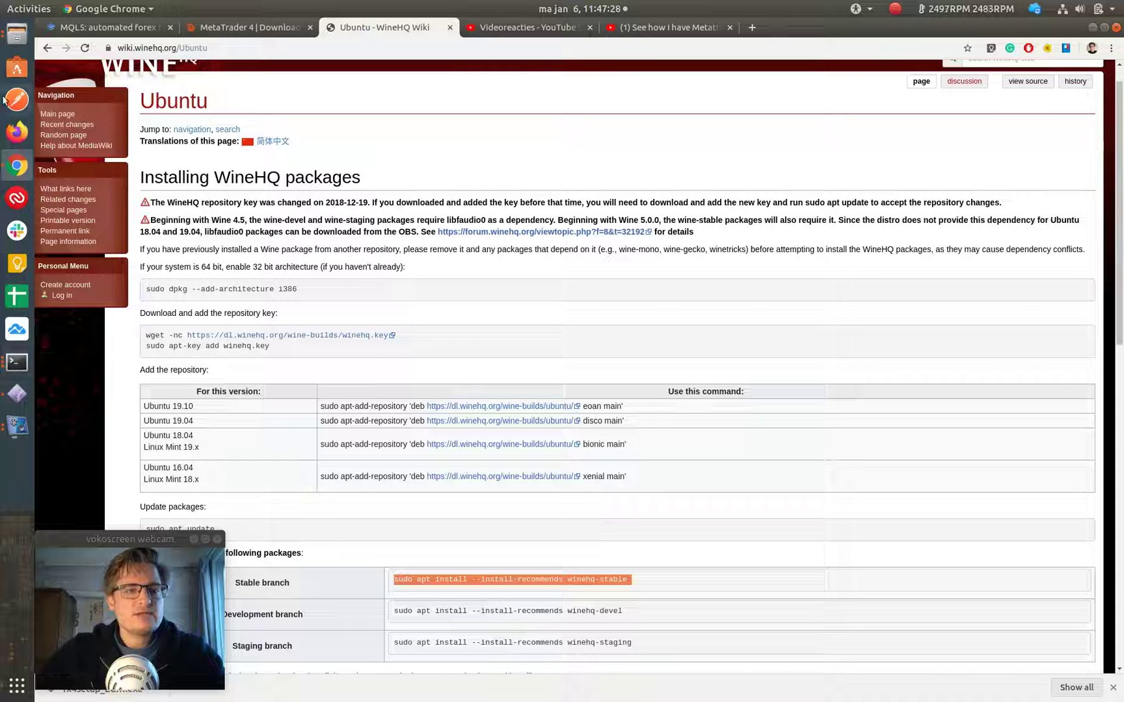
Run fx4setup_ECN (3).exe from Downloads, accept the licence and finish the MetaTrader installer
left_click(21, 38)
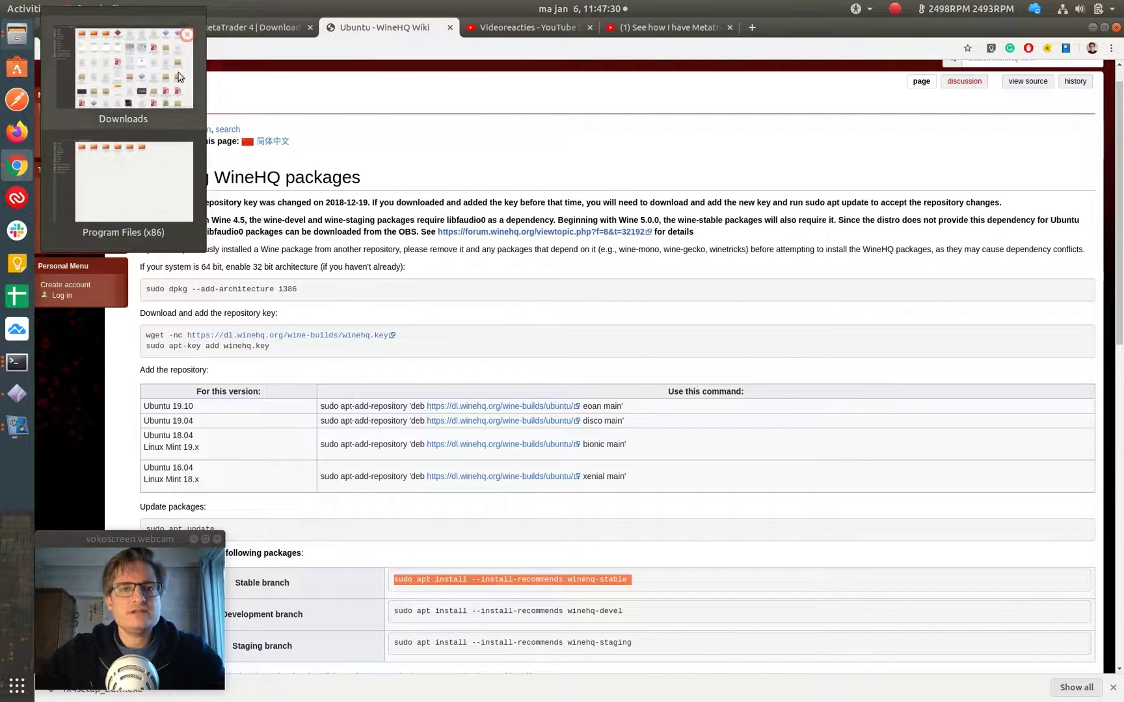
left_click(133, 78)
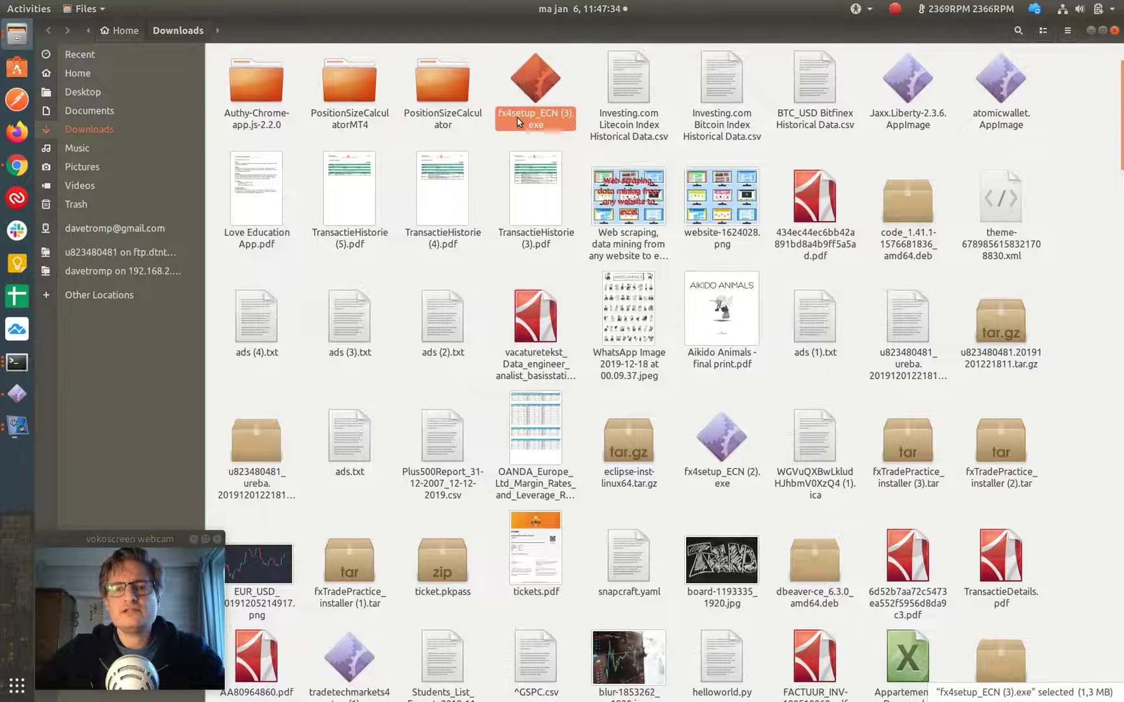
double_click(539, 76)
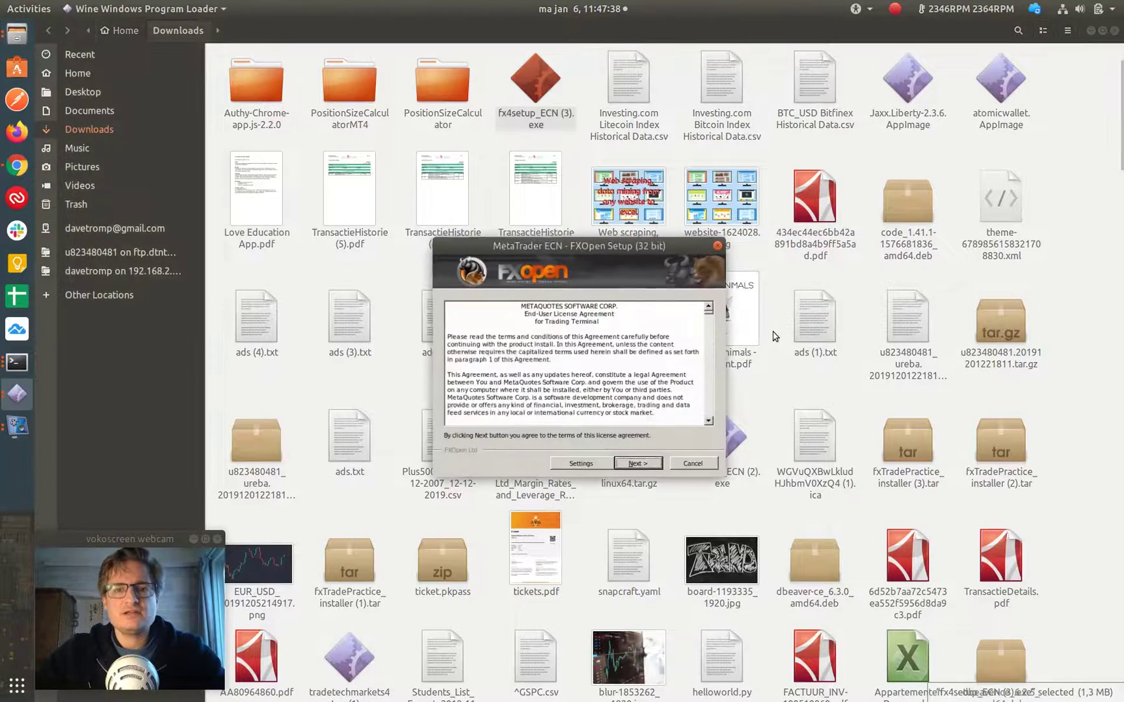
left_click(1090, 31)
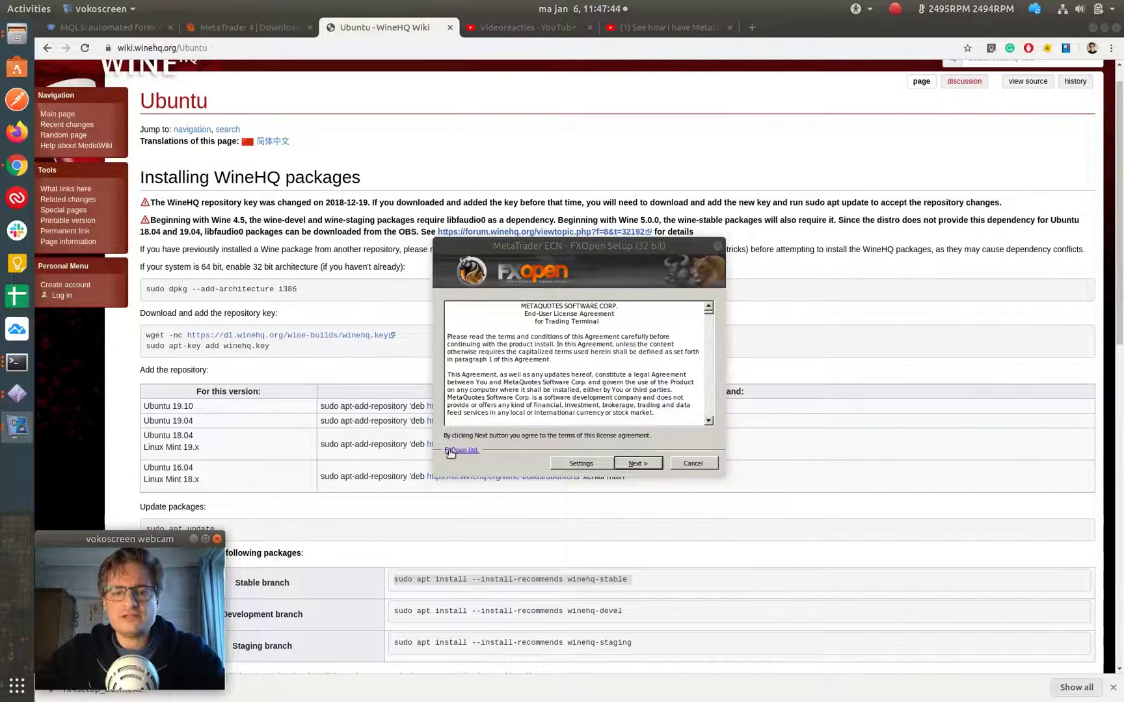
left_click(638, 464)
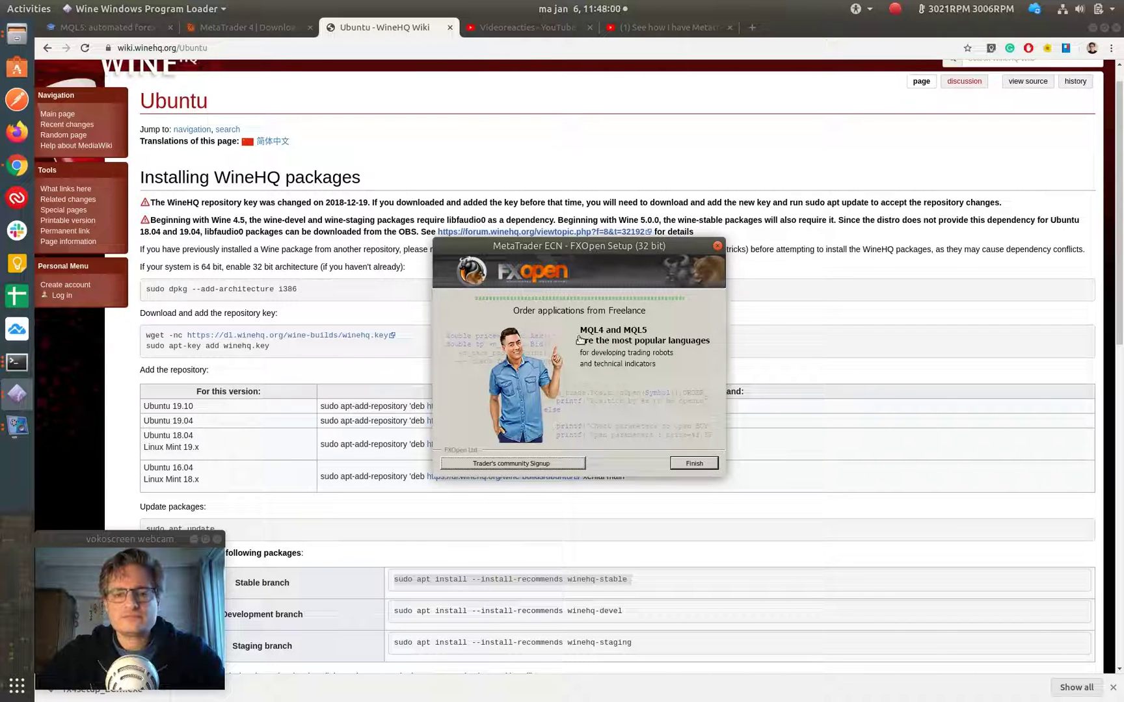
left_click(694, 464)
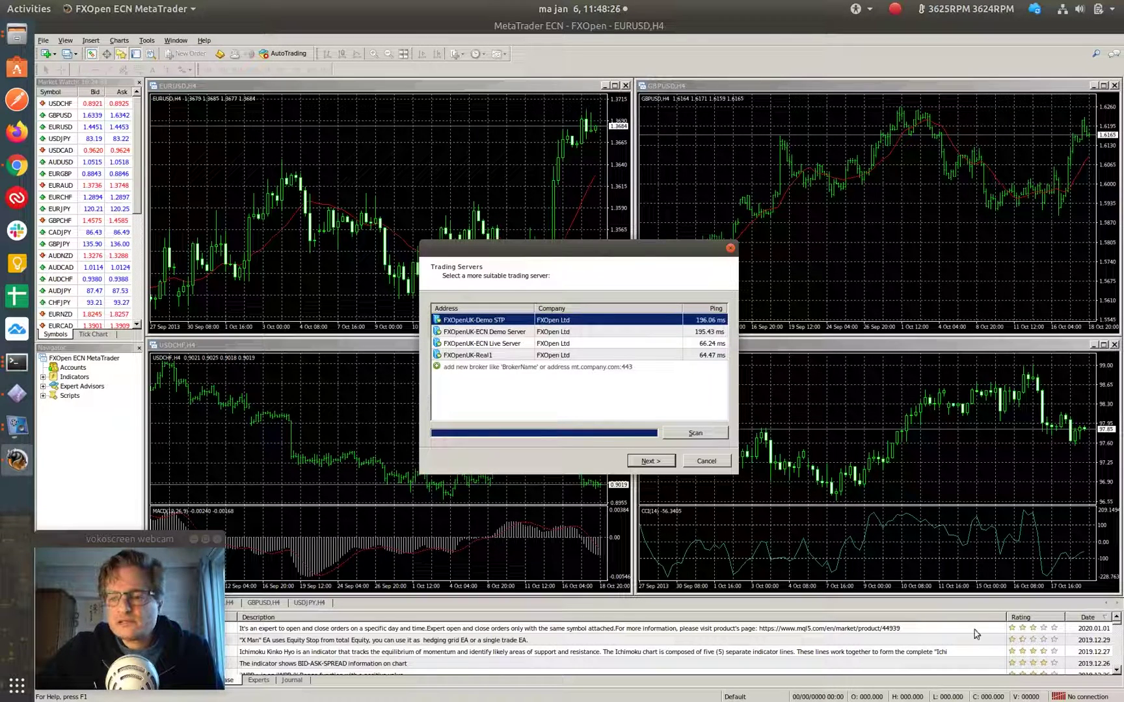
Cancel the Trading Servers and login dialogs, close MetaTrader, and open the Program Files (x86) window
left_click(706, 461)
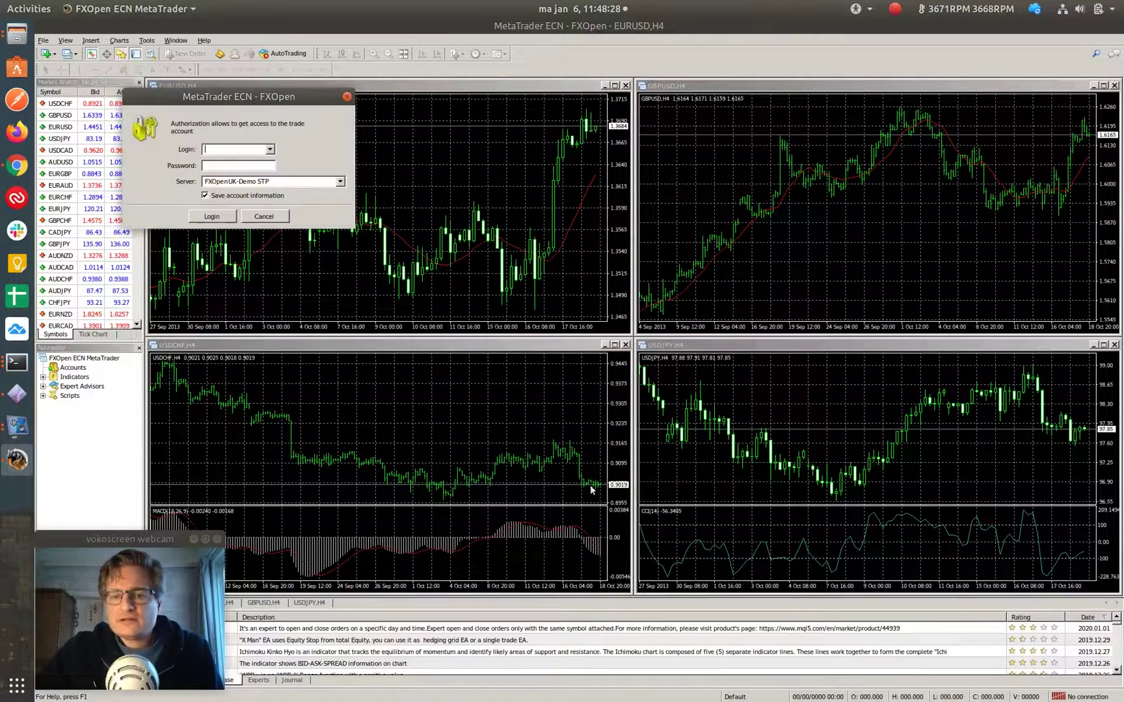
left_click(262, 217)
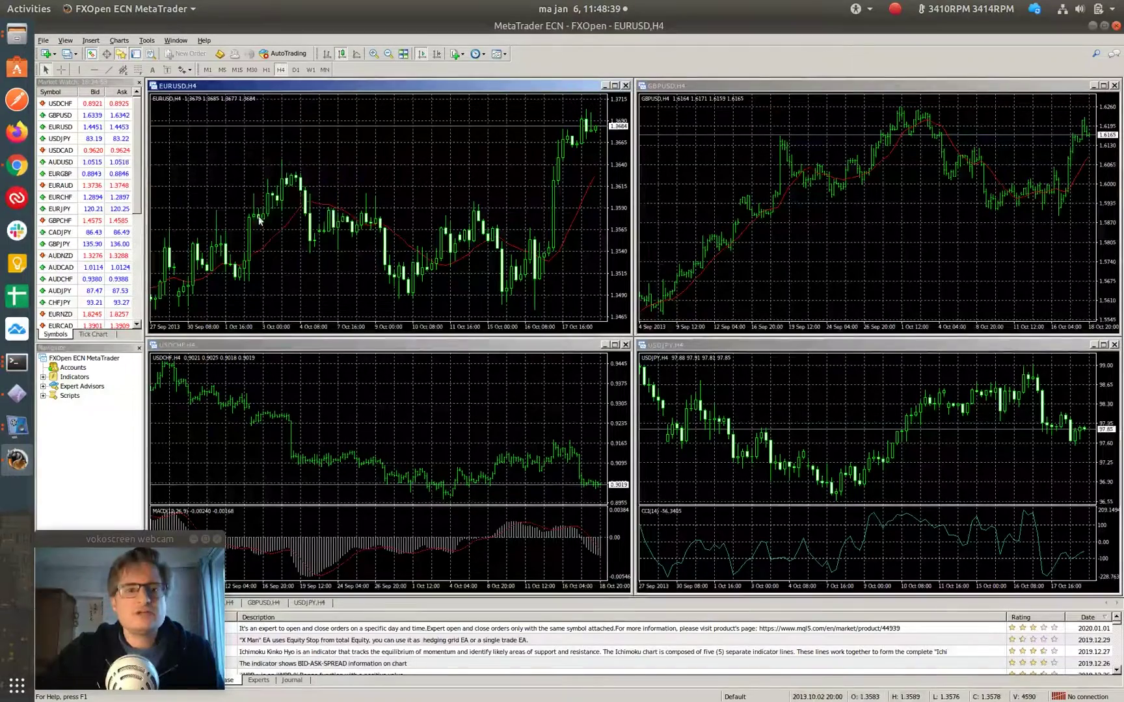
left_click(1117, 27)
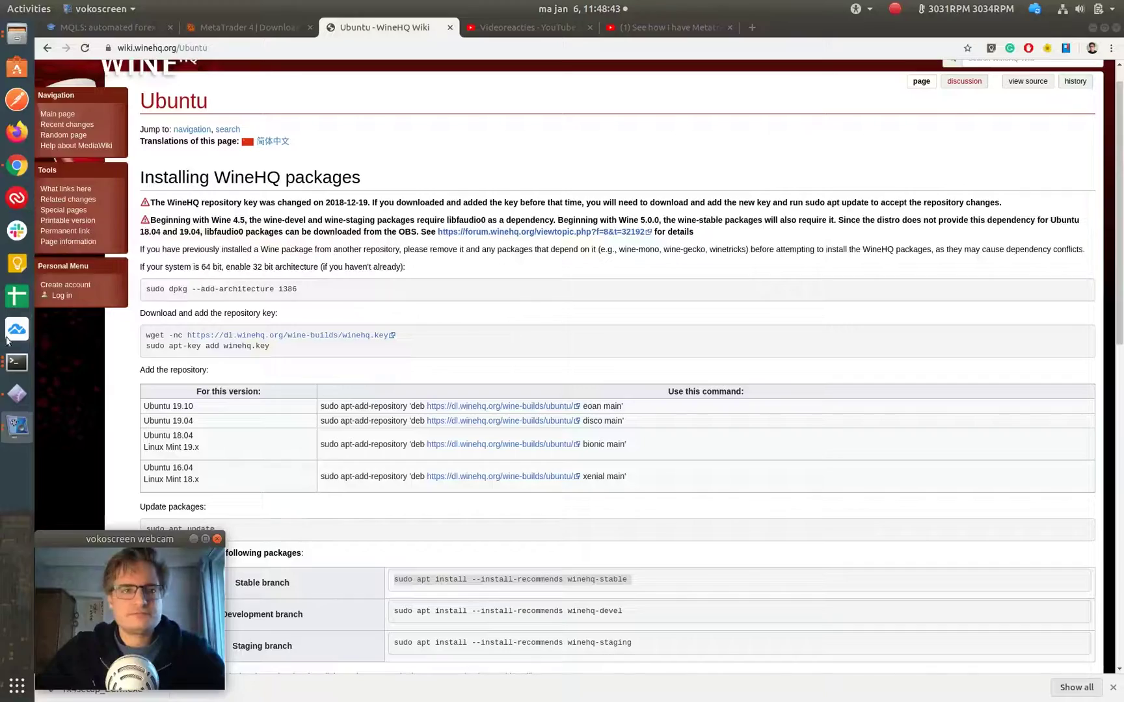
left_click(18, 34)
left_click(108, 166)
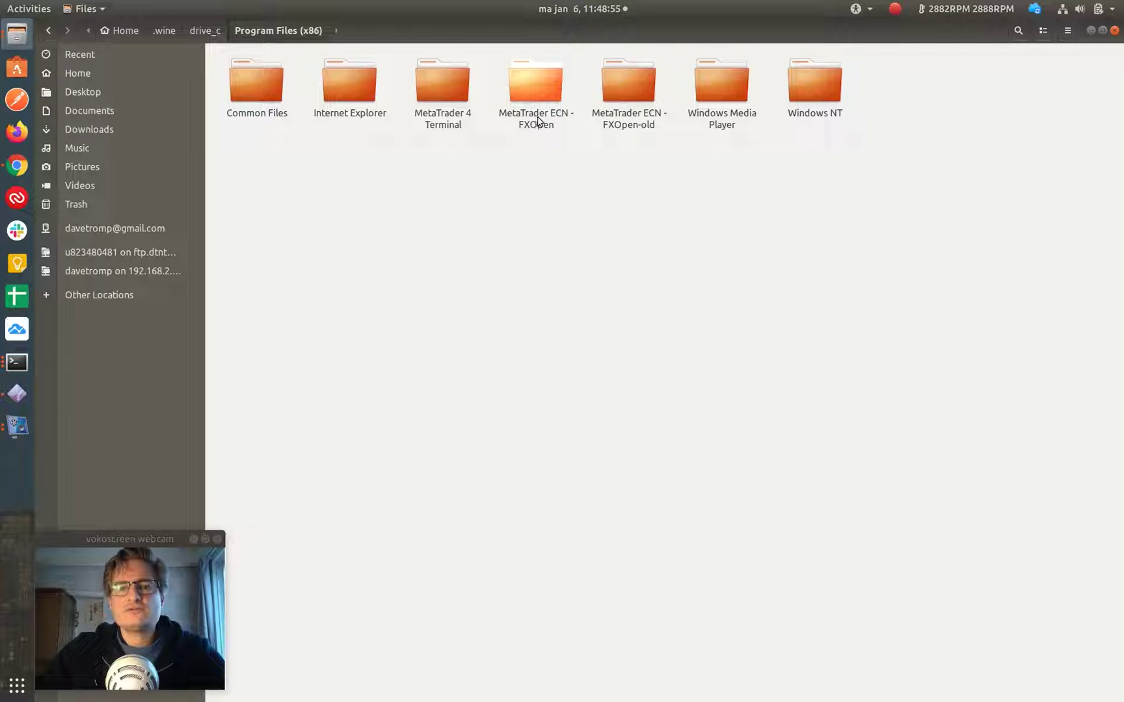
Rename the fresh MetaTrader ECN - FXOpen folder to MetaTrader ECN - FXOpen-new
left_click(536, 88)
right_click(535, 89)
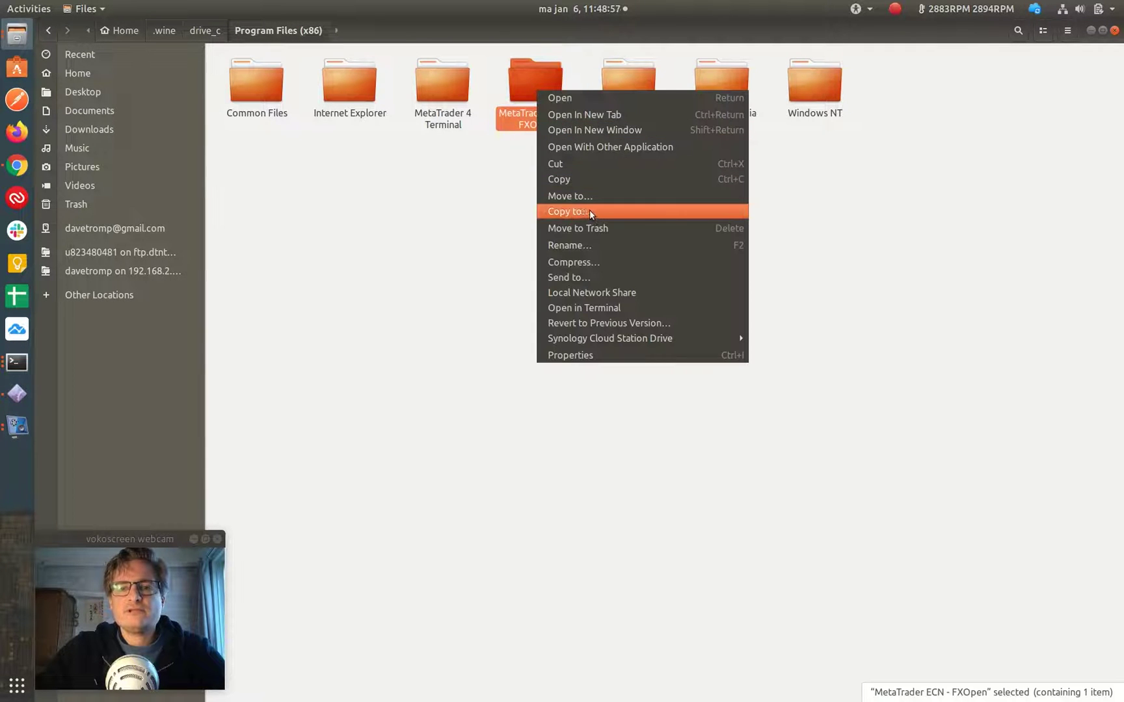
left_click(581, 246)
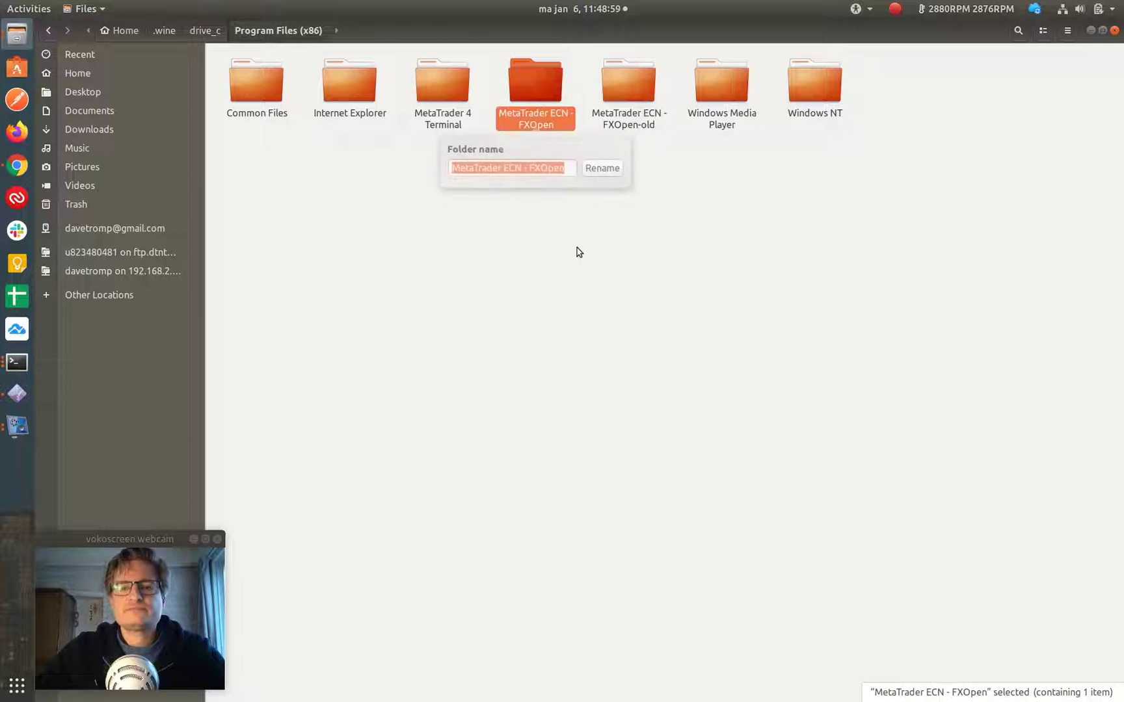
key("End")
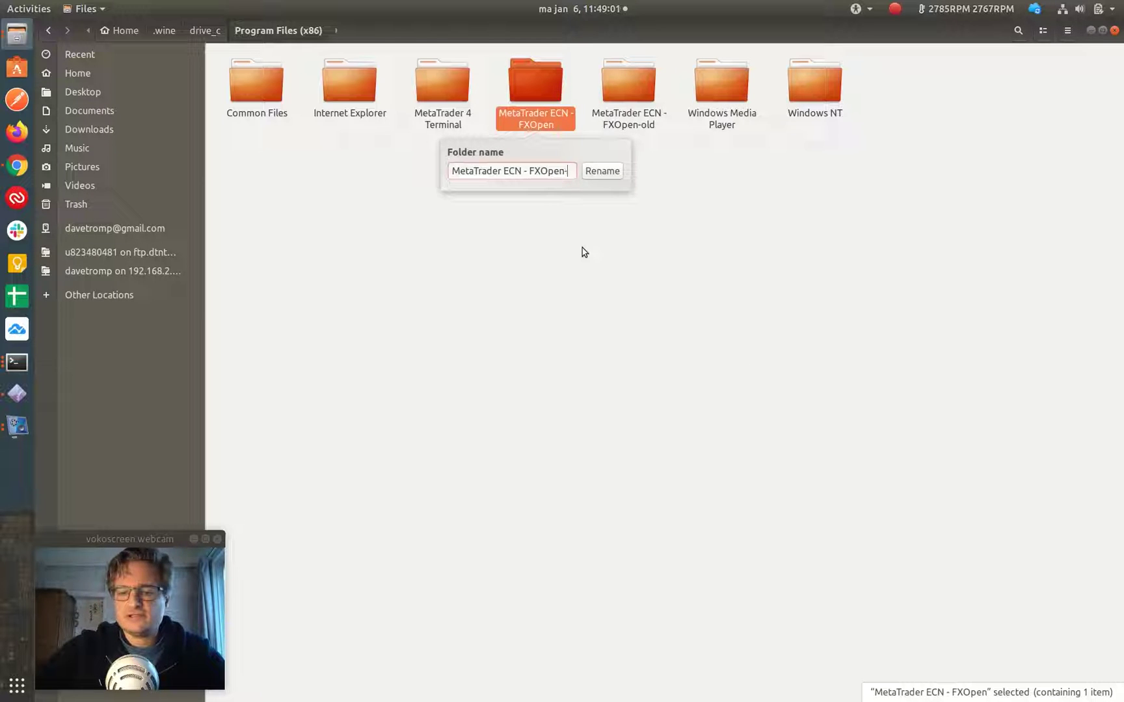
type("-new")
key("Return")
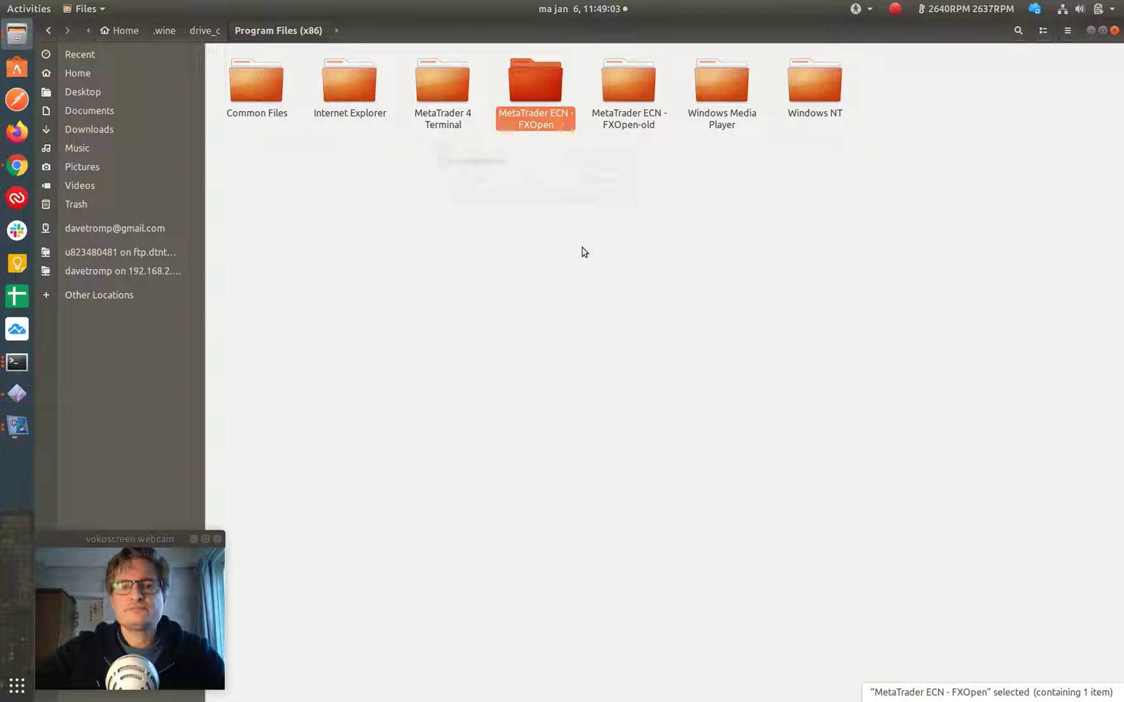
Rename MetaTrader ECN - FXOpen-old back to MetaTrader ECN - FXOpen
right_click(631, 125)
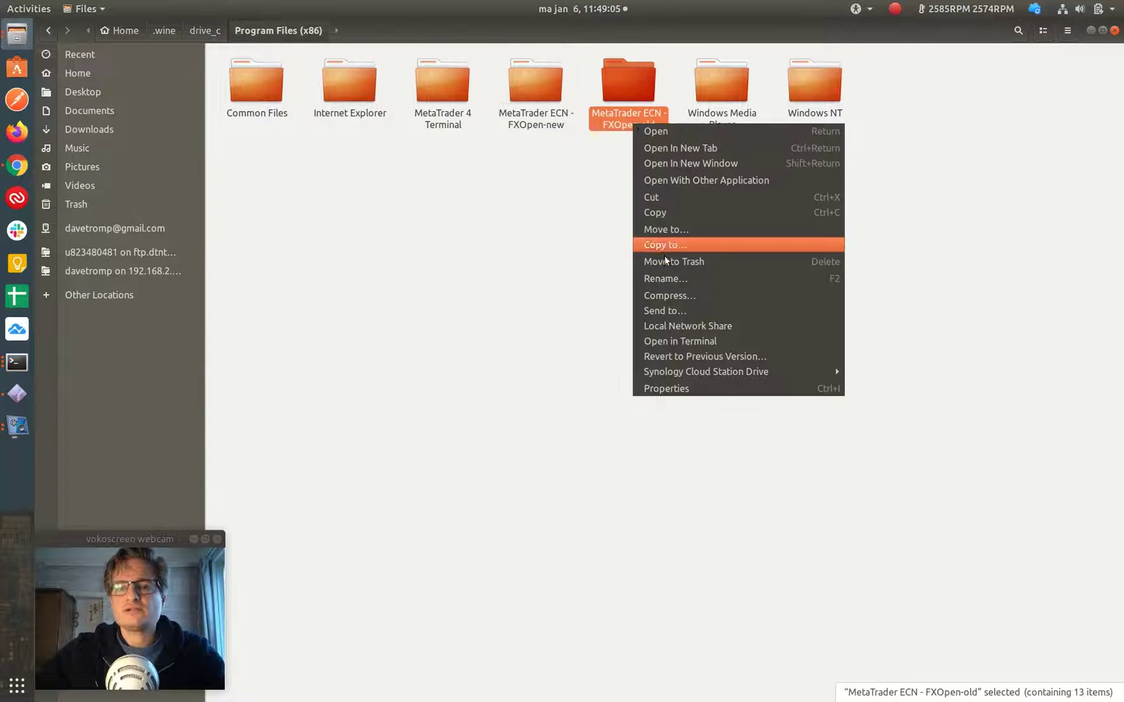
left_click(670, 284)
key("End")
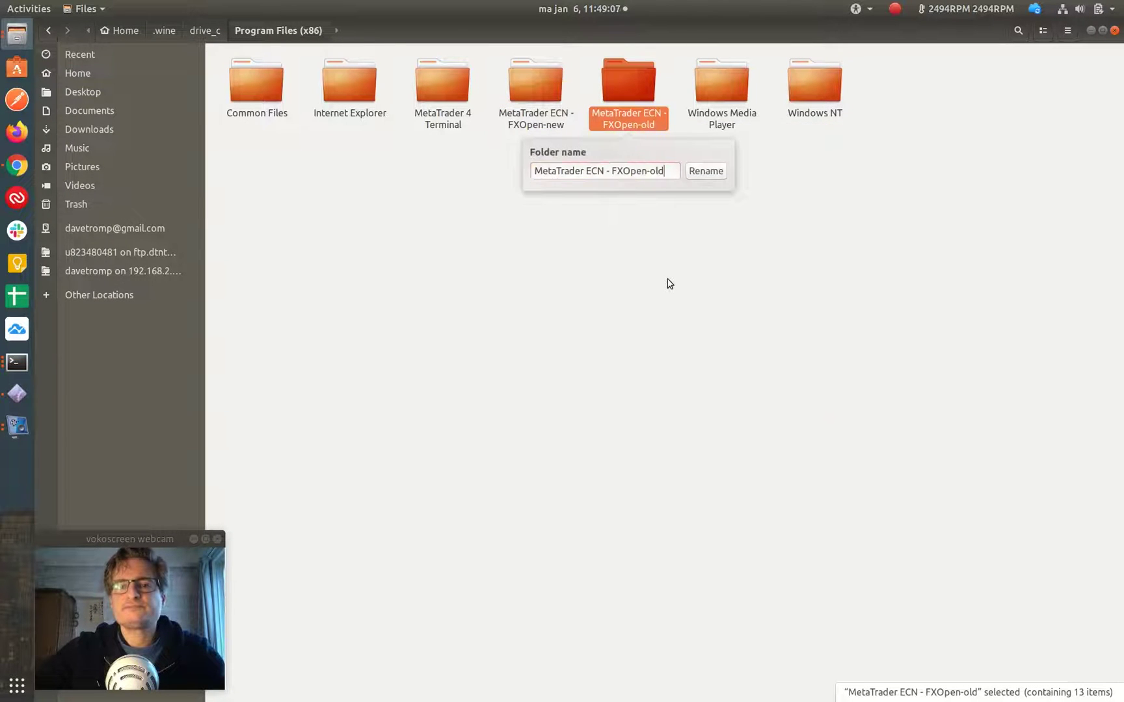
key("Return")
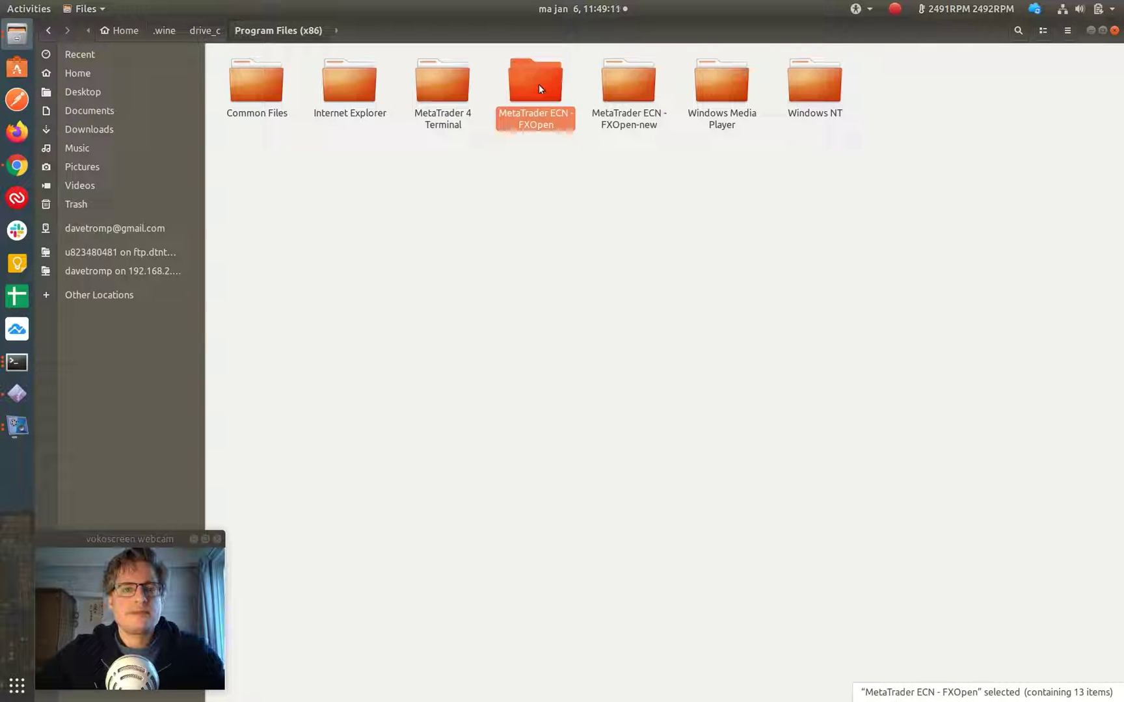
left_click(529, 163)
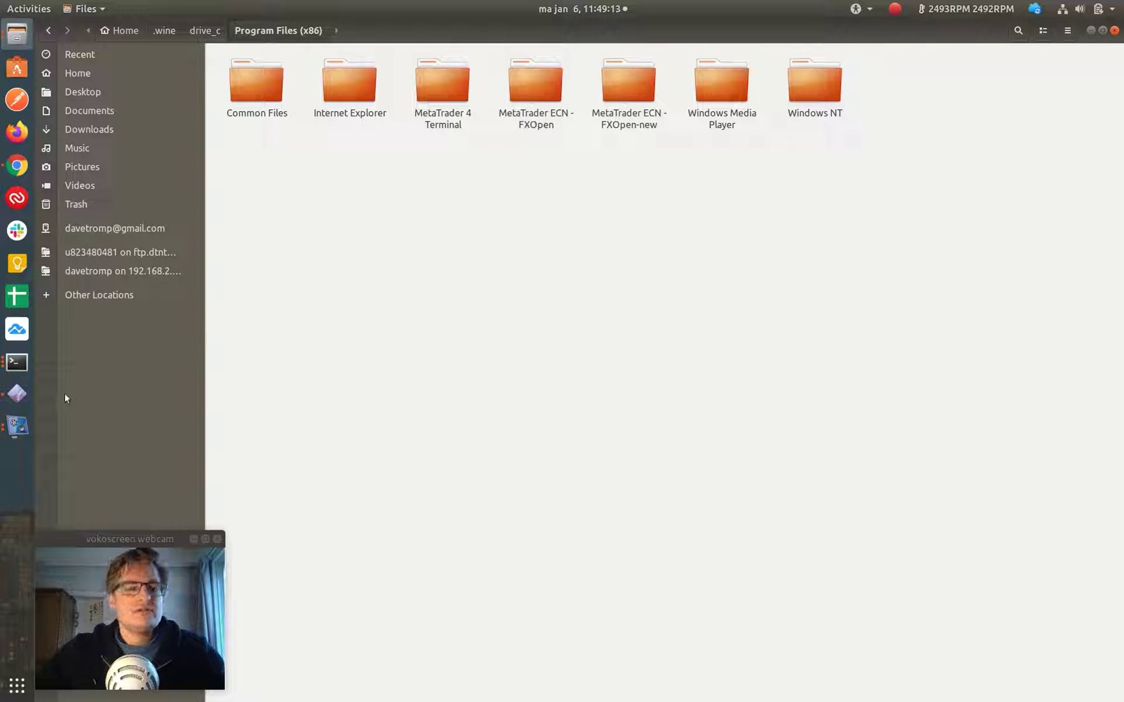
left_click(14, 399)
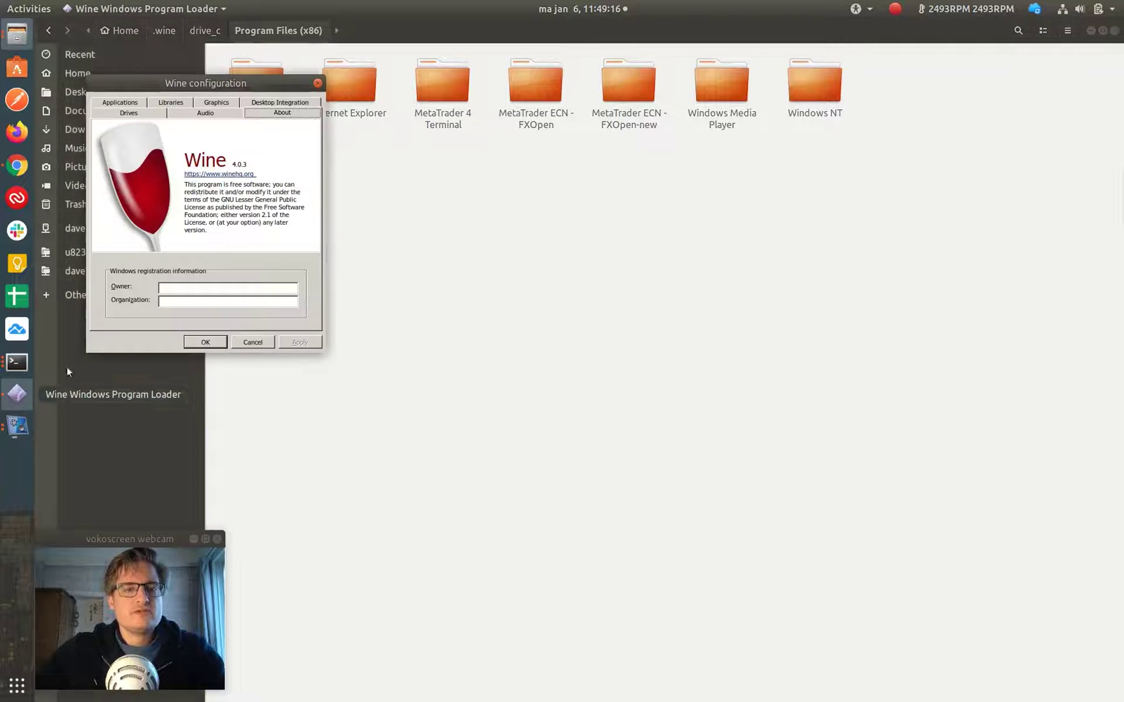
left_click(317, 84)
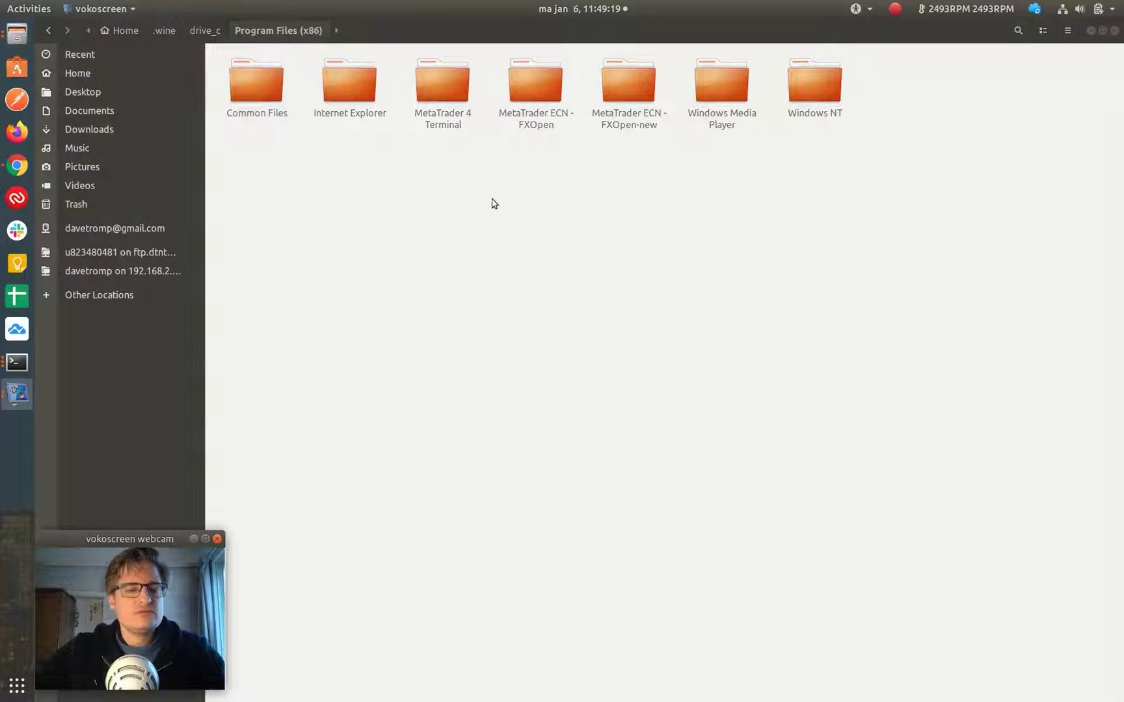
Open the MetaTrader ECN - FXOpen folder, launch terminal.exe and bring MetaTrader to the front
double_click(533, 87)
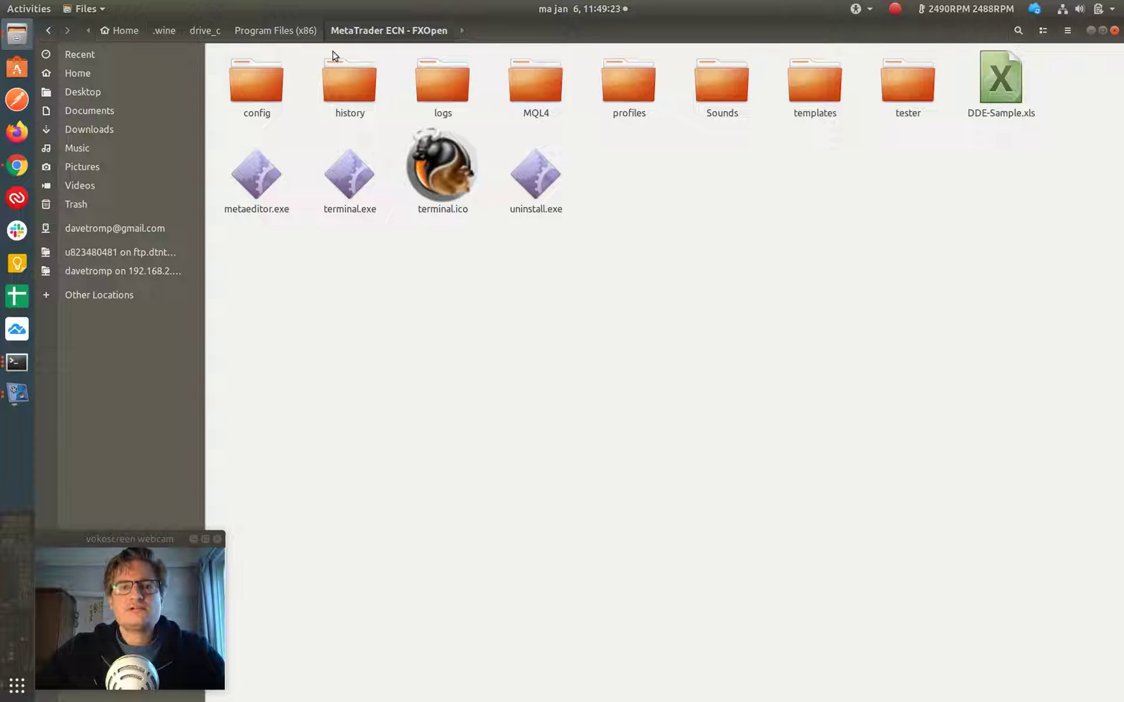
left_click(350, 186)
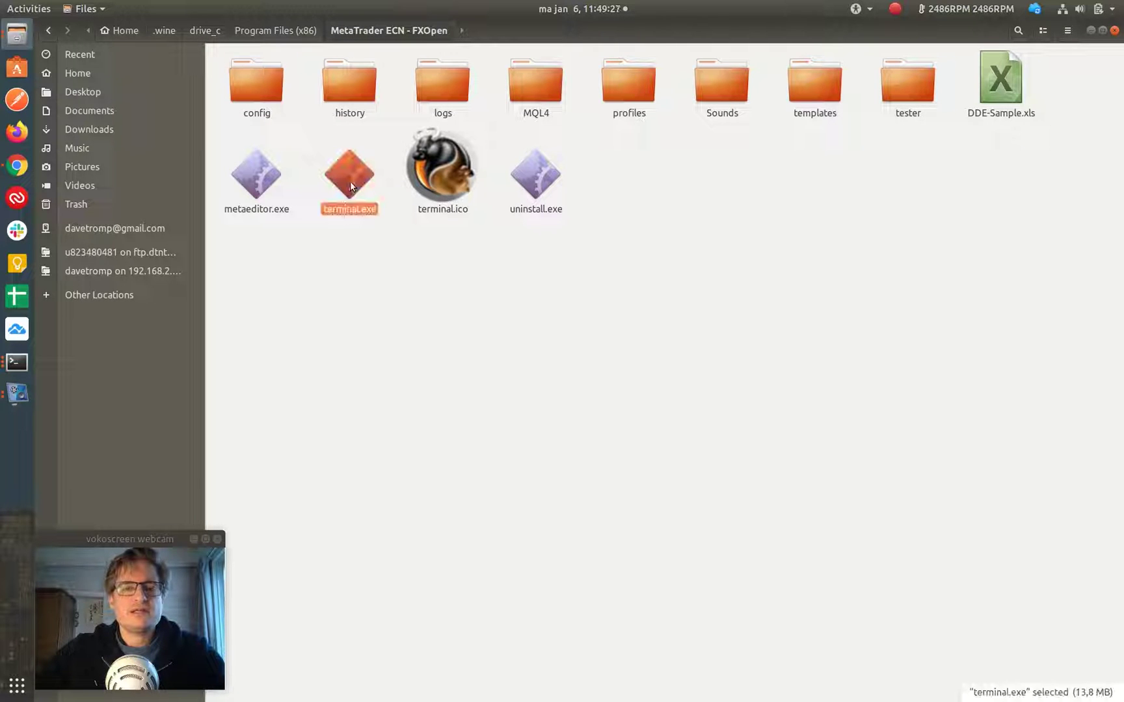
double_click(351, 182)
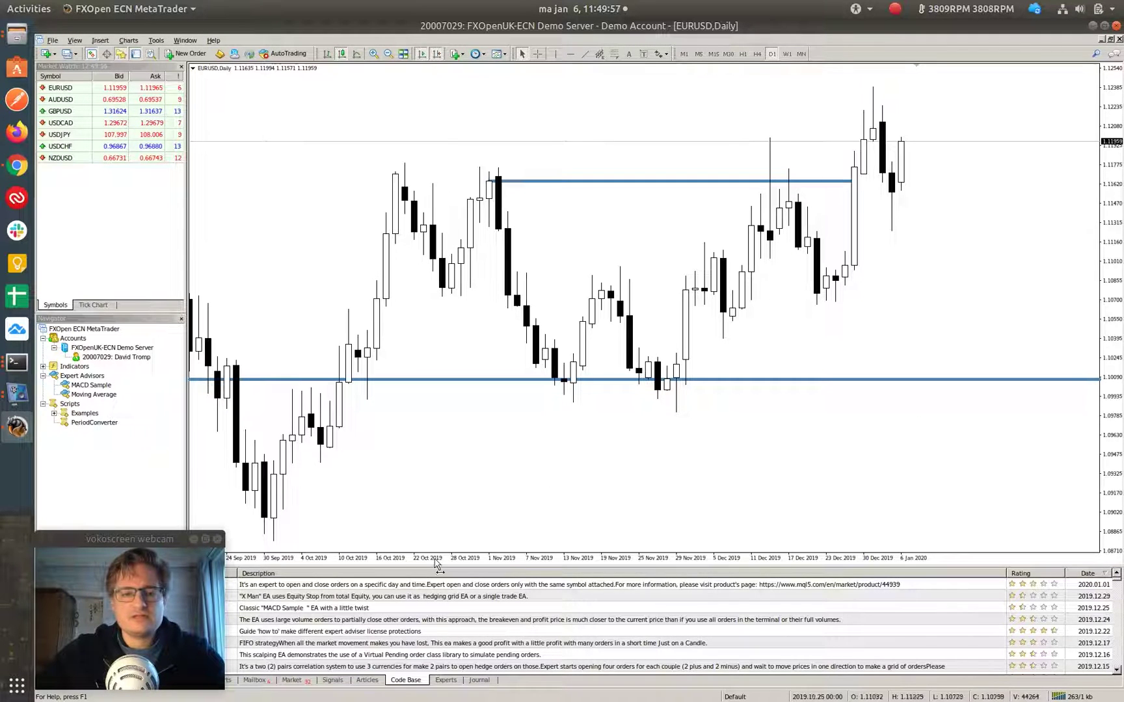
left_click_drag(155, 540, 641, 398)
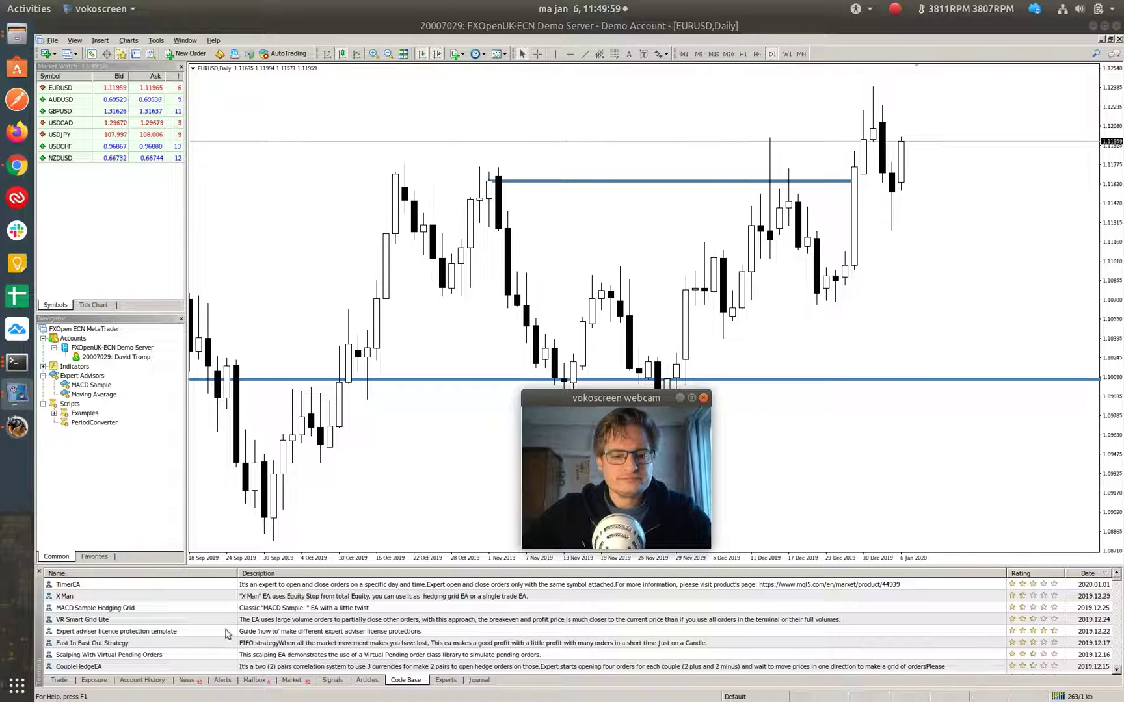
left_click(291, 686)
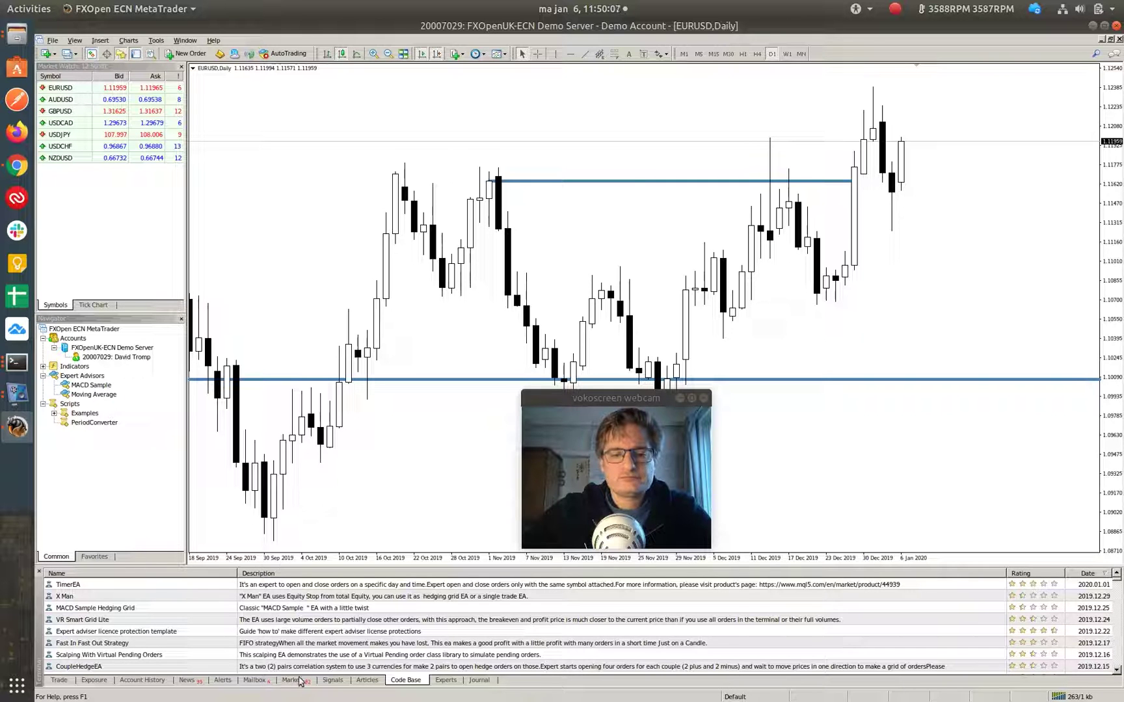
Show the Market tab in the Terminal panel and enlarge it to list top experts and indicators
left_click(299, 680)
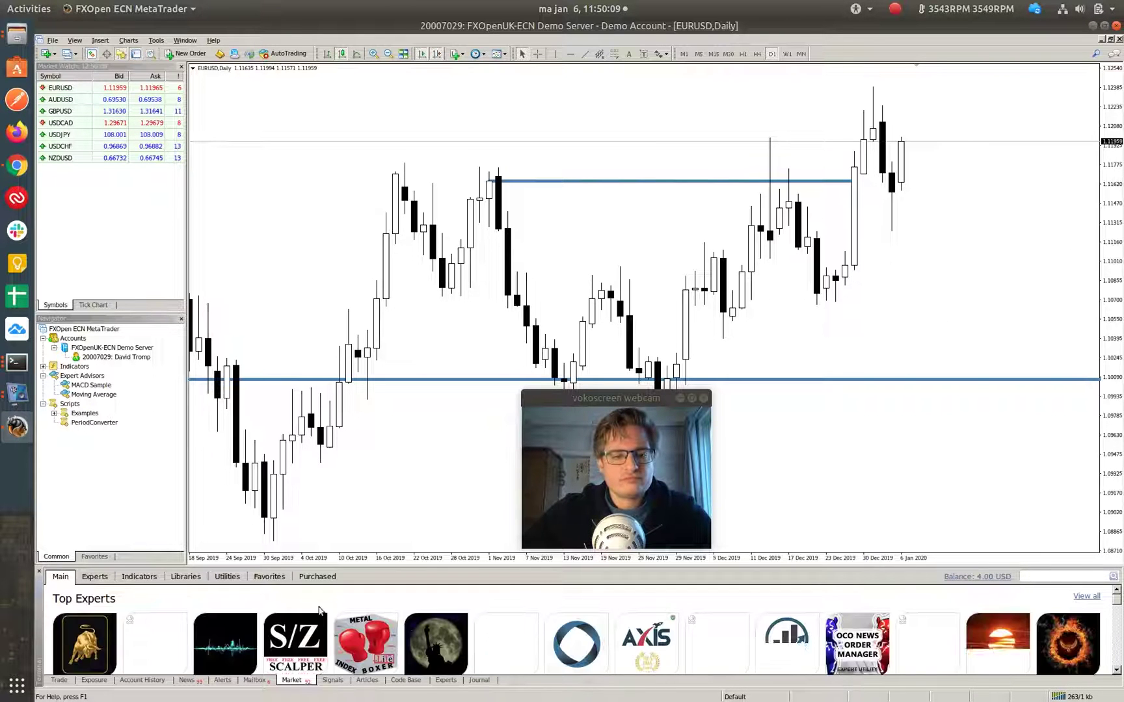
left_click_drag(781, 567, 798, 382)
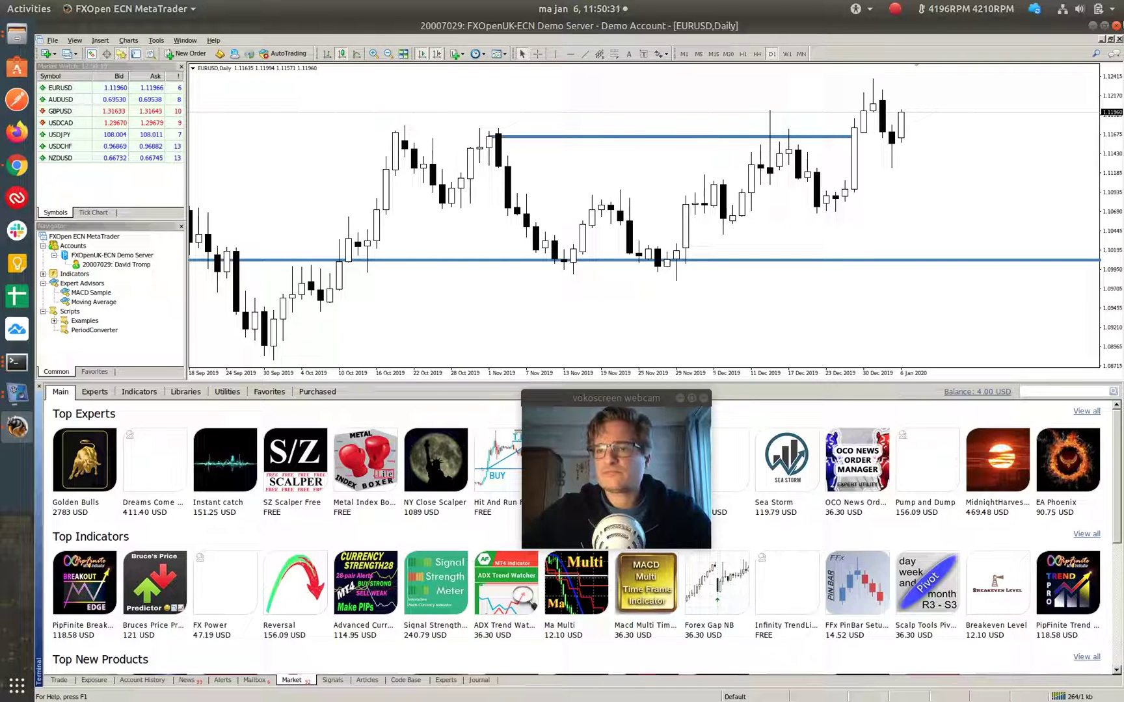
left_click_drag(632, 399, 148, 552)
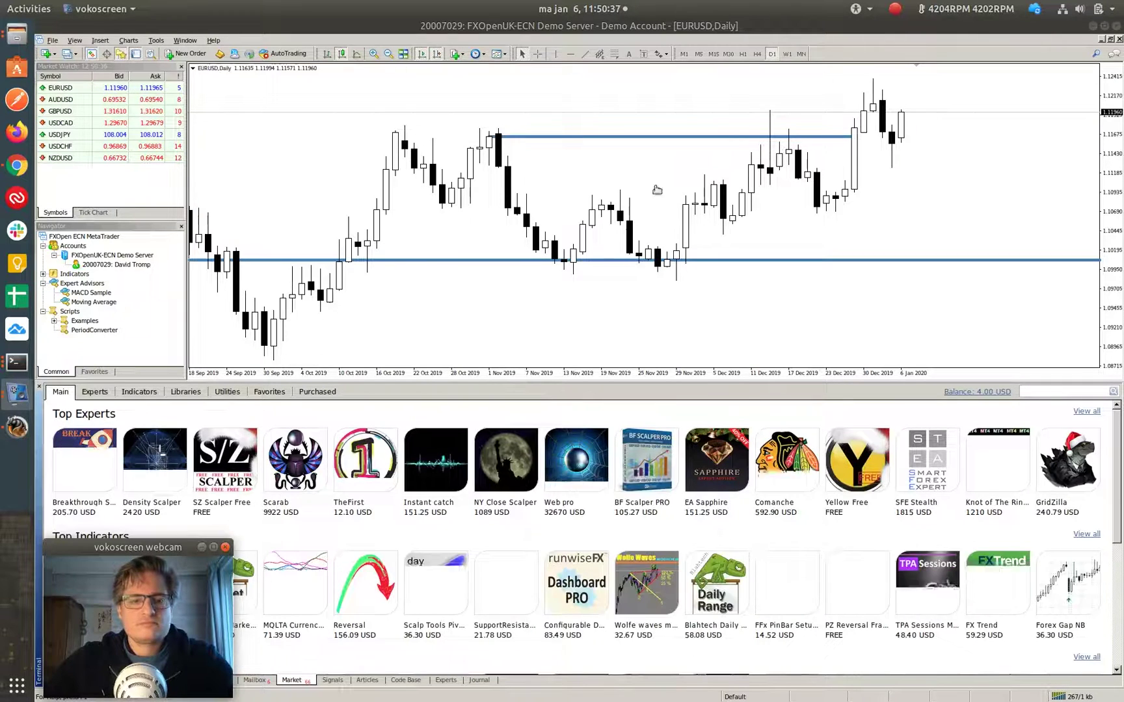
left_click(895, 9)
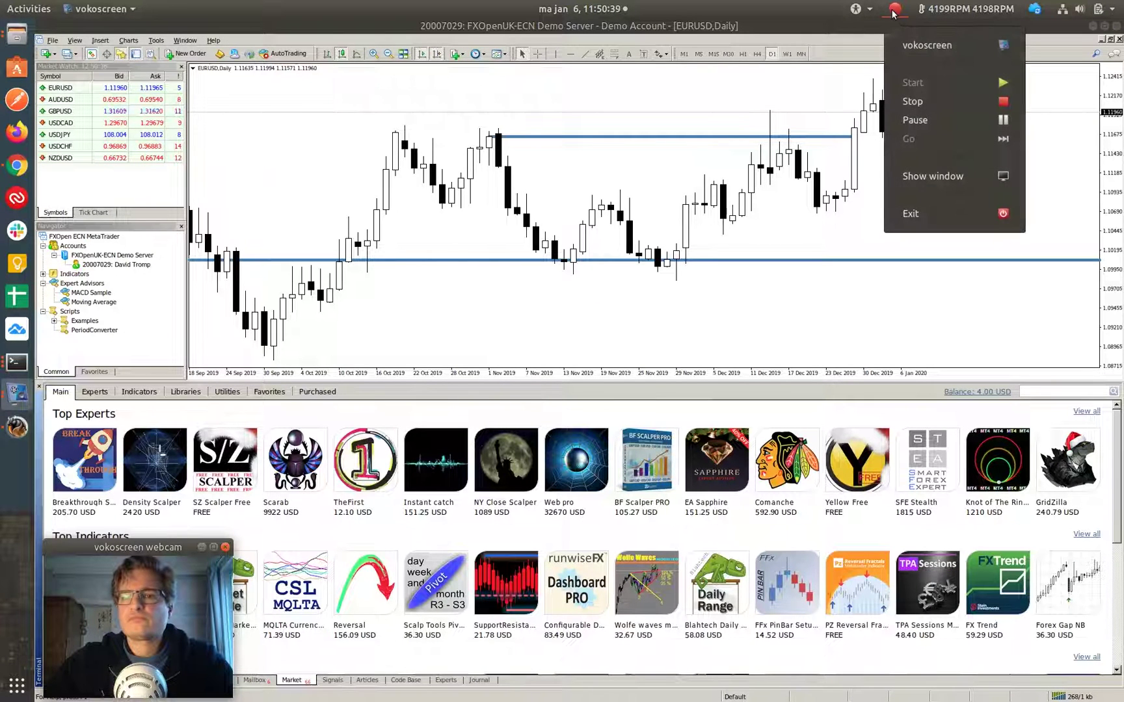
left_click(942, 119)
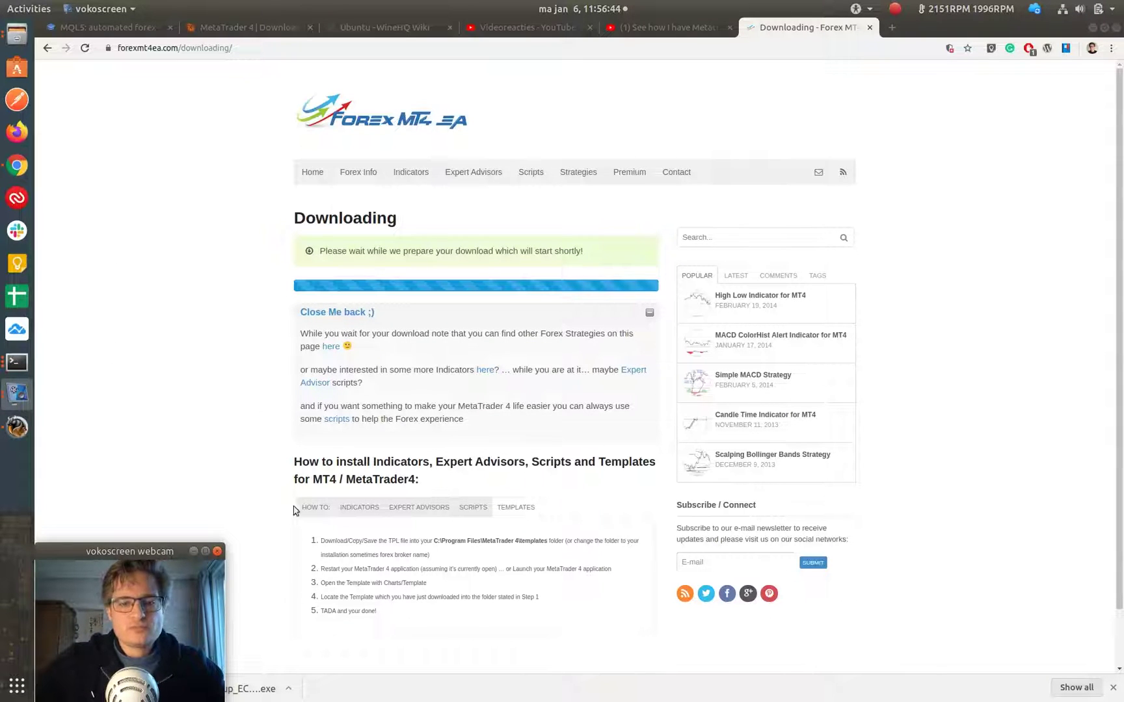
Wait for the Ichimoku alert .mq4 download to finish and open its downloads-bar menu
left_click_drag(125, 556, 557, 573)
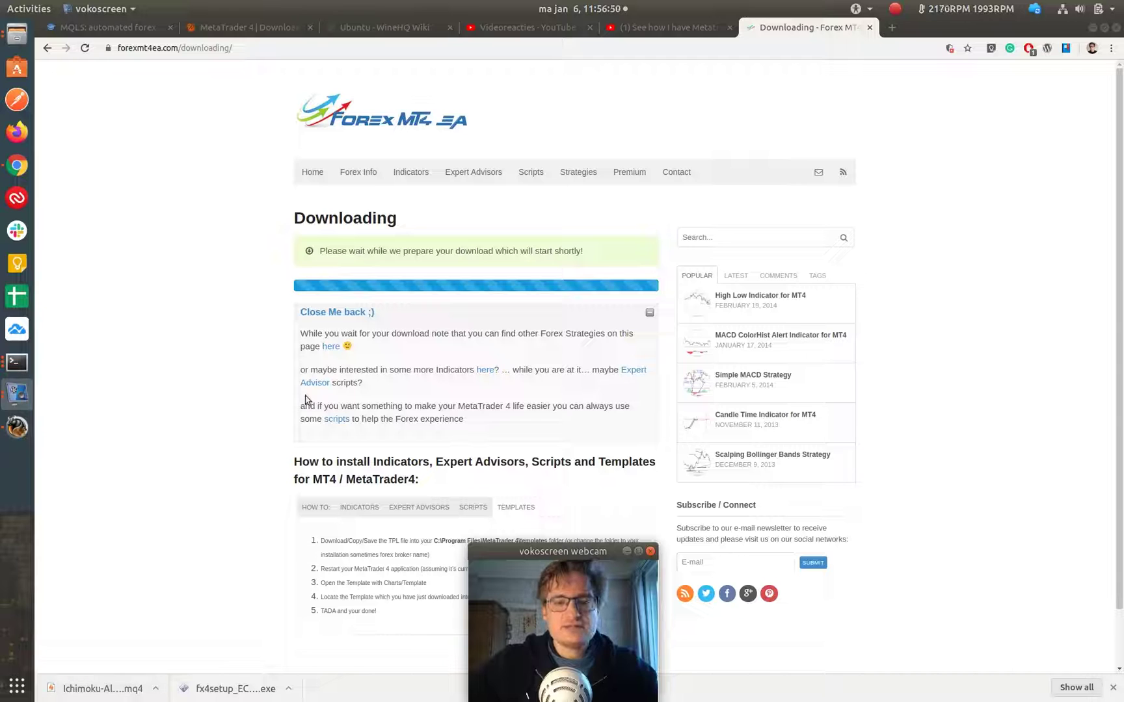
left_click_drag(578, 551, 574, 540)
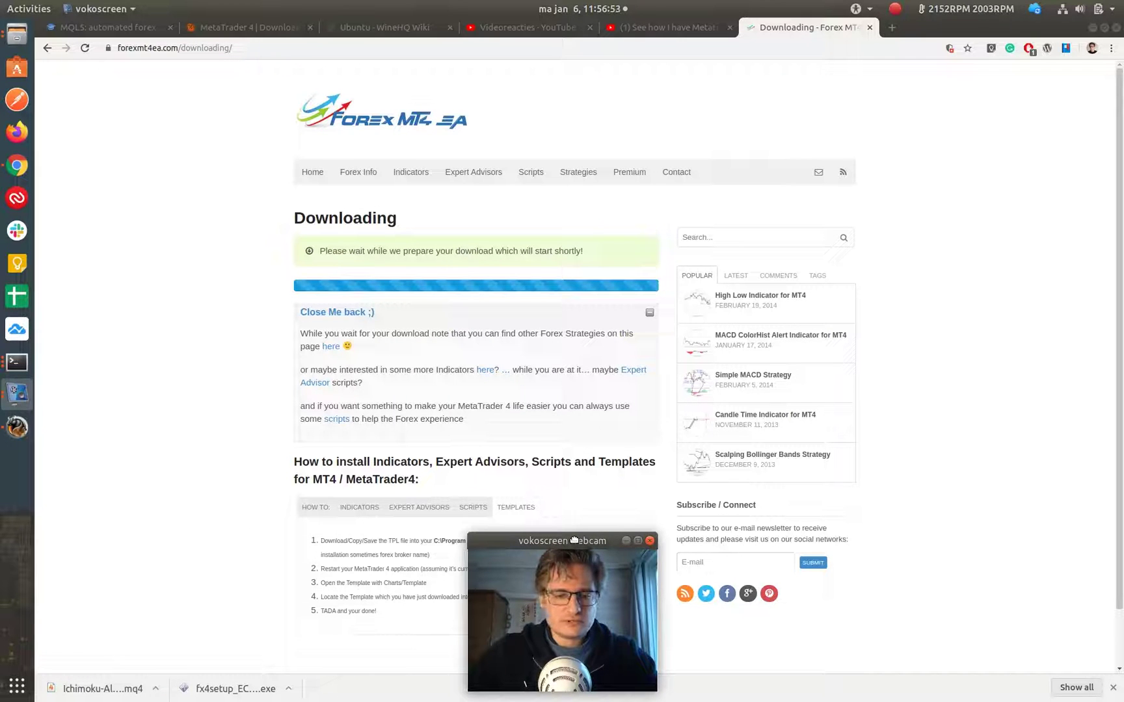
left_click(156, 689)
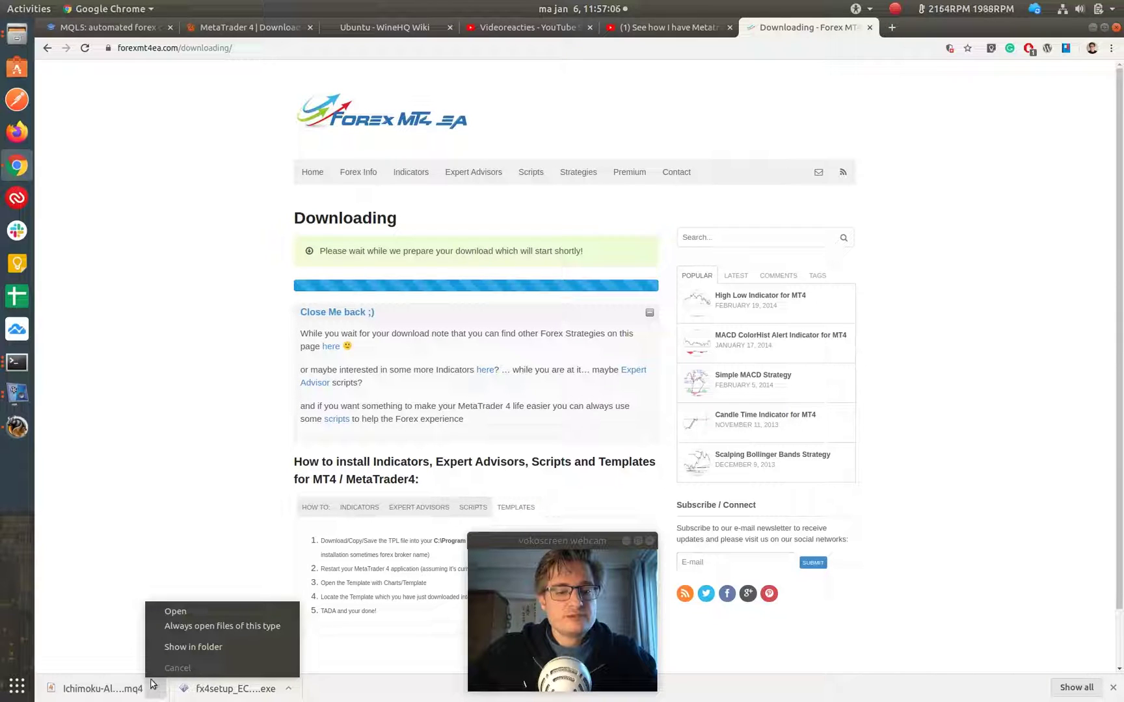
Copy the downloaded Ichimoku-Alert-v4.mq4 file from its folder
left_click(193, 645)
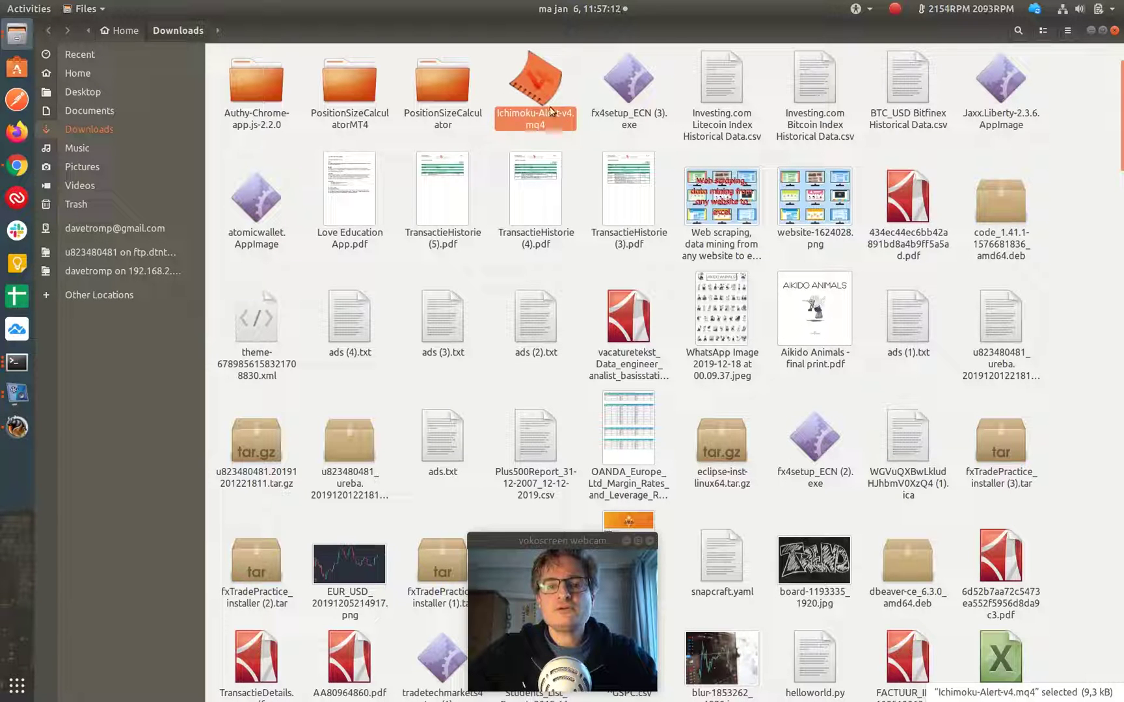
right_click(536, 79)
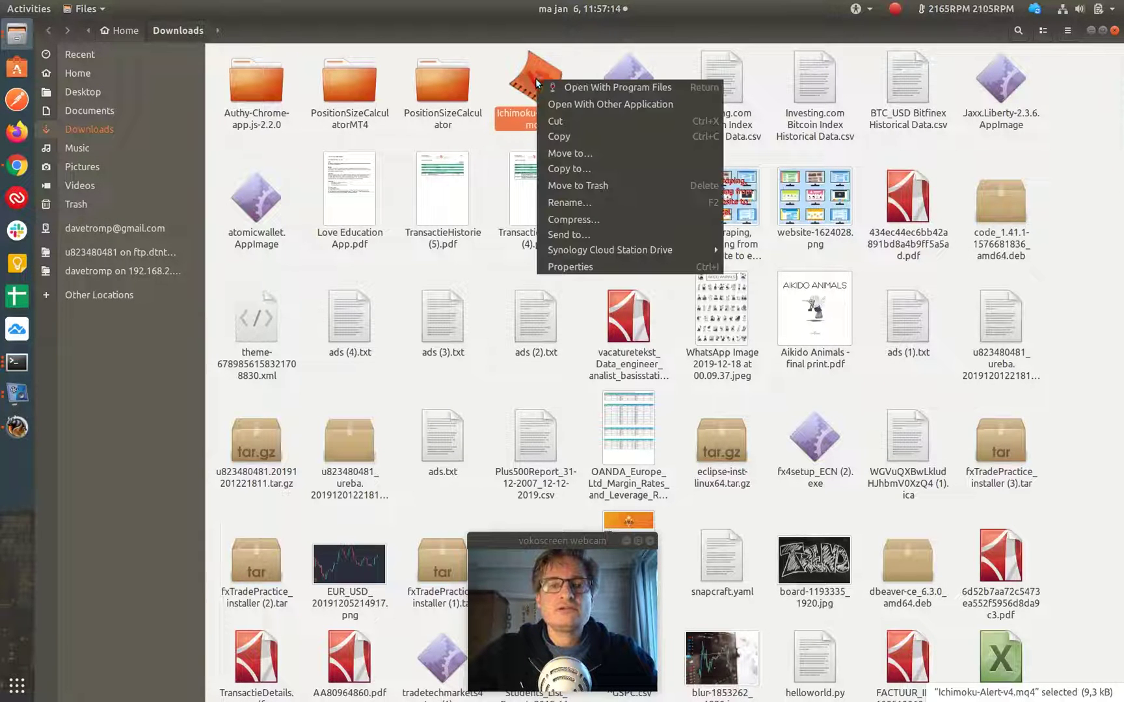
left_click(566, 137)
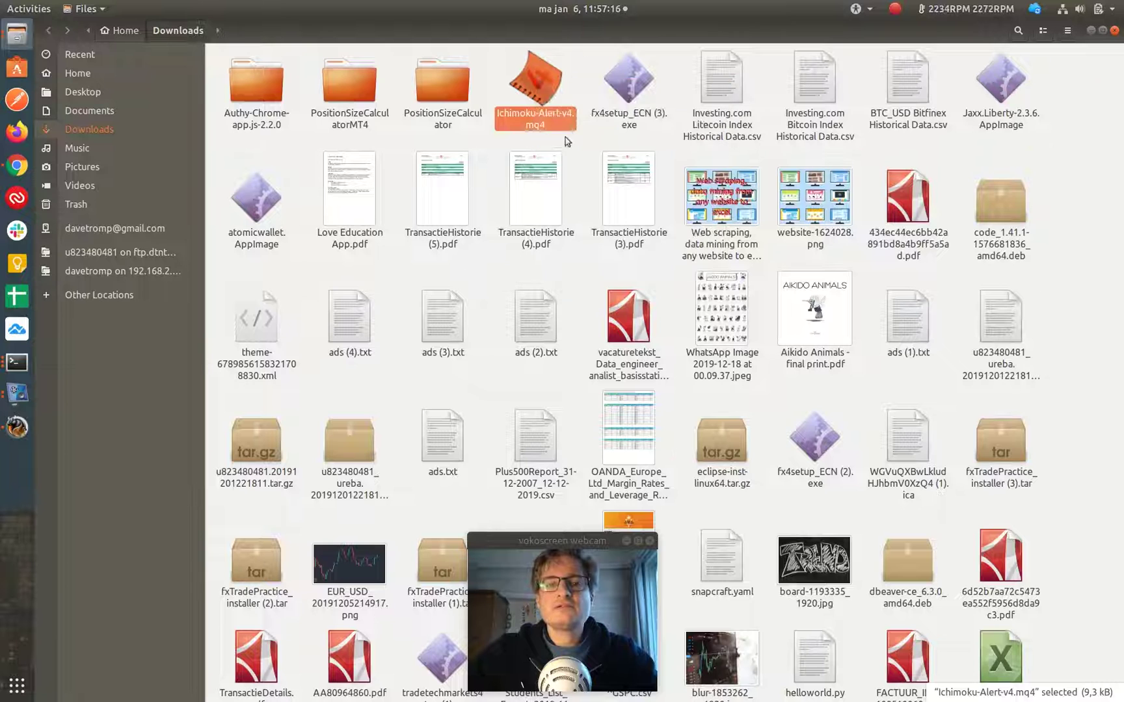
Open the Home folder and reveal hidden folders such as .wine
left_click(73, 77)
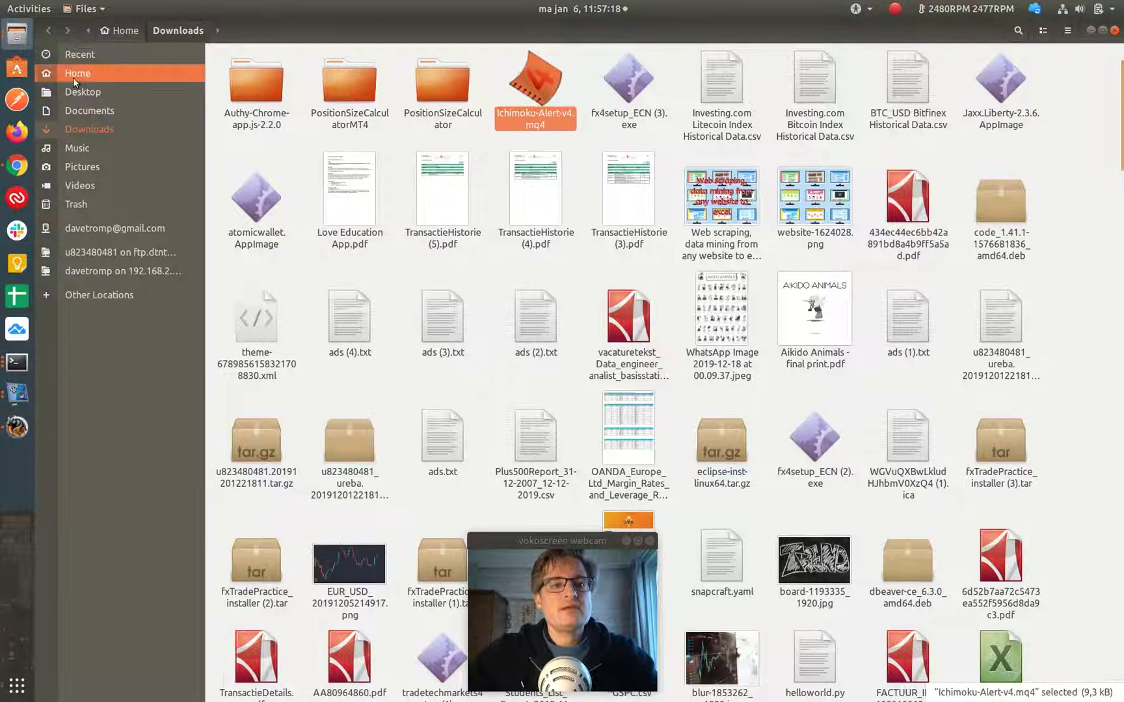
left_click(649, 227)
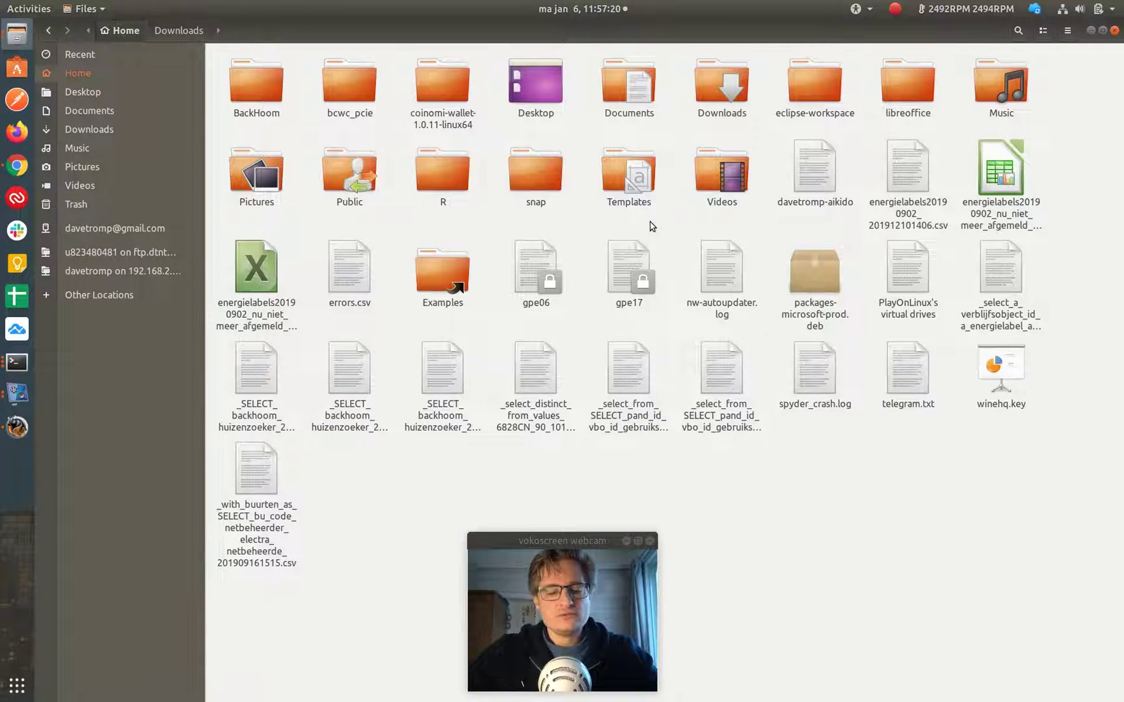
key("ctrl+h")
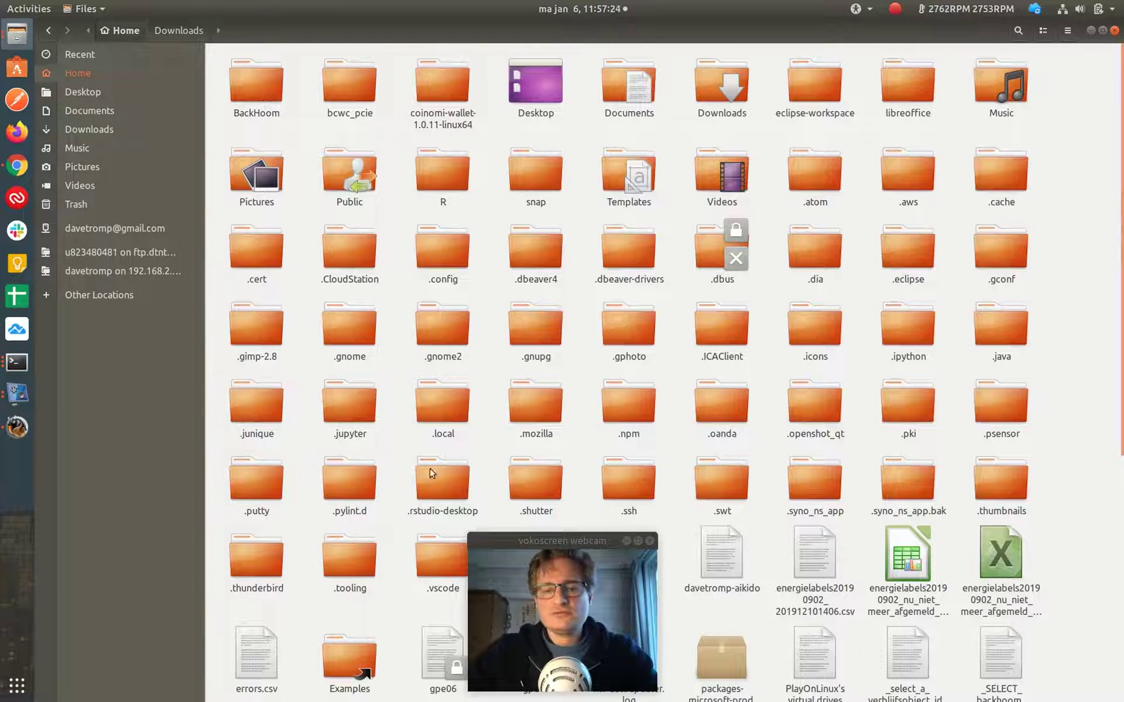
left_click_drag(569, 541, 569, 590)
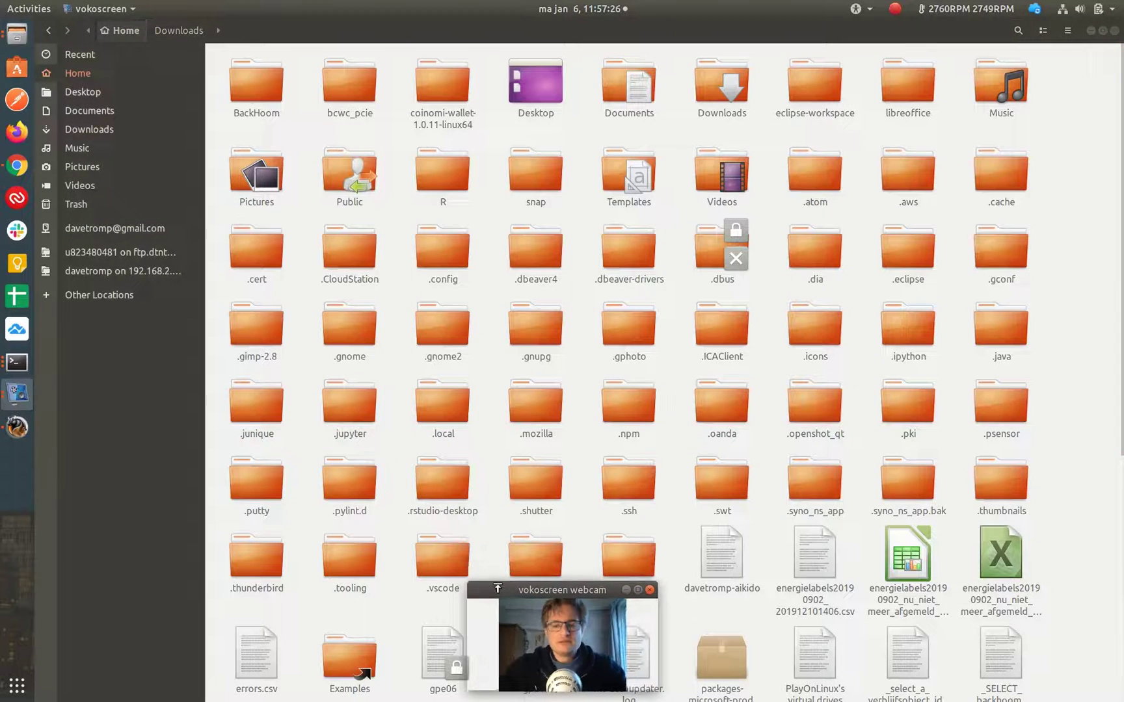
left_click_drag(497, 587, 172, 552)
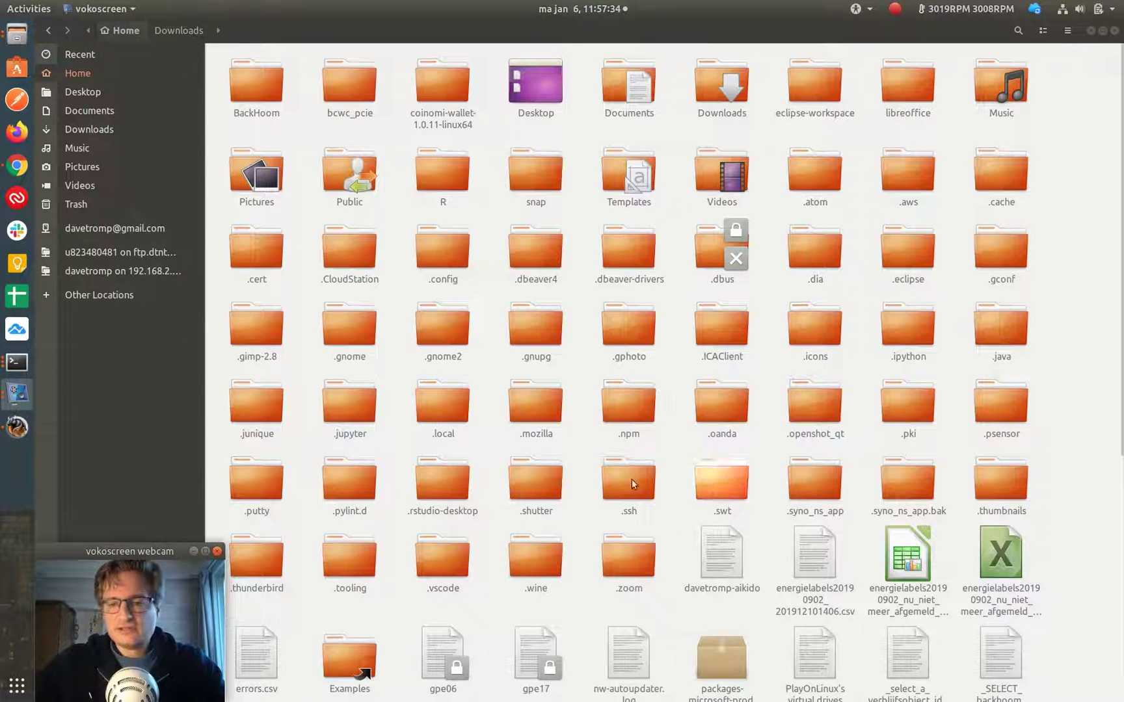
Navigate .wine > drive_c > Program Files (x86) > MetaTrader ECN - FXOpen > MQL4 > Experts
double_click(544, 574)
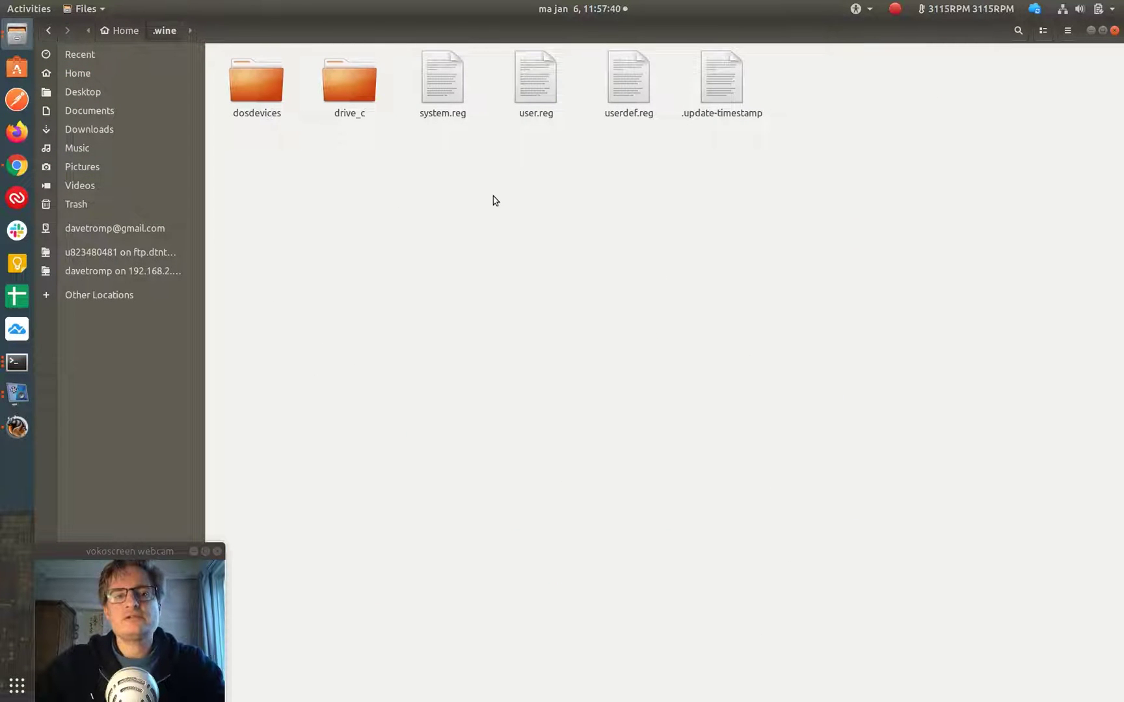
double_click(354, 96)
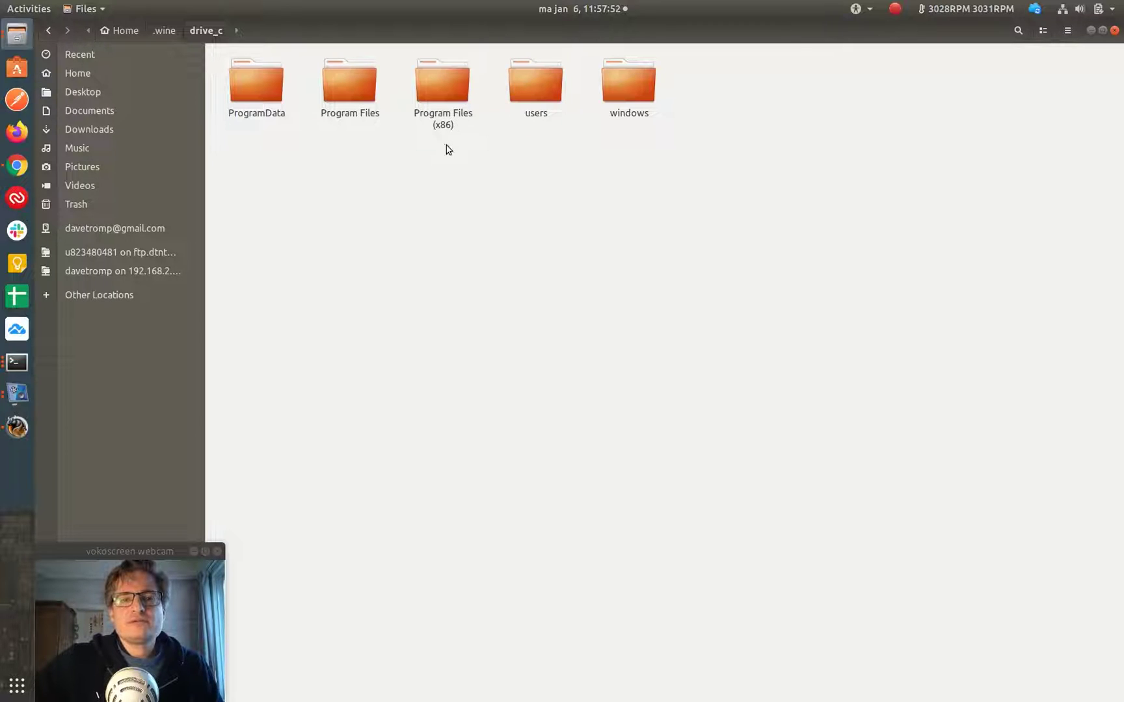
double_click(446, 97)
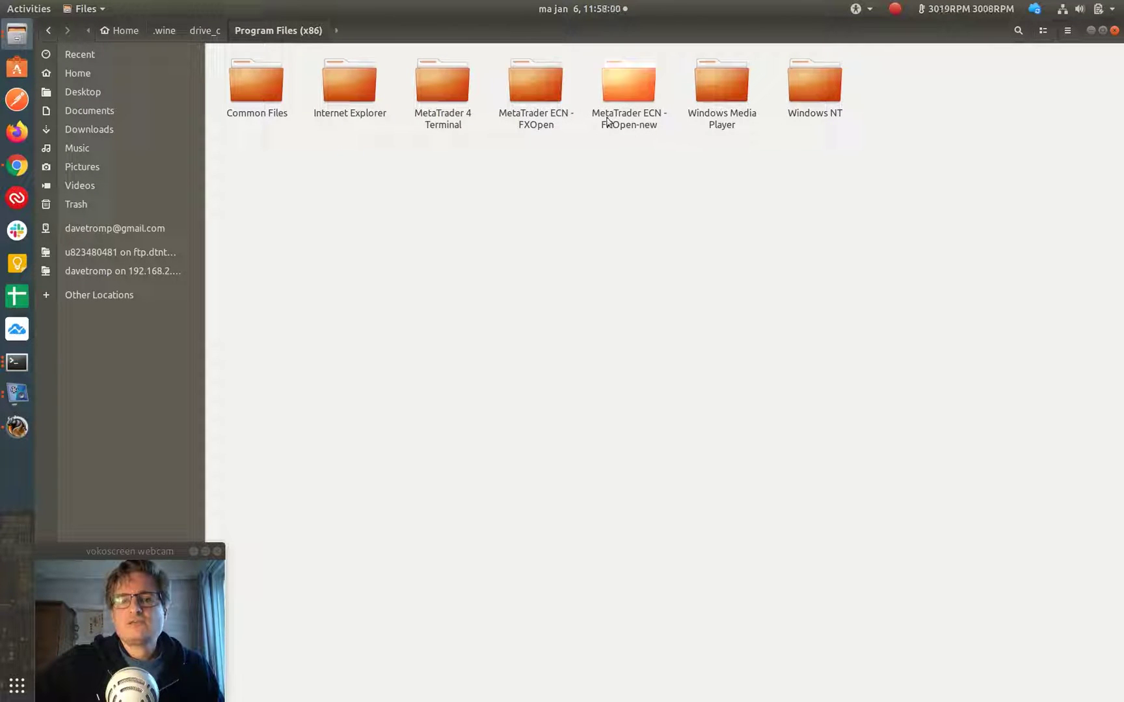
double_click(529, 86)
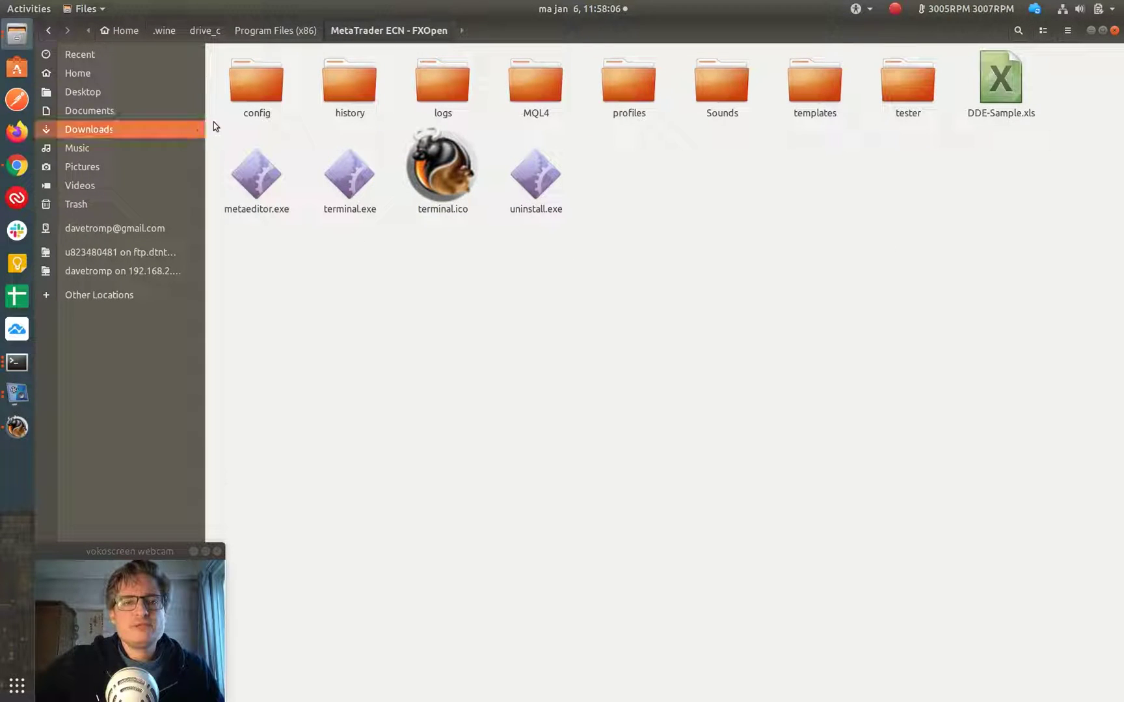
double_click(543, 88)
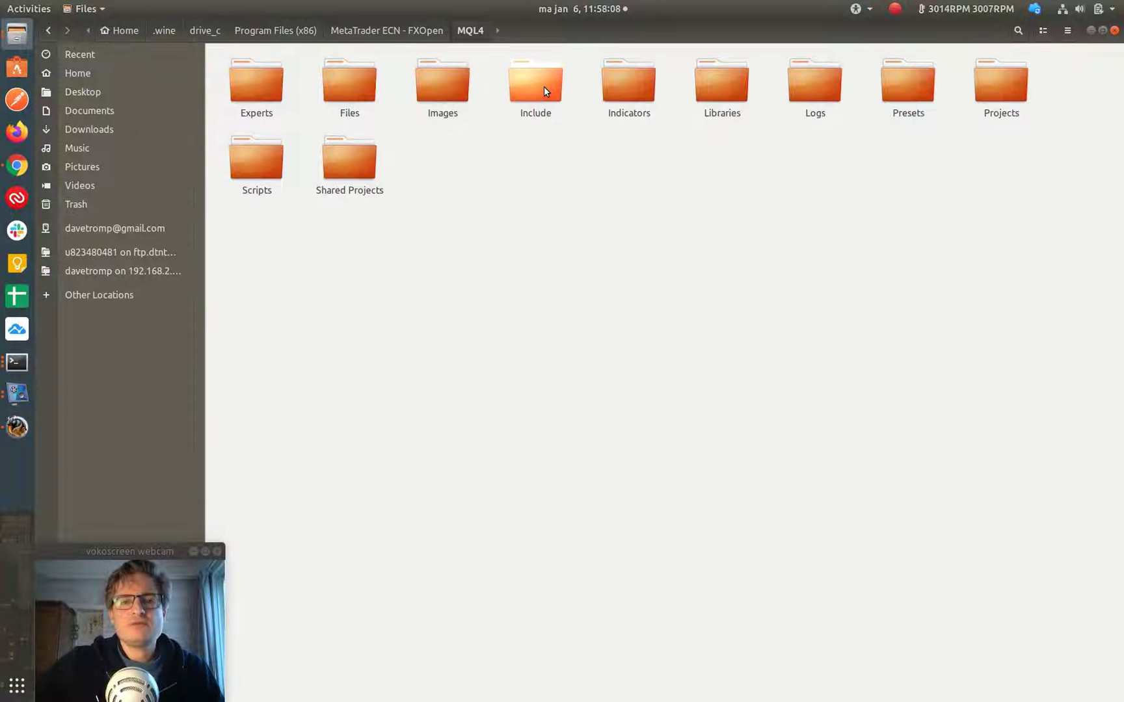
double_click(264, 82)
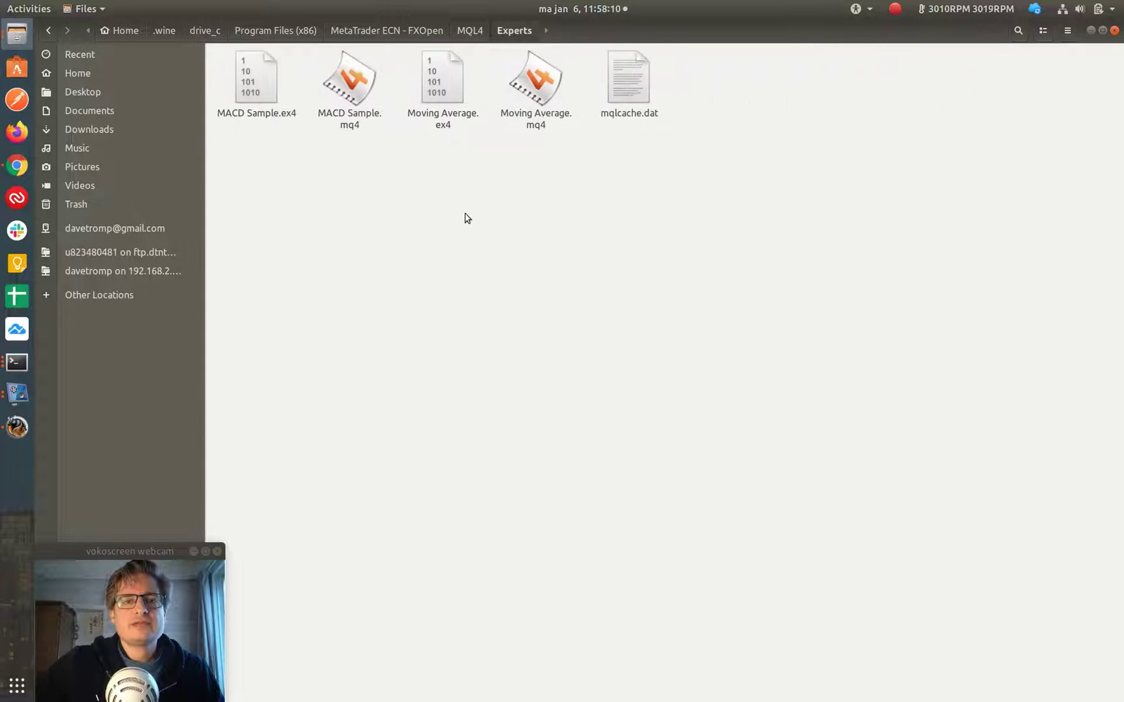
Paste Ichimoku-Alert-v4.mq4 into the Experts folder
right_click(508, 248)
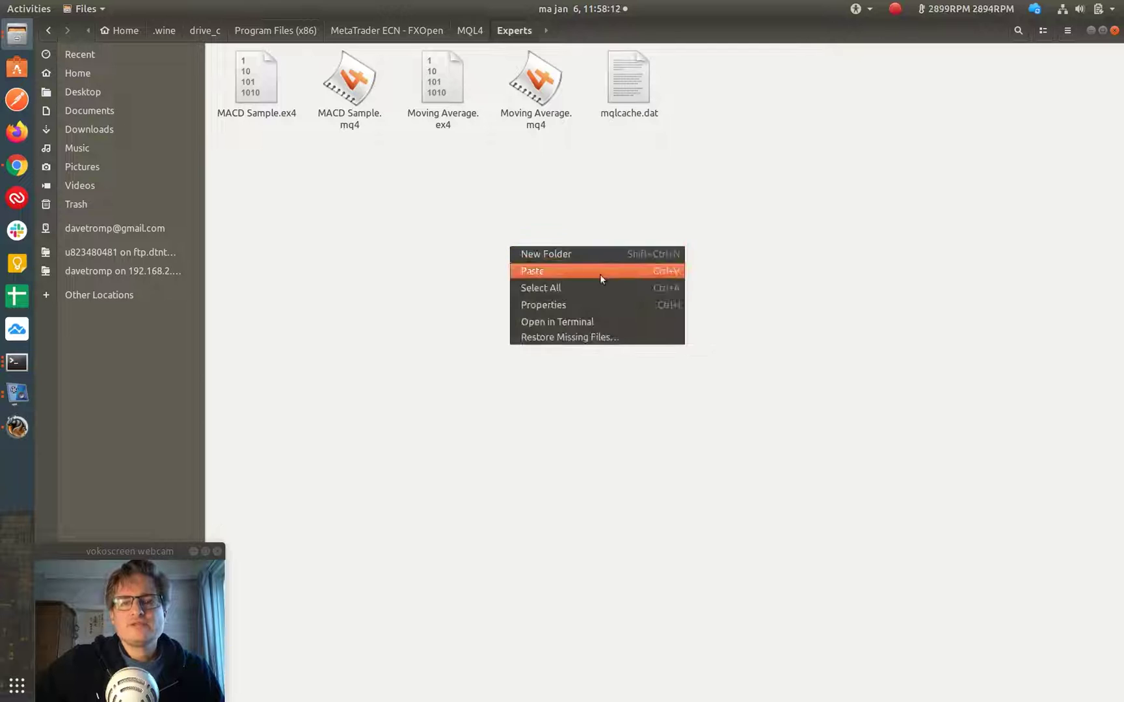
left_click(549, 273)
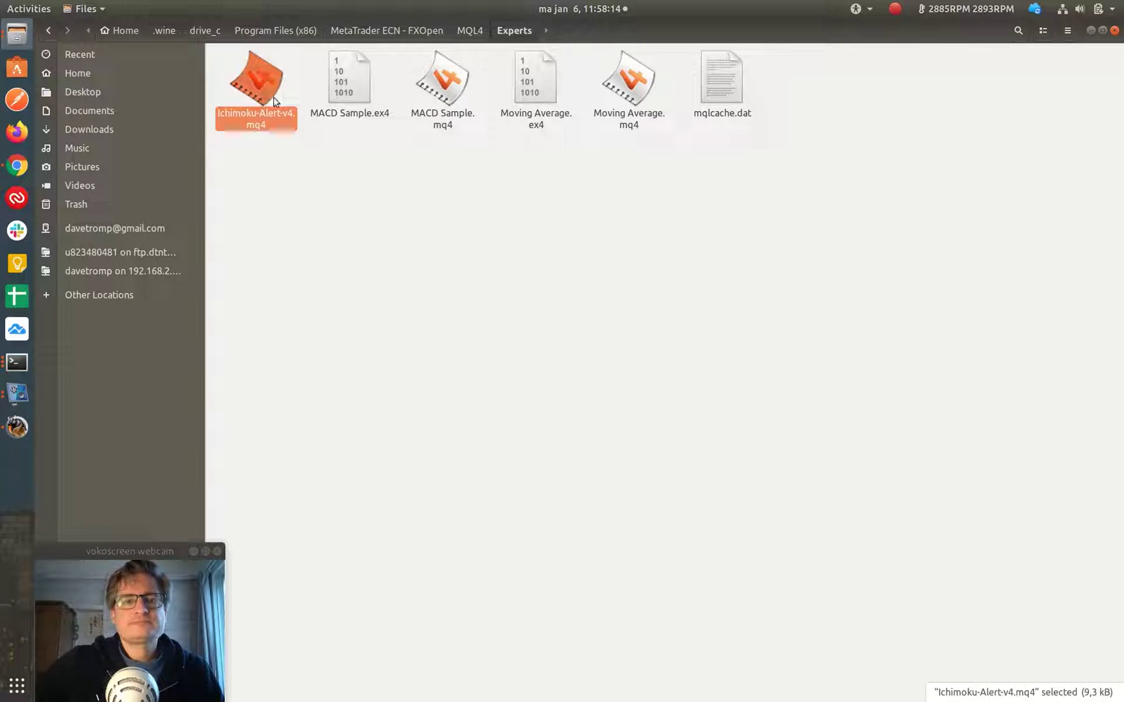
left_click(401, 191)
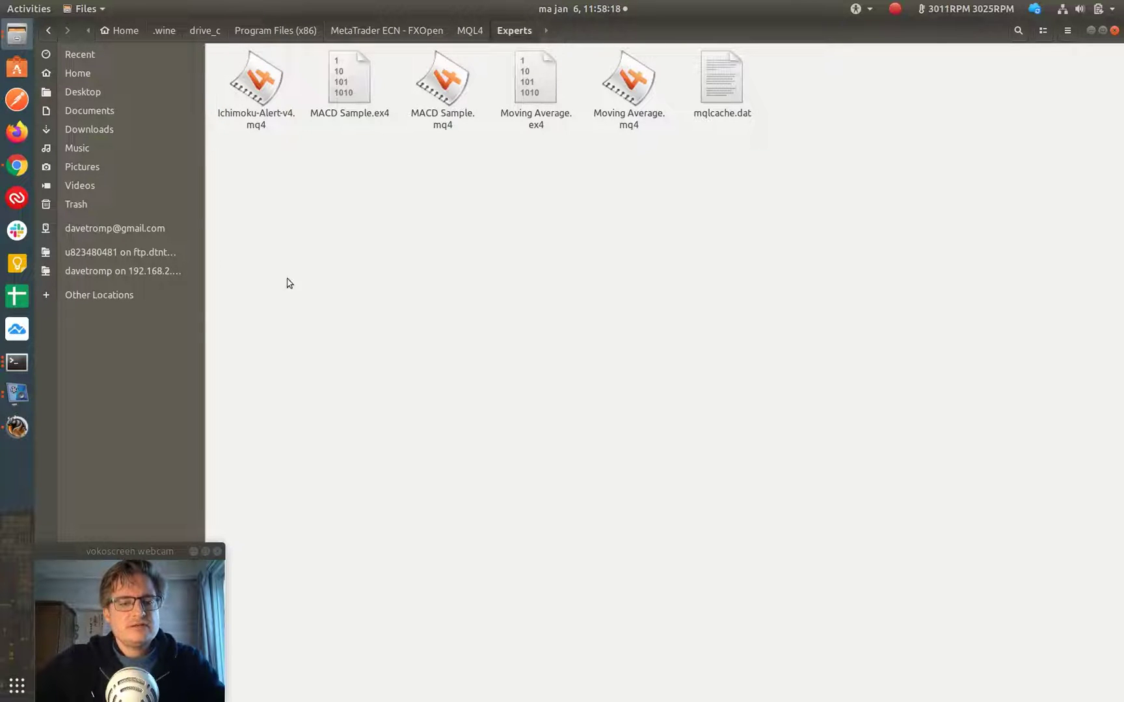
Quit the running FXOpen MetaTrader and relaunch terminal.exe from the MetaTrader ECN - FXOpen folder
right_click(18, 435)
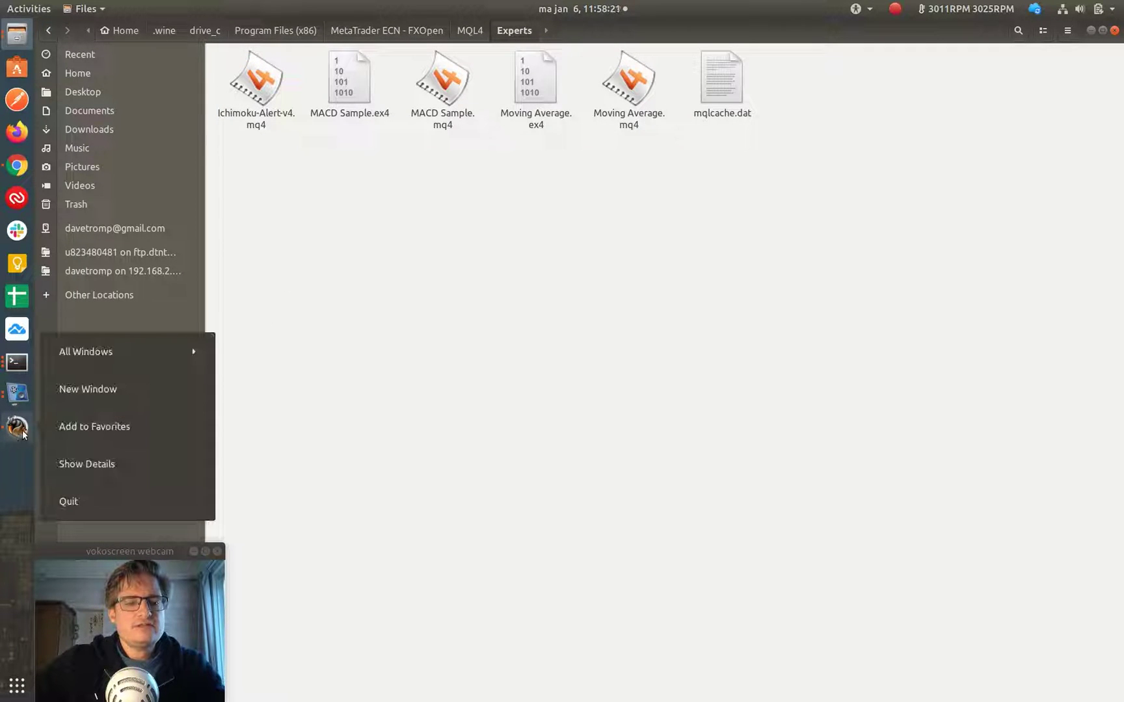
left_click(70, 500)
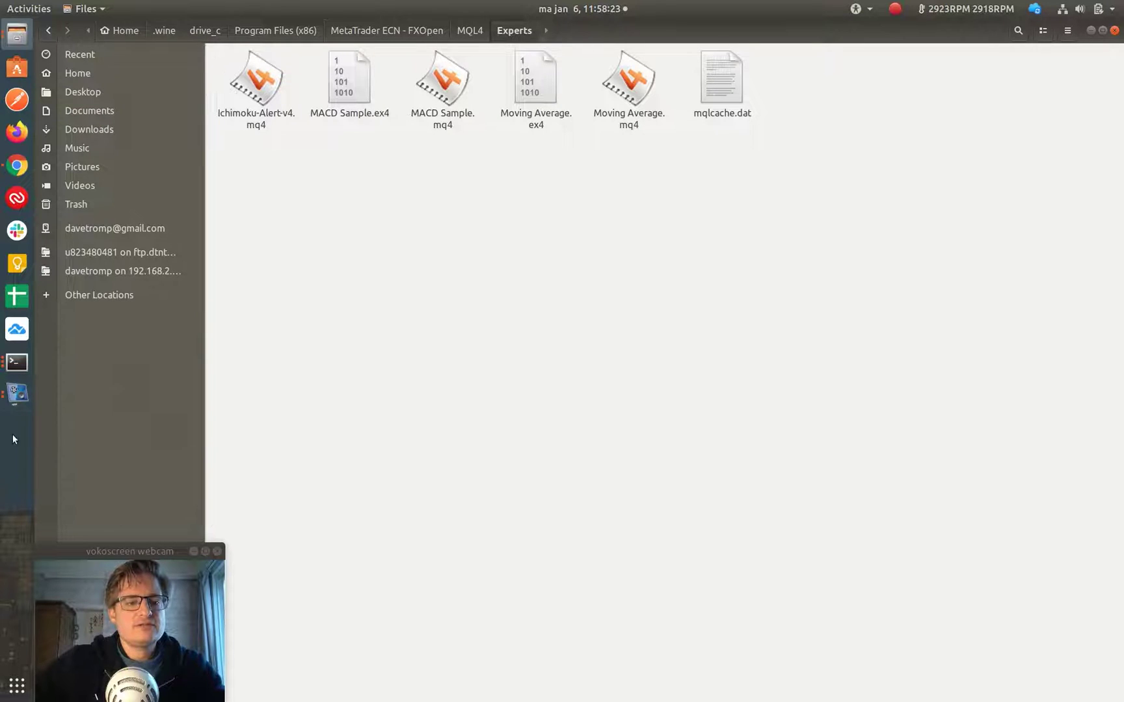
left_click(268, 35)
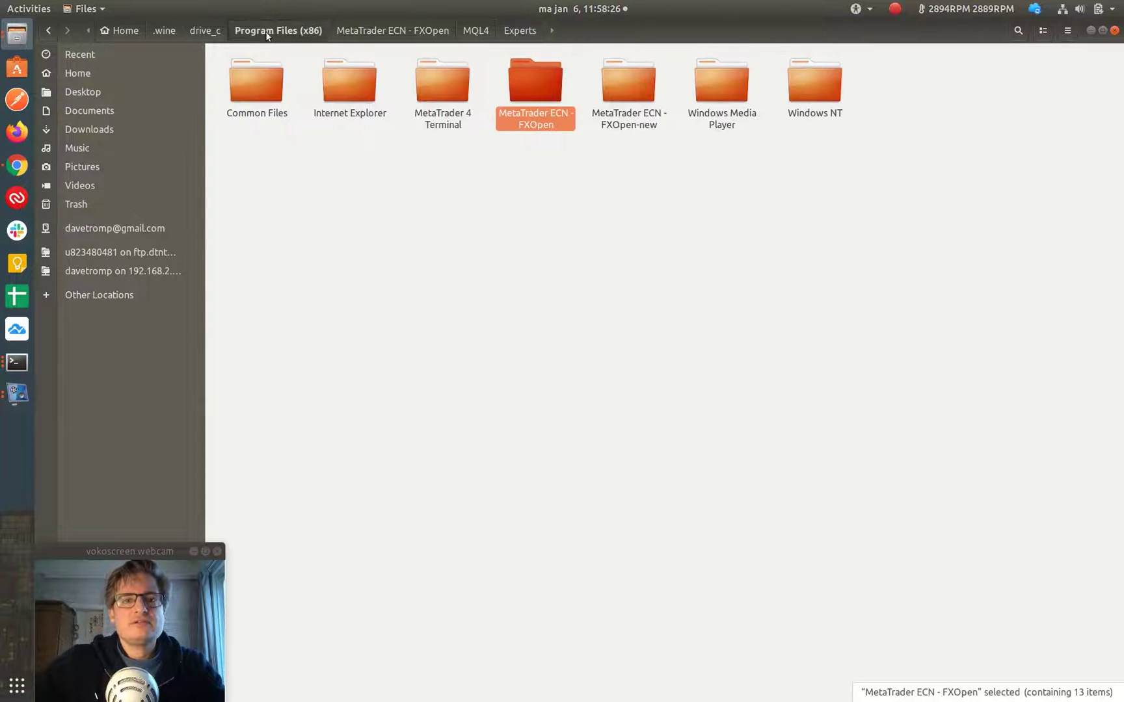
left_click(345, 36)
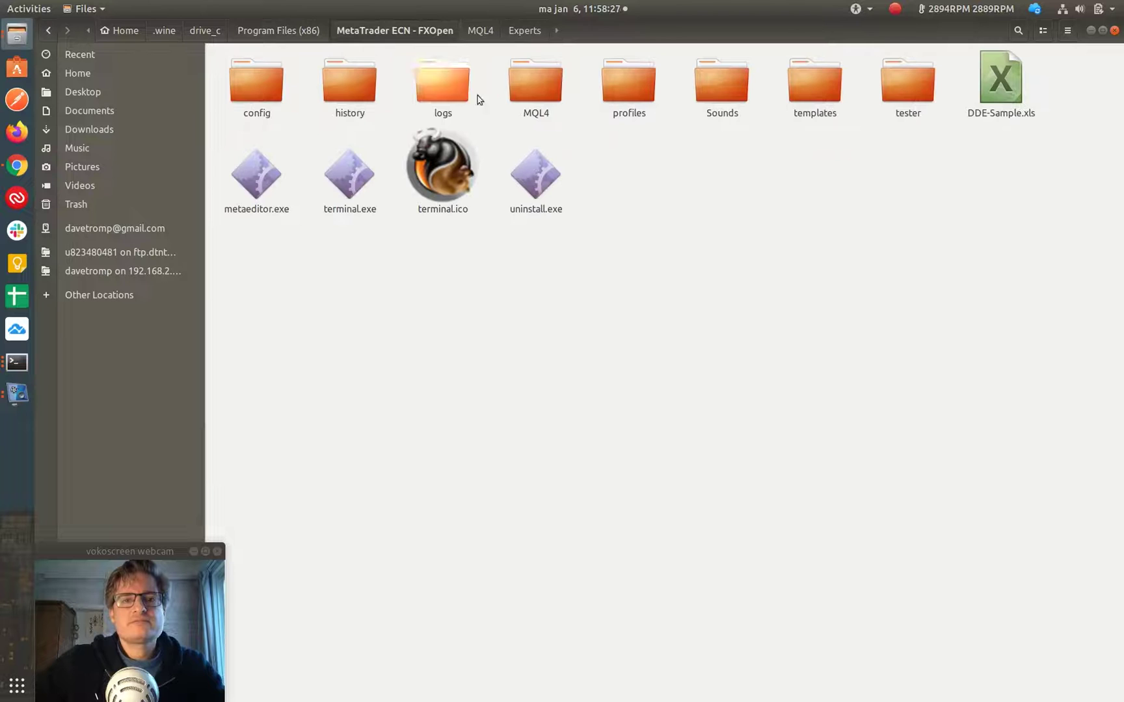
double_click(354, 181)
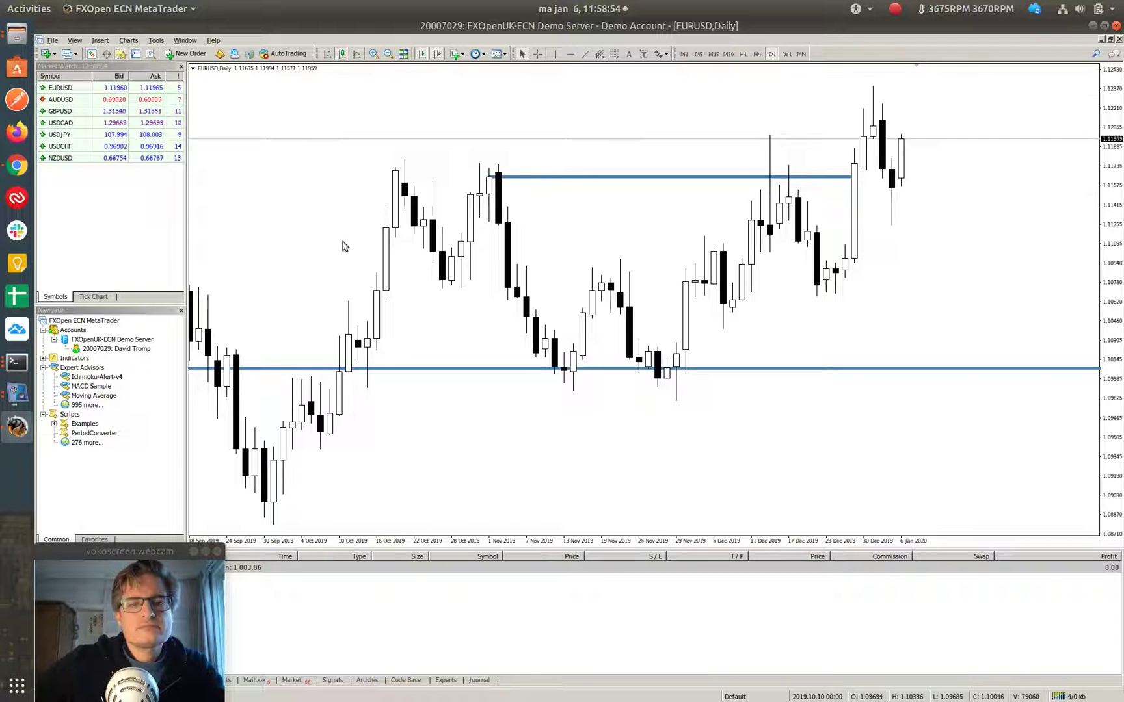
Bring up the Ichimoku-Alert-v4 context menu under Expert Advisors in the Navigator, dismissing and reopening it once
right_click(108, 378)
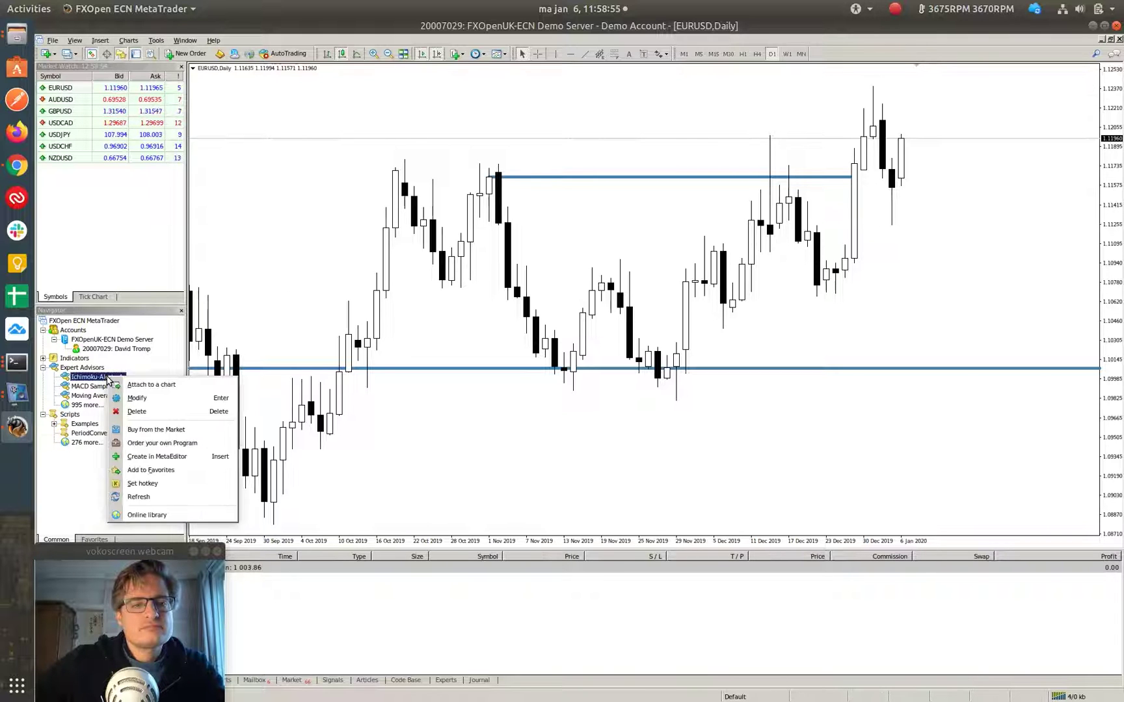
left_click(165, 388)
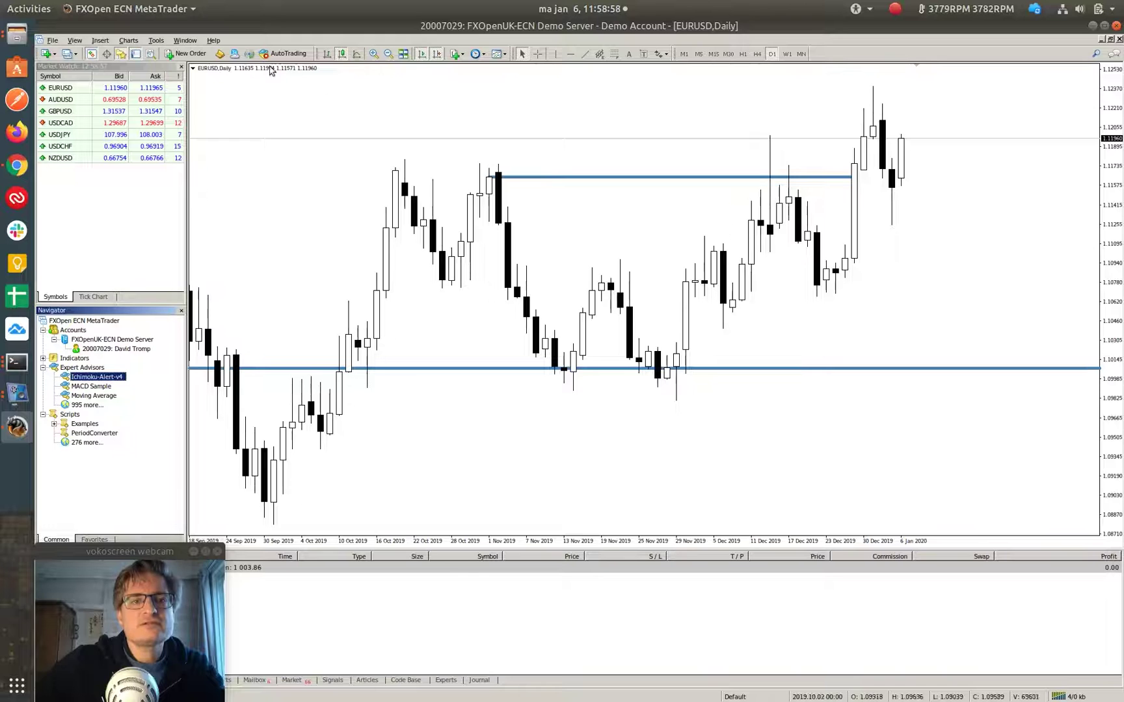
right_click(93, 377)
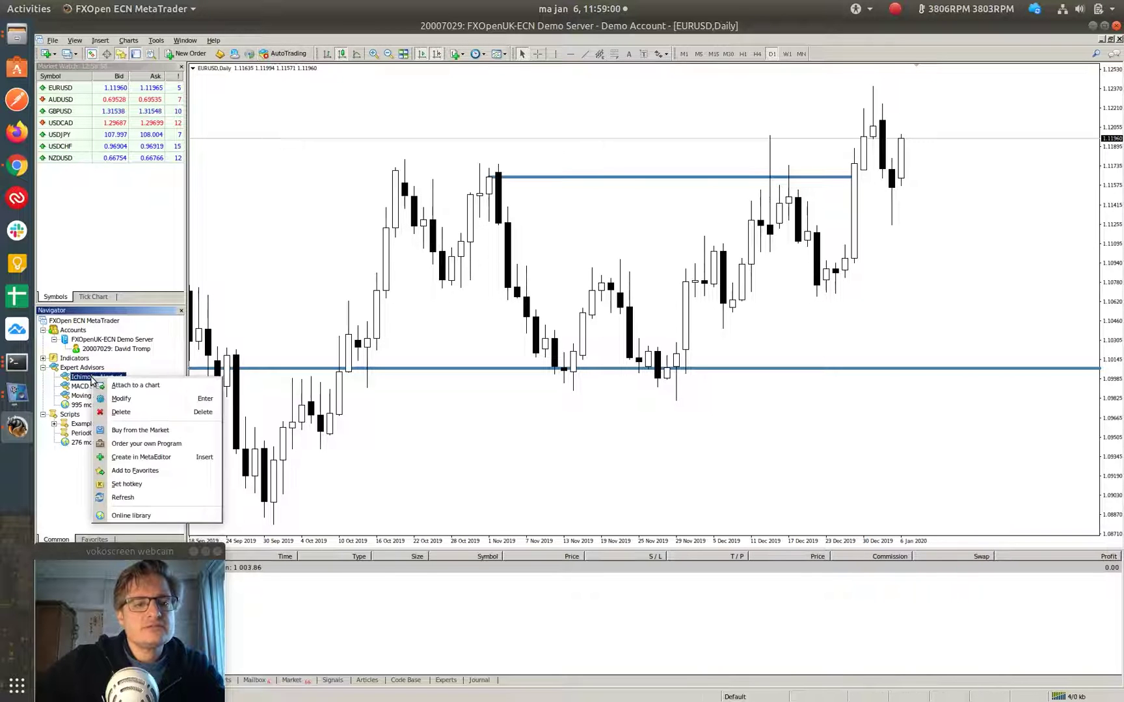
Open Ichimoku-Alert-v4.mq4 in MetaEditor via Modify, maximise the code window and compile it
left_click(167, 398)
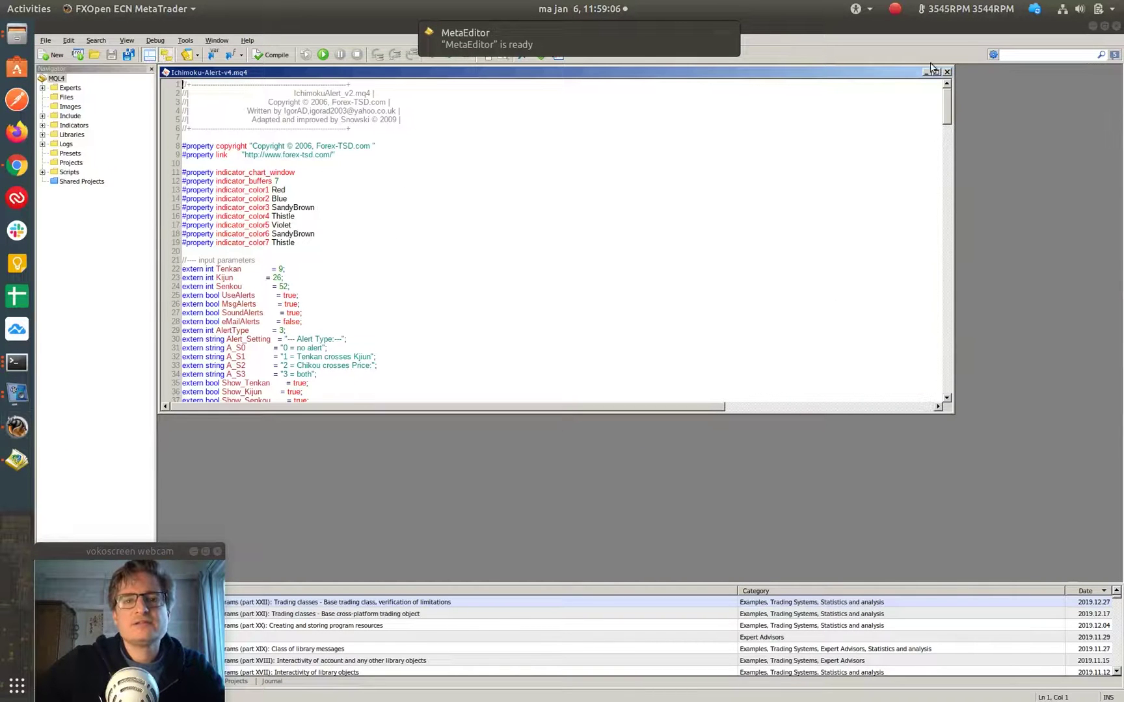
left_click(936, 72)
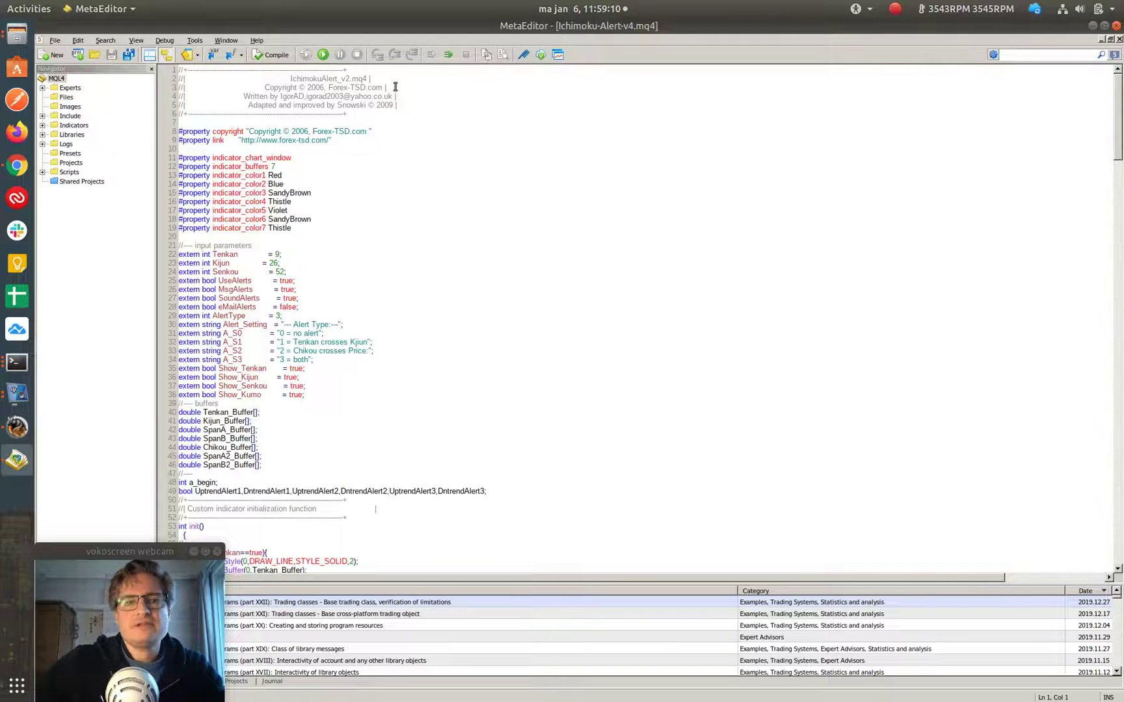
left_click(323, 56)
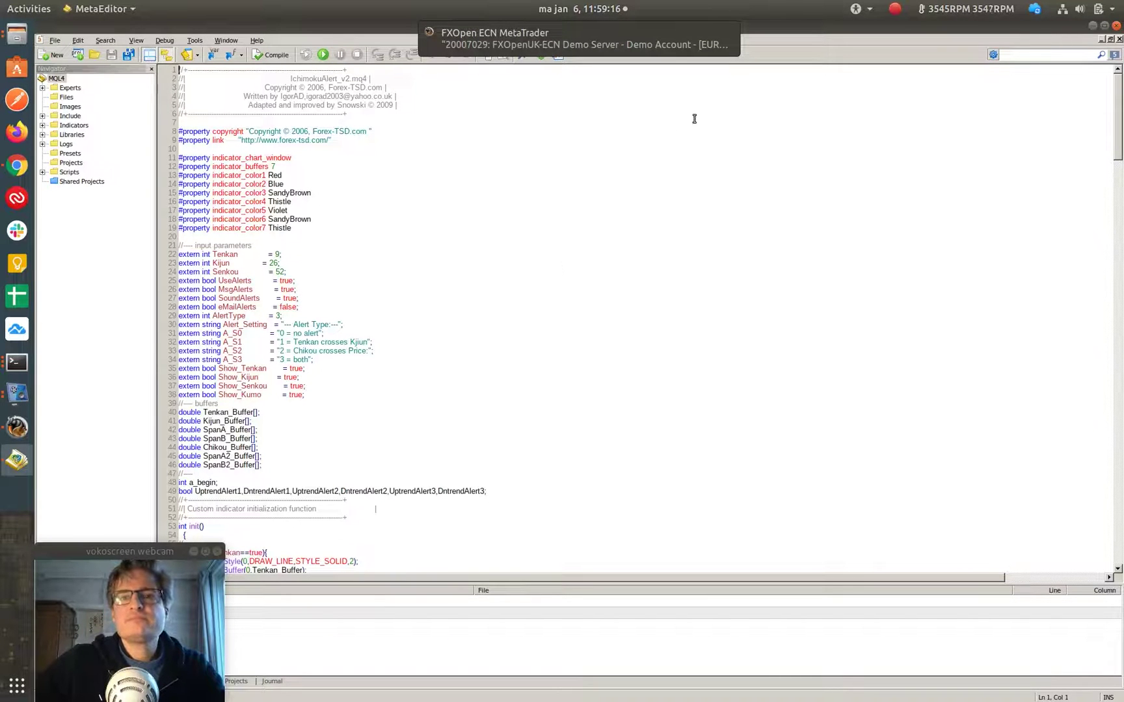
Confirm the compile shows 0 errors and 0 warnings, then close MetaEditor
left_click(134, 551)
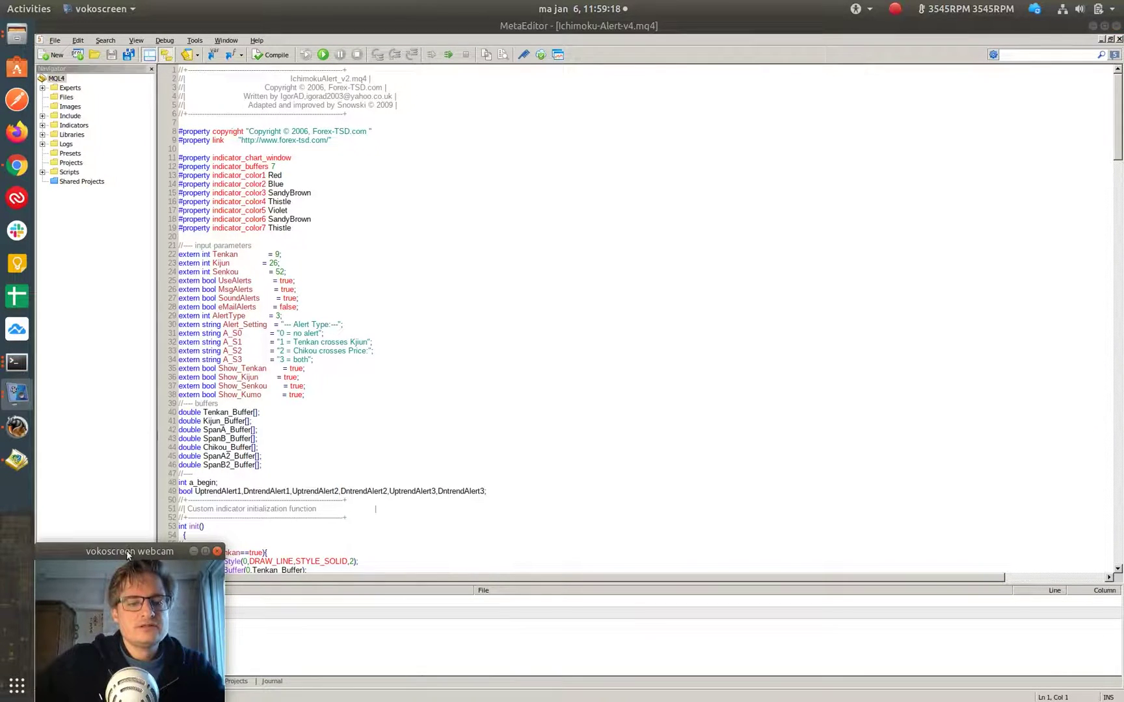
left_click_drag(134, 552, 733, 363)
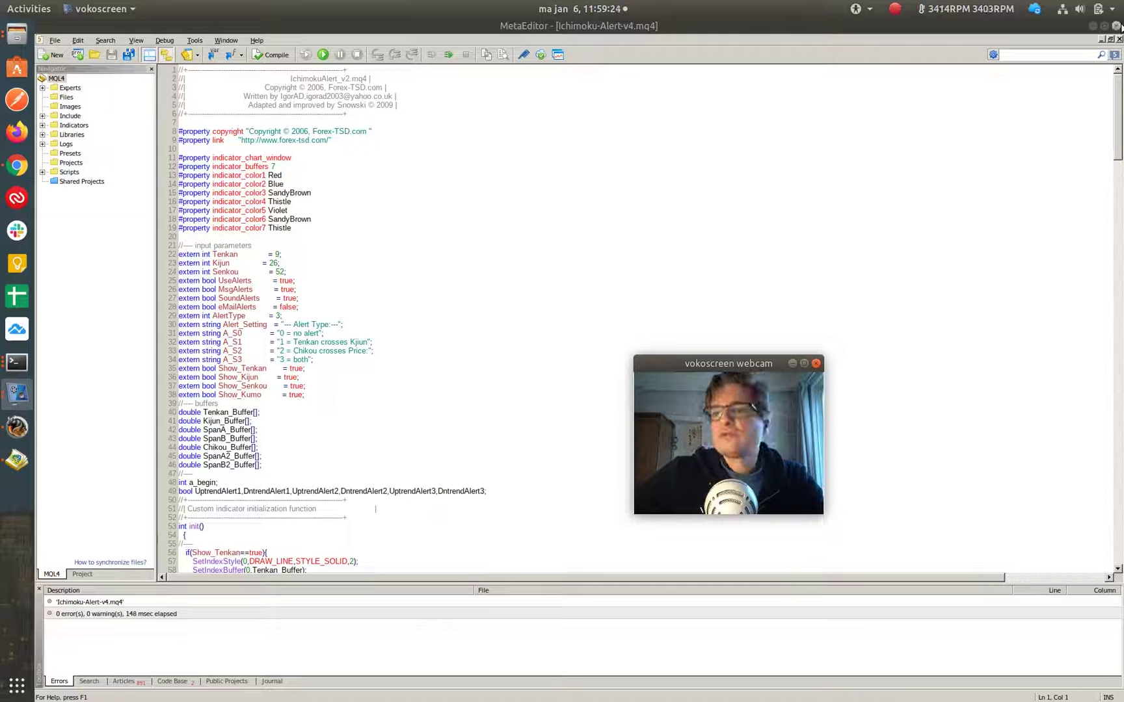
left_click(1117, 26)
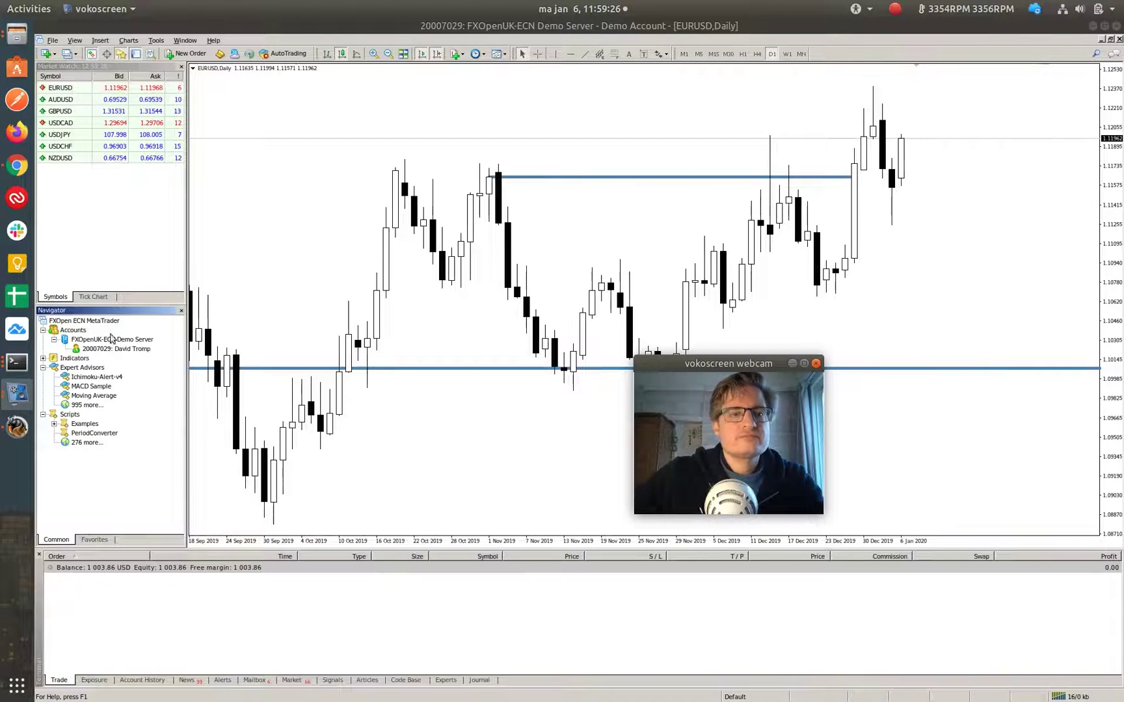
Bring MetaTrader forward, toggle the one-click trading panel on and off, and dismiss the chart menu
left_click(81, 378)
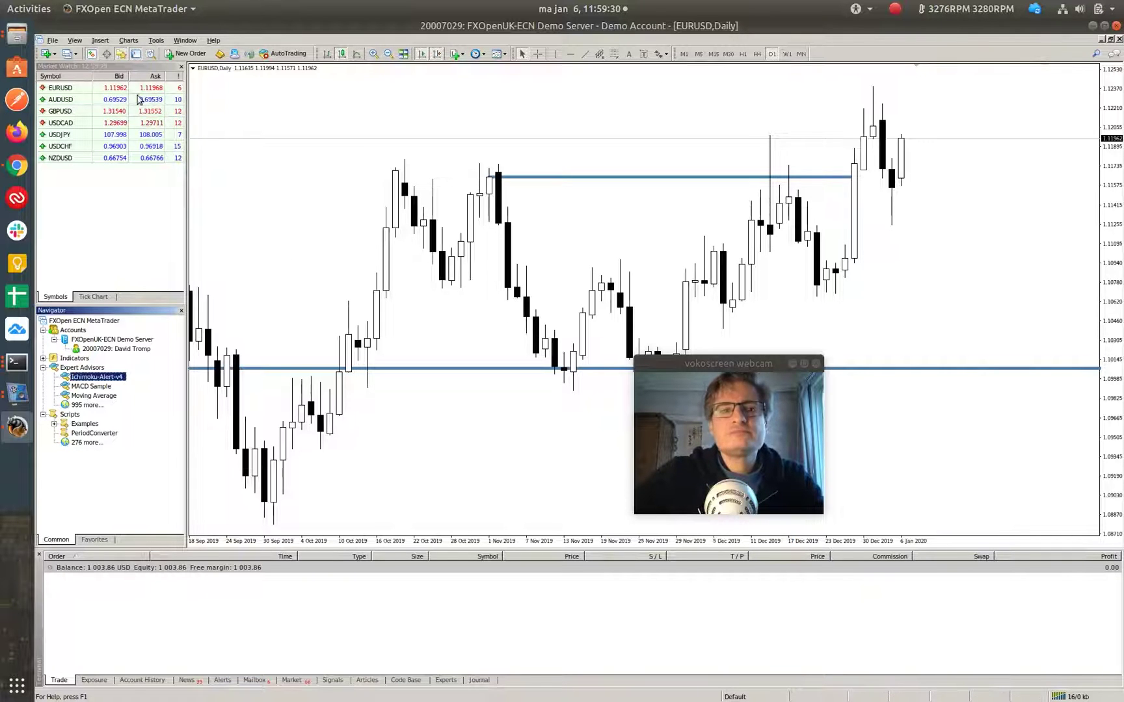
left_click(192, 68)
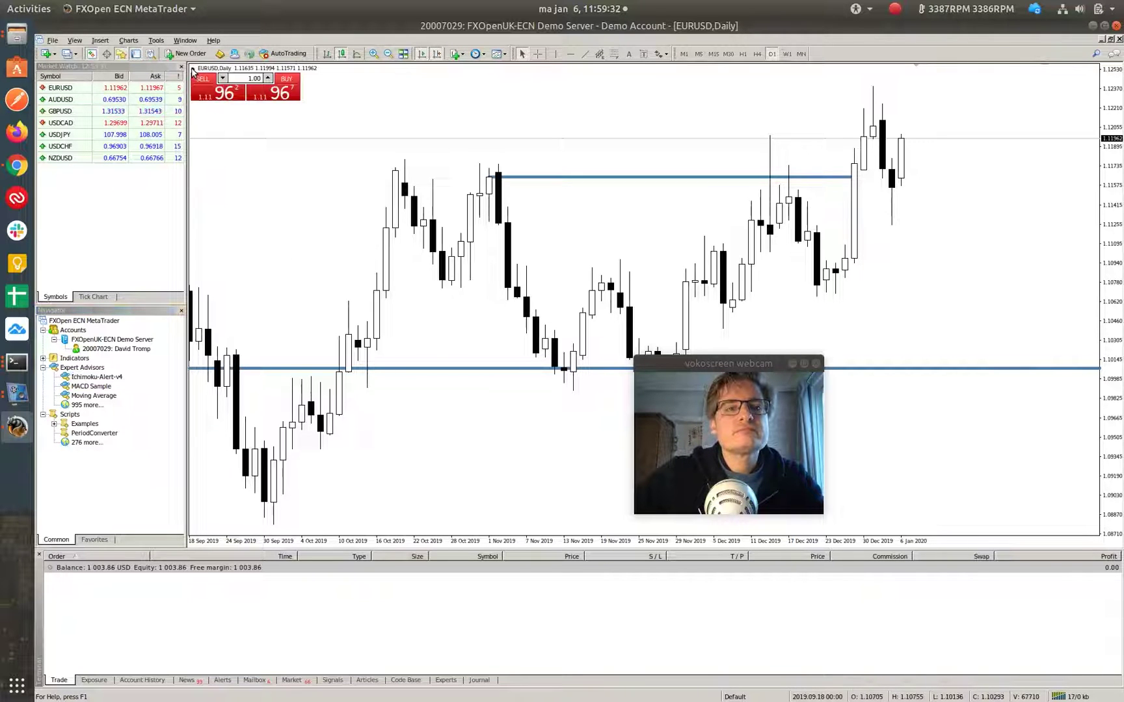
left_click(193, 69)
right_click(931, 121)
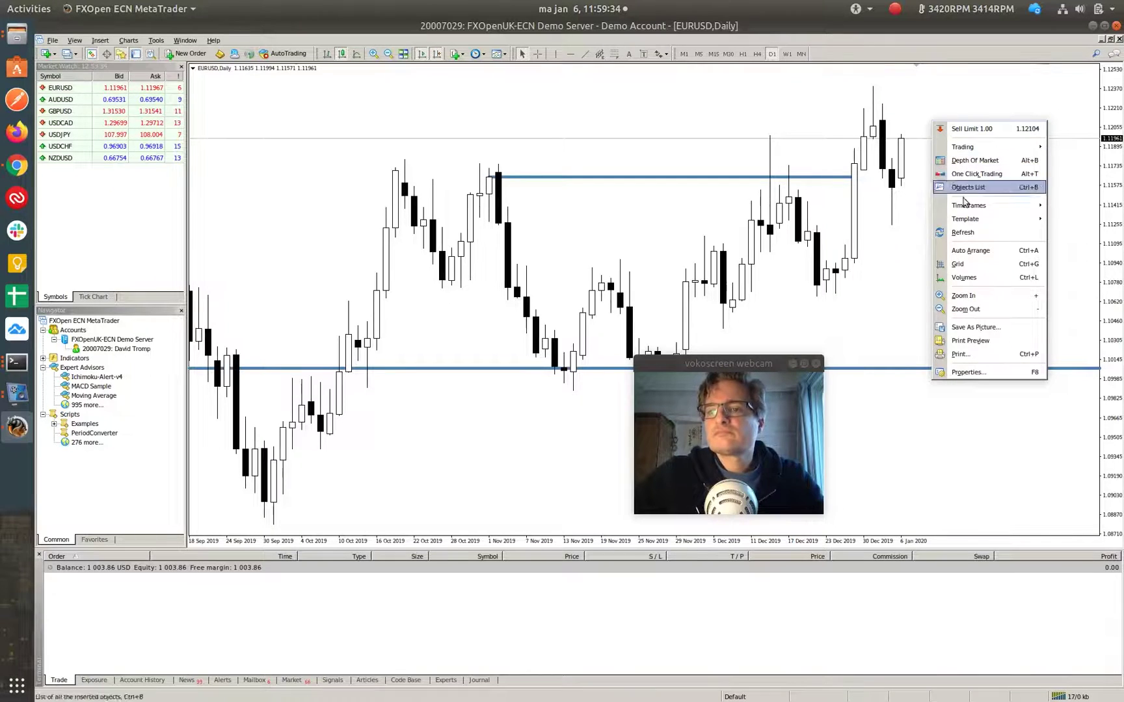
left_click(652, 241)
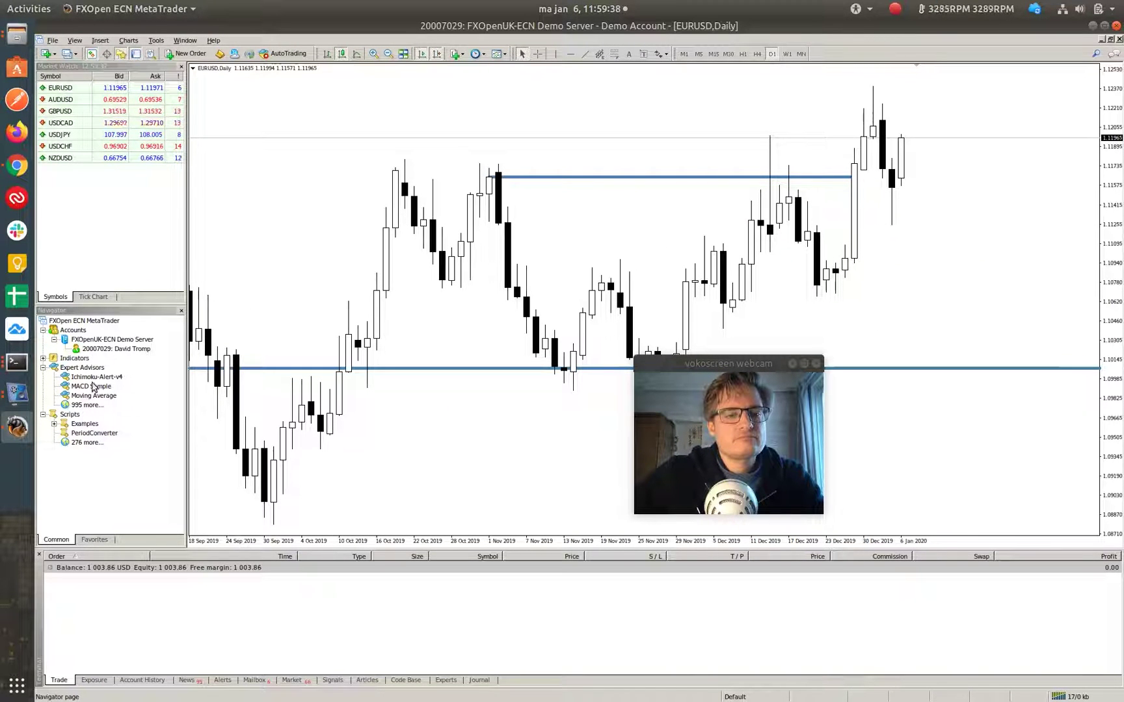
Refresh the Expert Advisors list, then expand Indicators and scroll through the installed ones
right_click(101, 379)
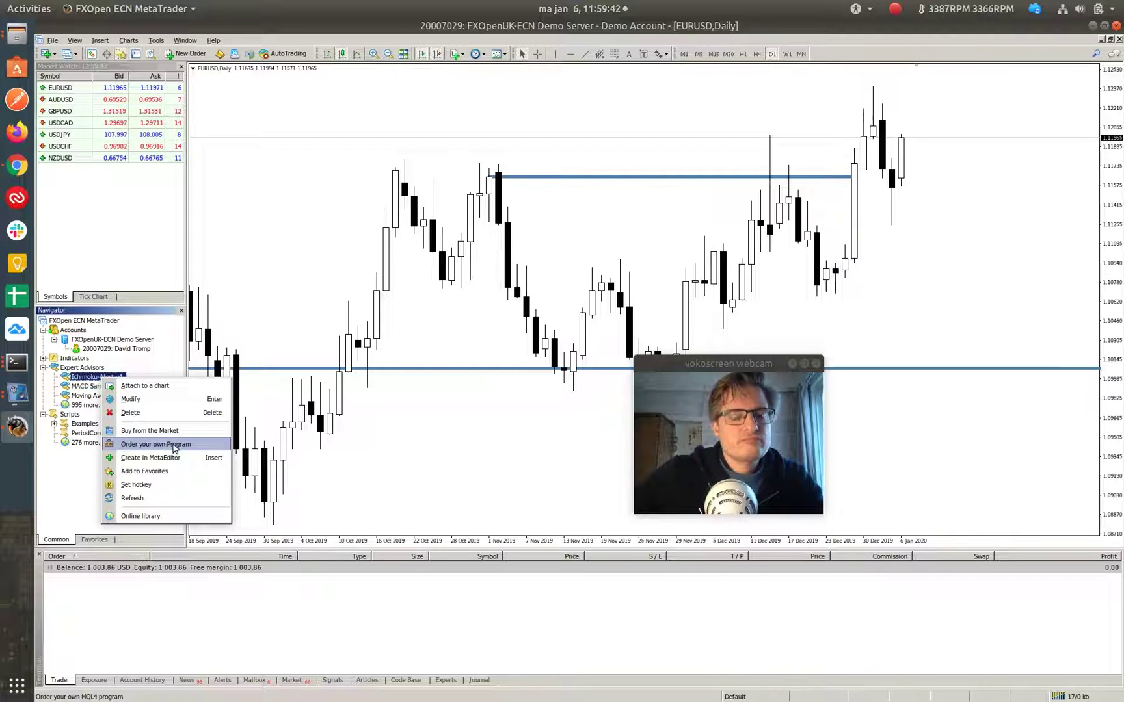
left_click(154, 499)
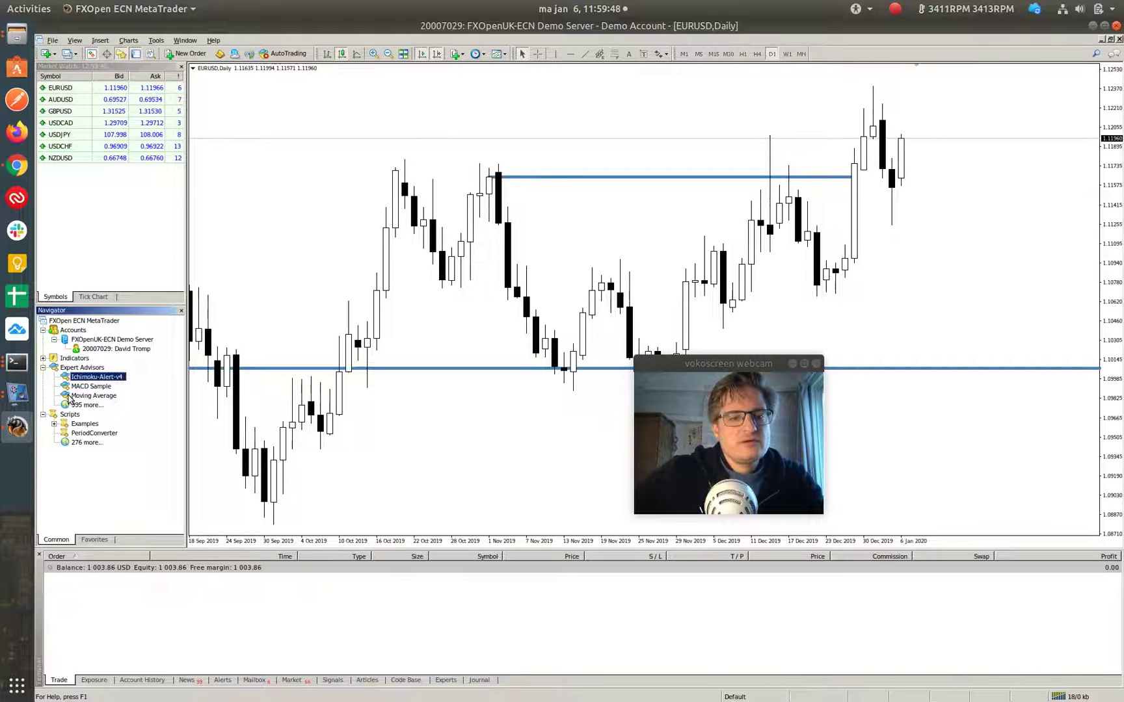
left_click(43, 359)
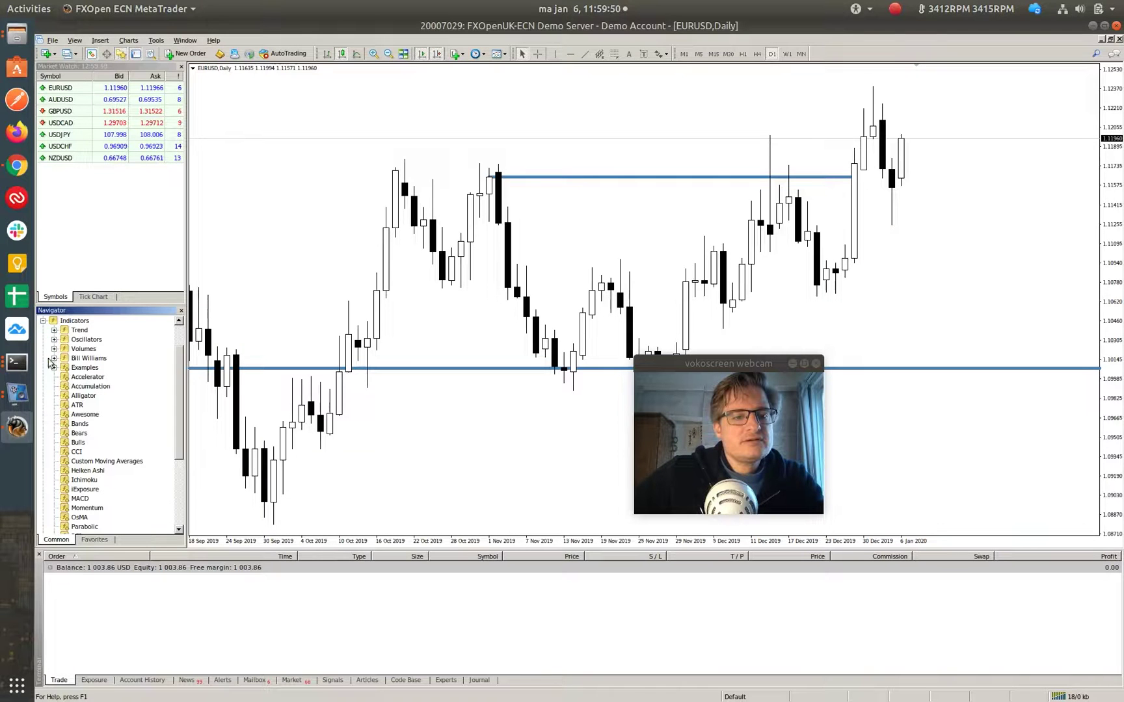
scroll(81, 384, "down", 5)
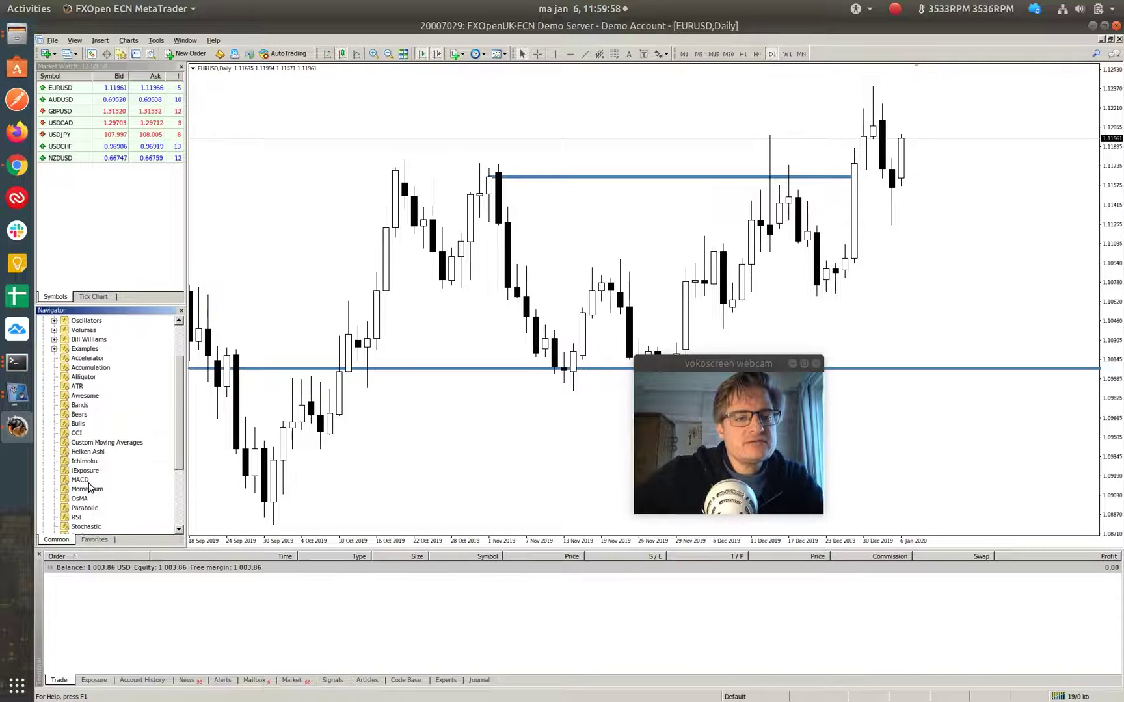
scroll(90, 488, "up", 5)
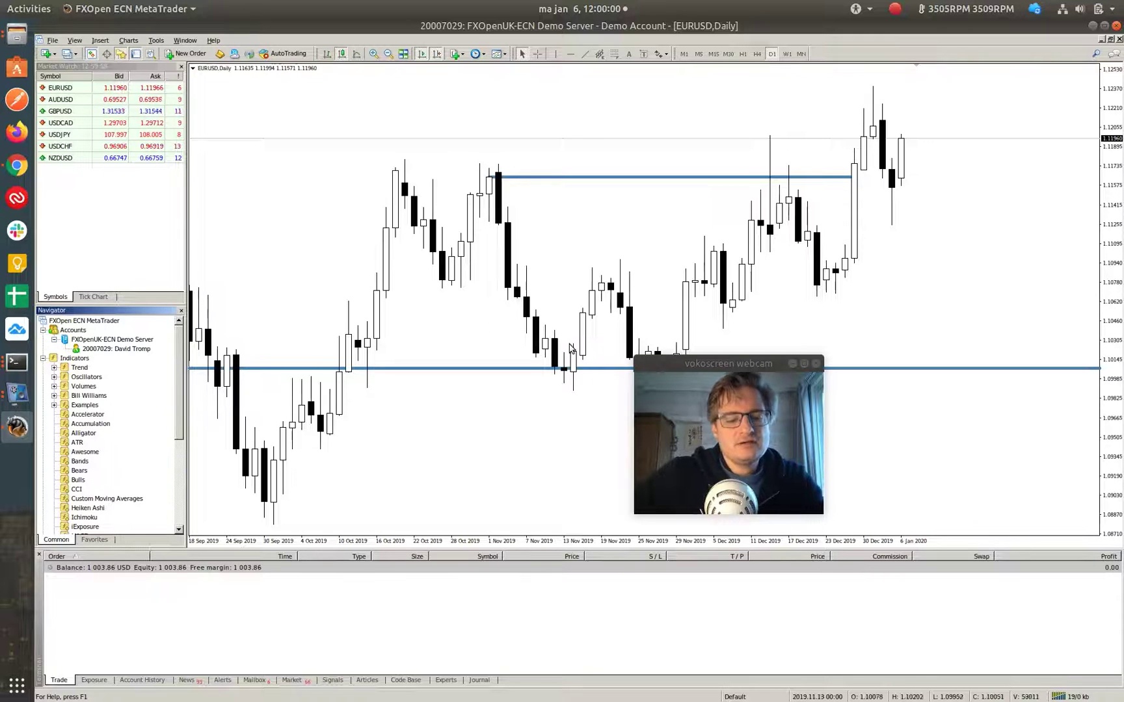
left_click(712, 364)
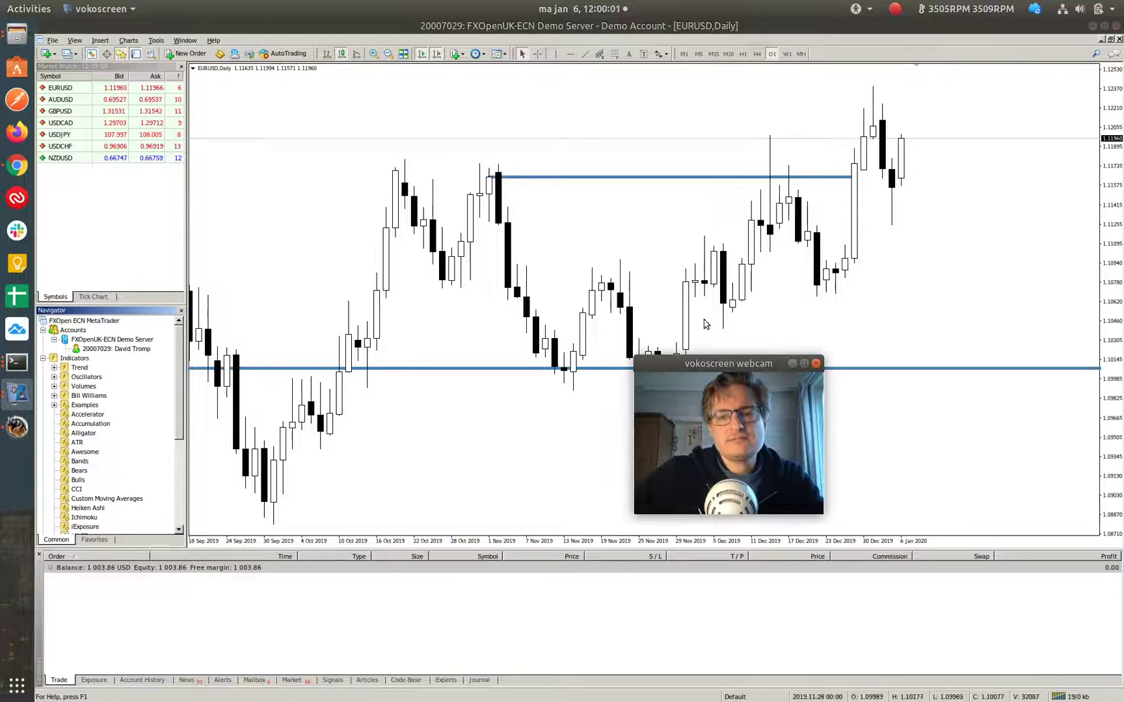
In Chrome, show the Expert Advisors installation steps on the forexmt4ea download page
left_click(17, 165)
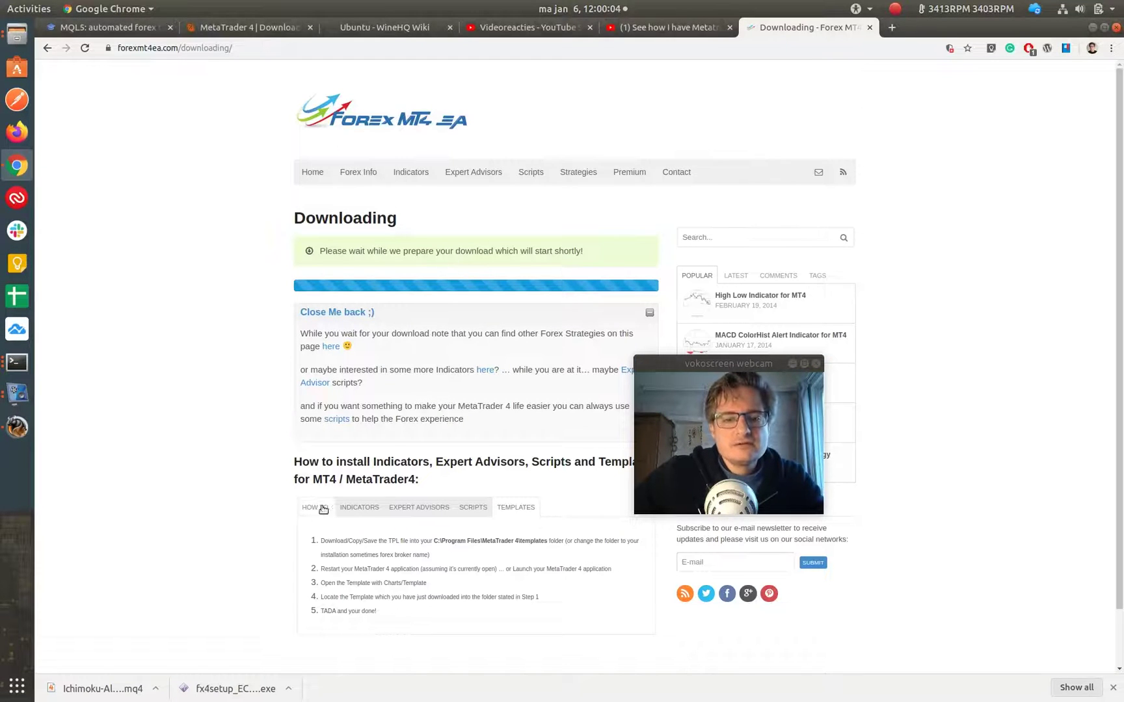
left_click(424, 512)
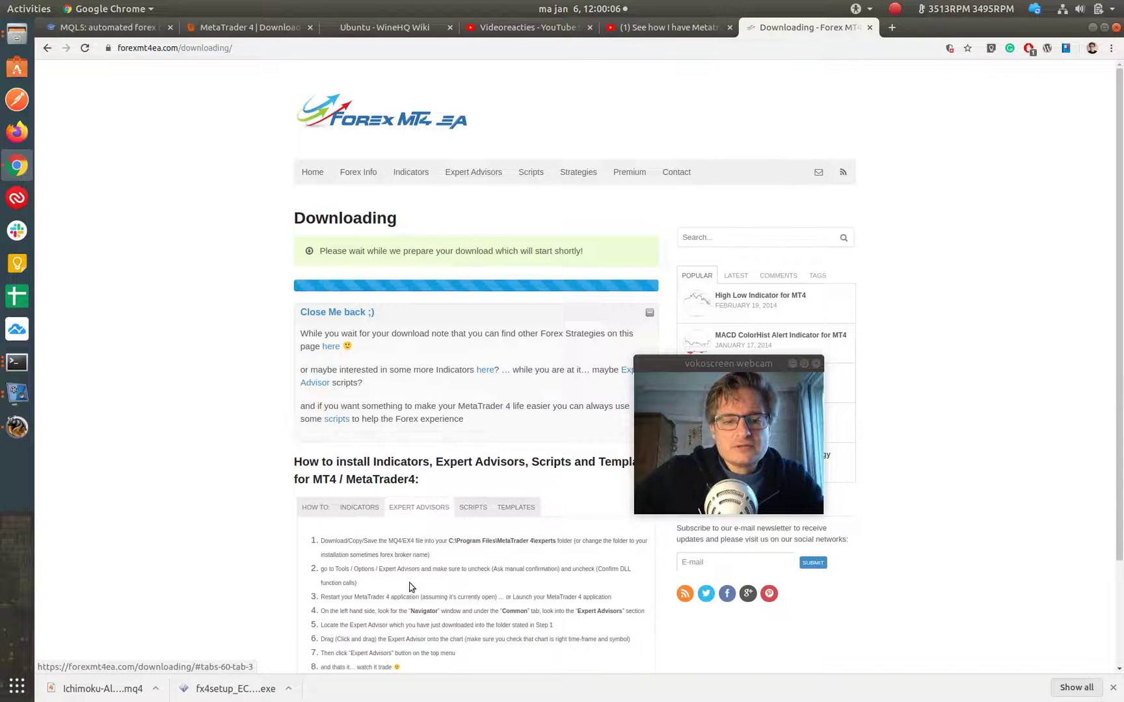
scroll(622, 376, "down", 1)
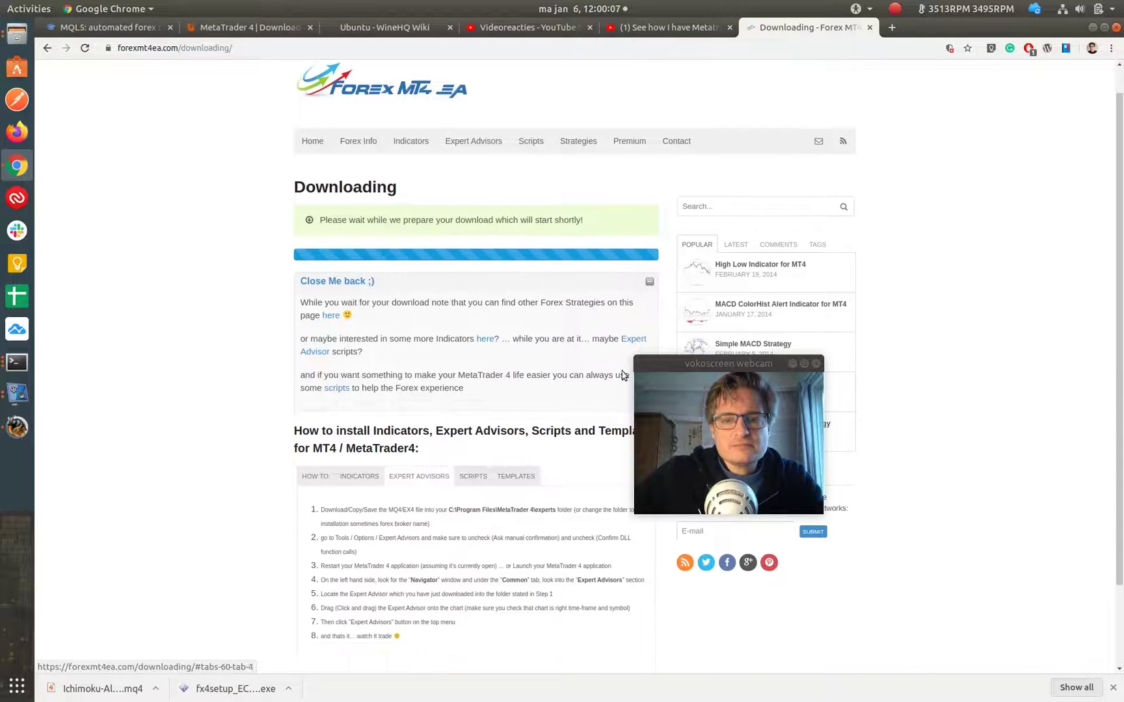
left_click(895, 9)
mouse_move(969, 9)
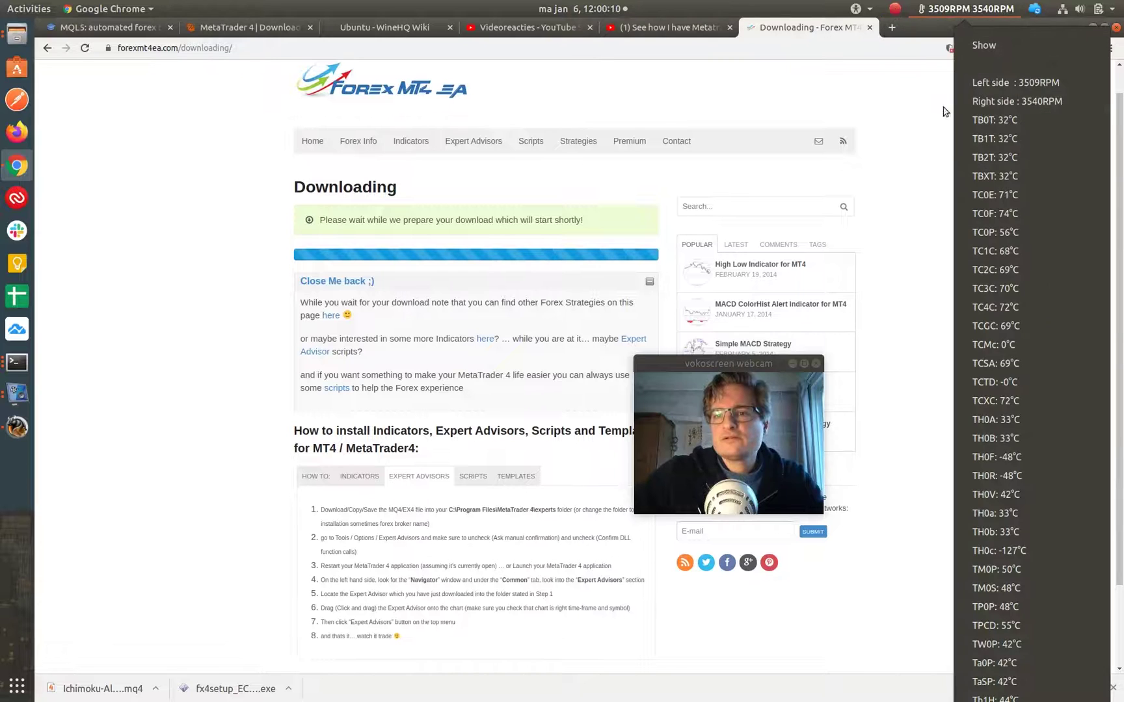
mouse_move(898, 11)
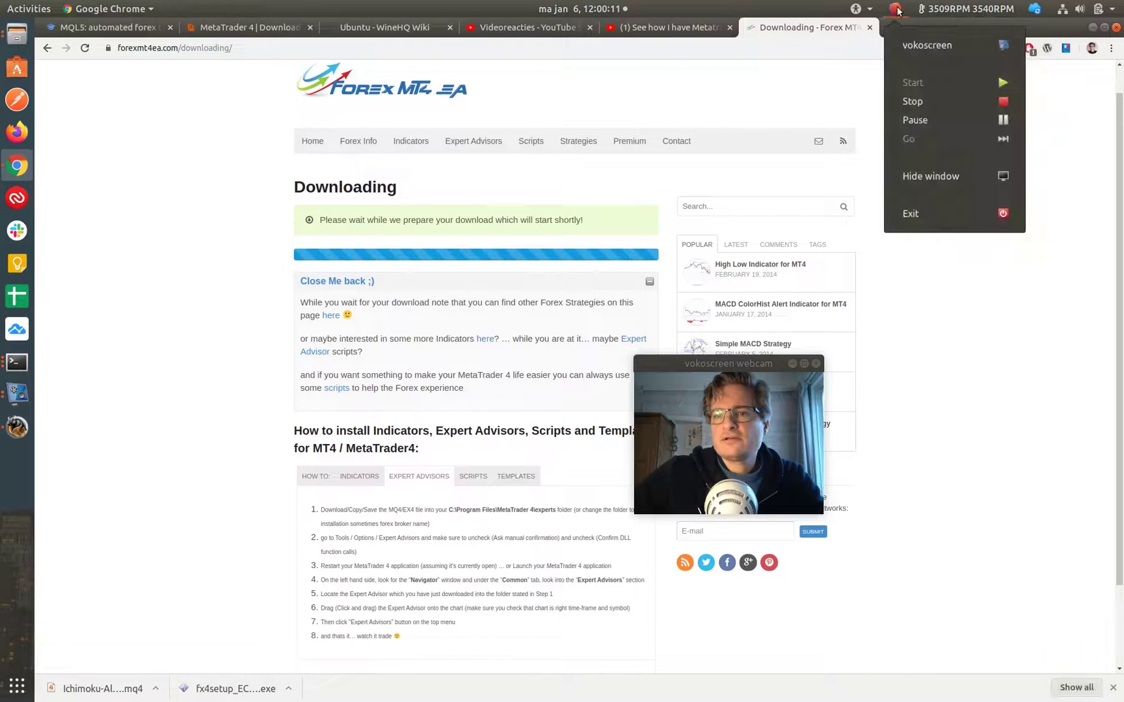
left_click(922, 100)
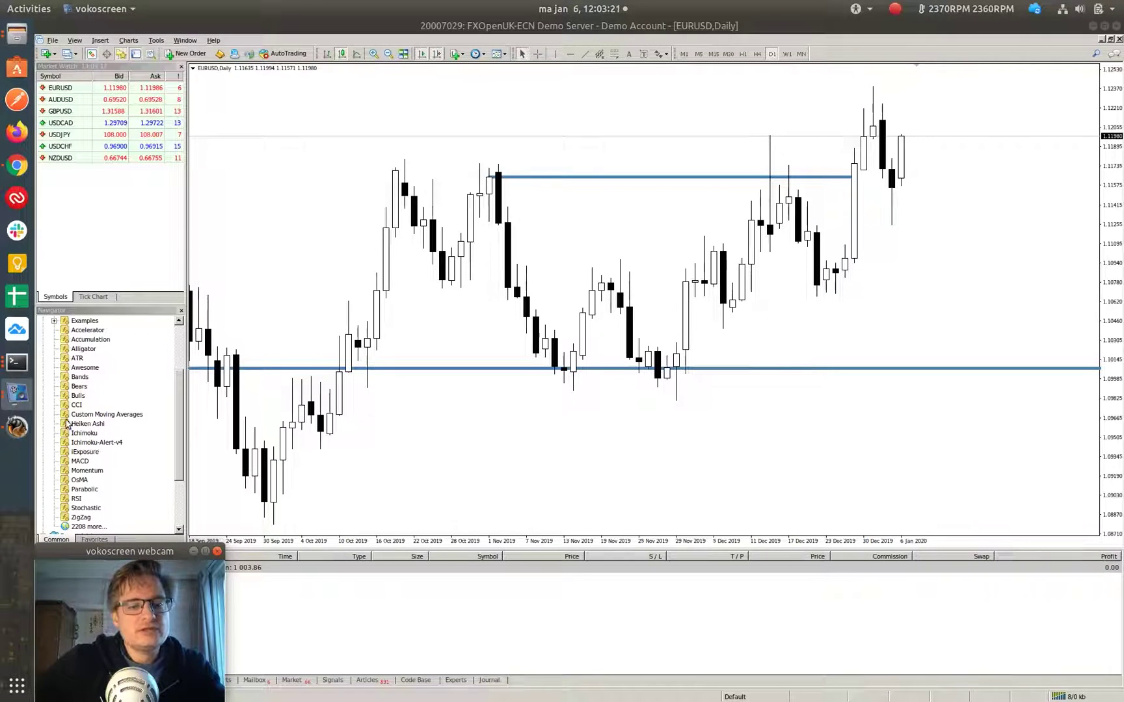
Open MQL4 > Experts in the MetaTrader folder and move Ichimoku-Alert-v4.ex4 to the trash
scroll(108, 429, "up", 3)
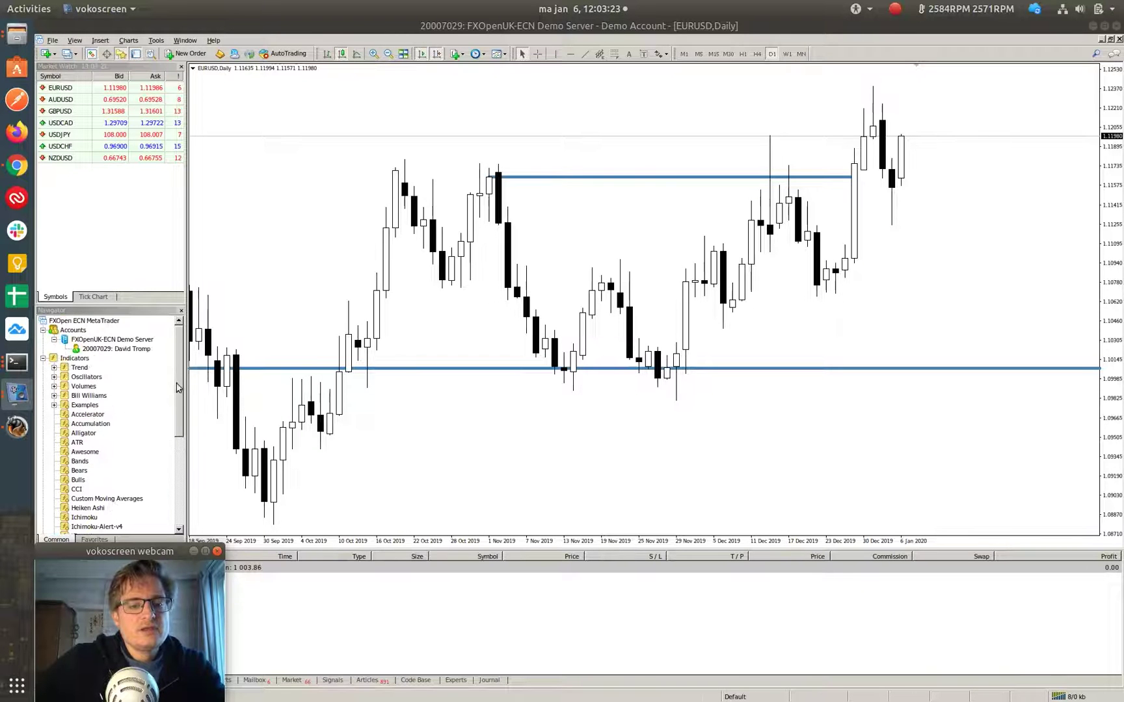
left_click(16, 34)
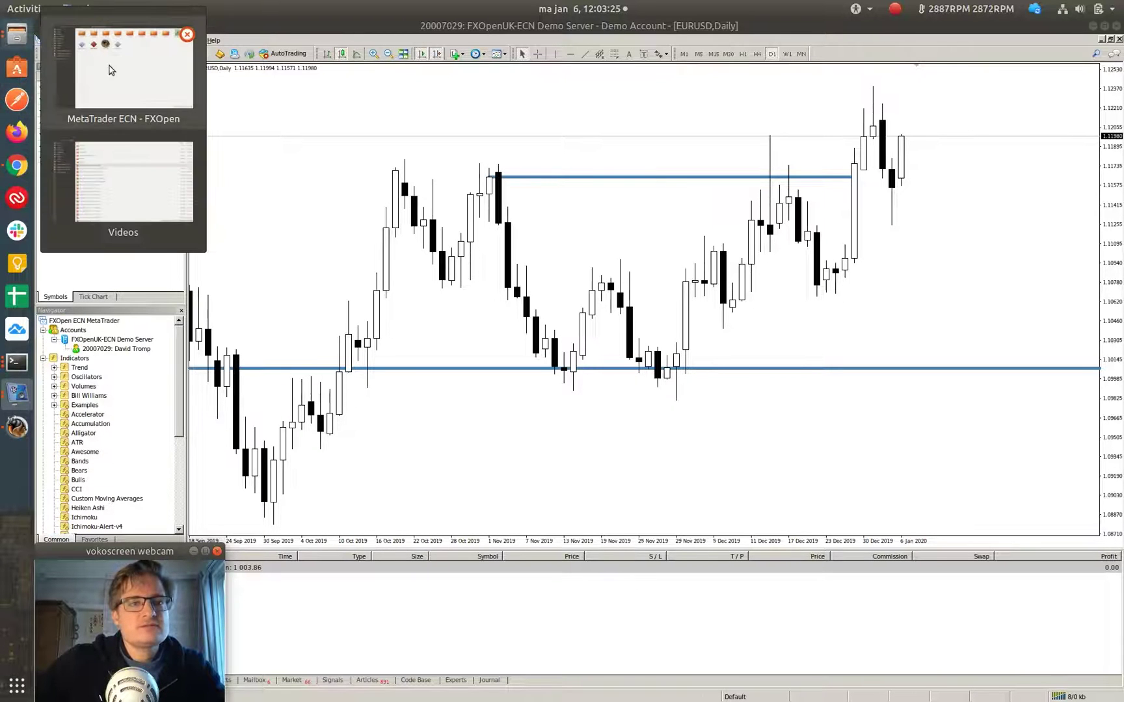
left_click(123, 119)
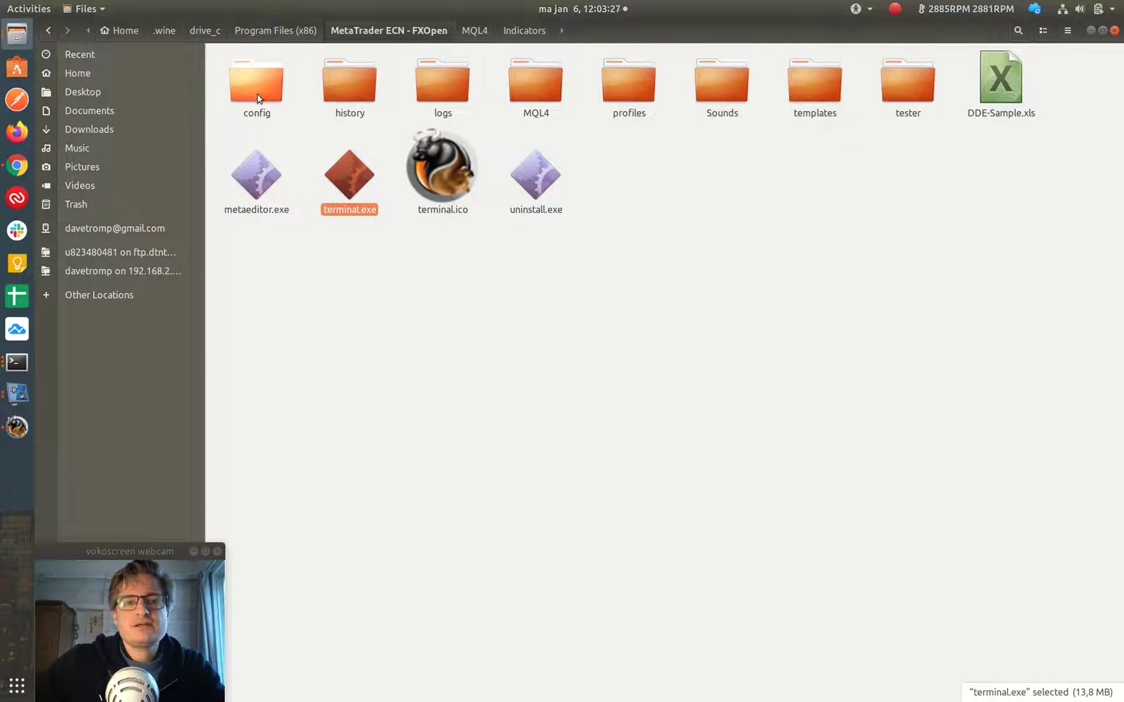
double_click(533, 87)
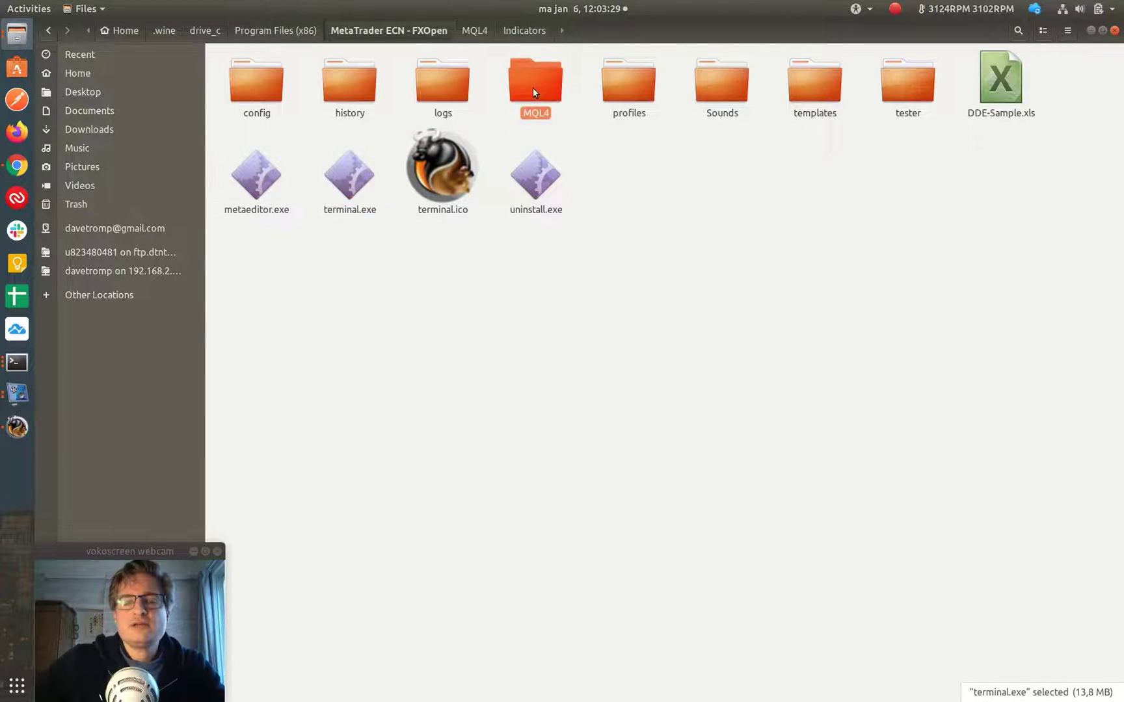
double_click(249, 84)
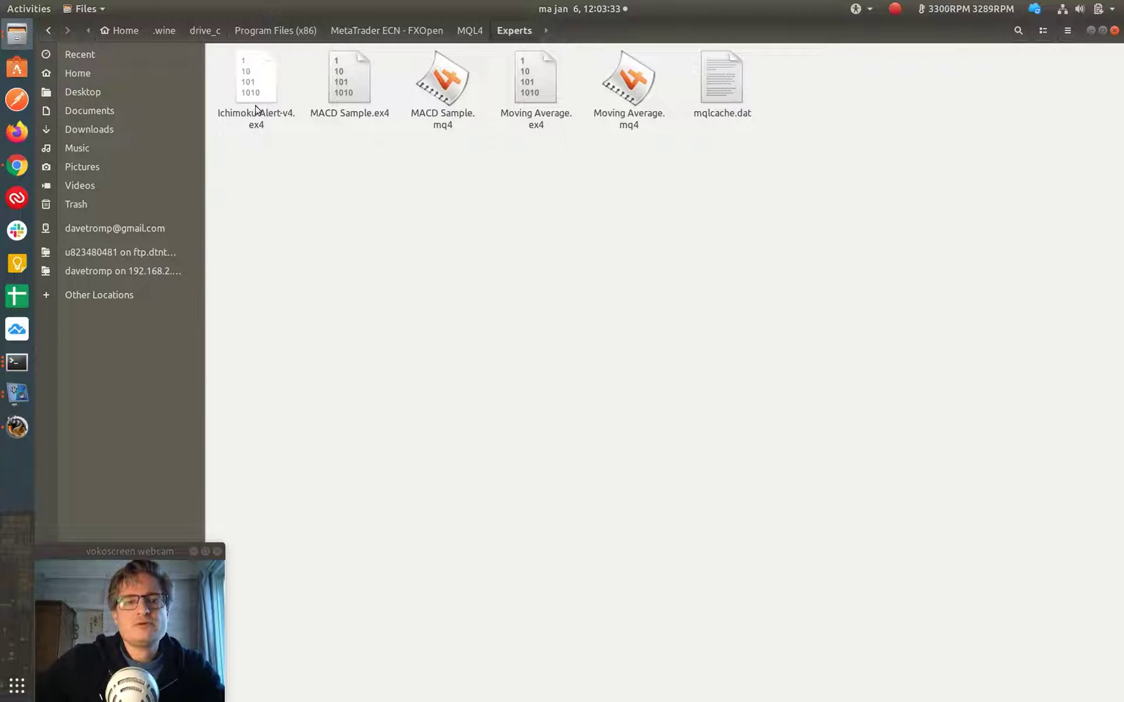
right_click(262, 76)
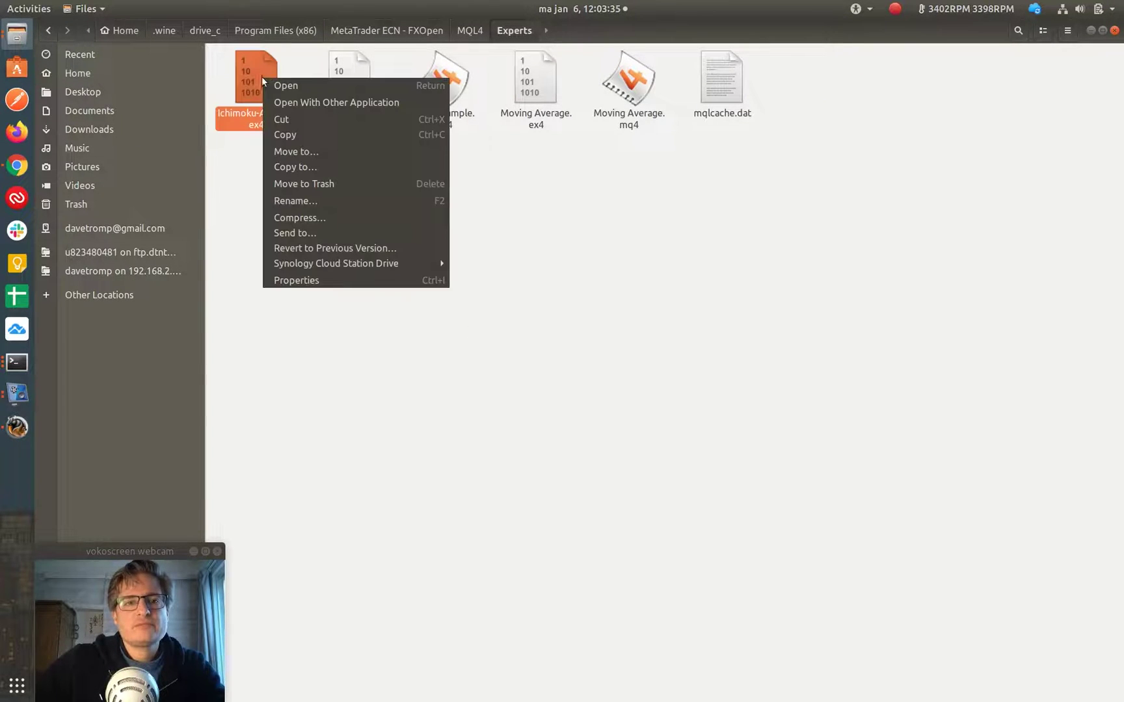
left_click(322, 187)
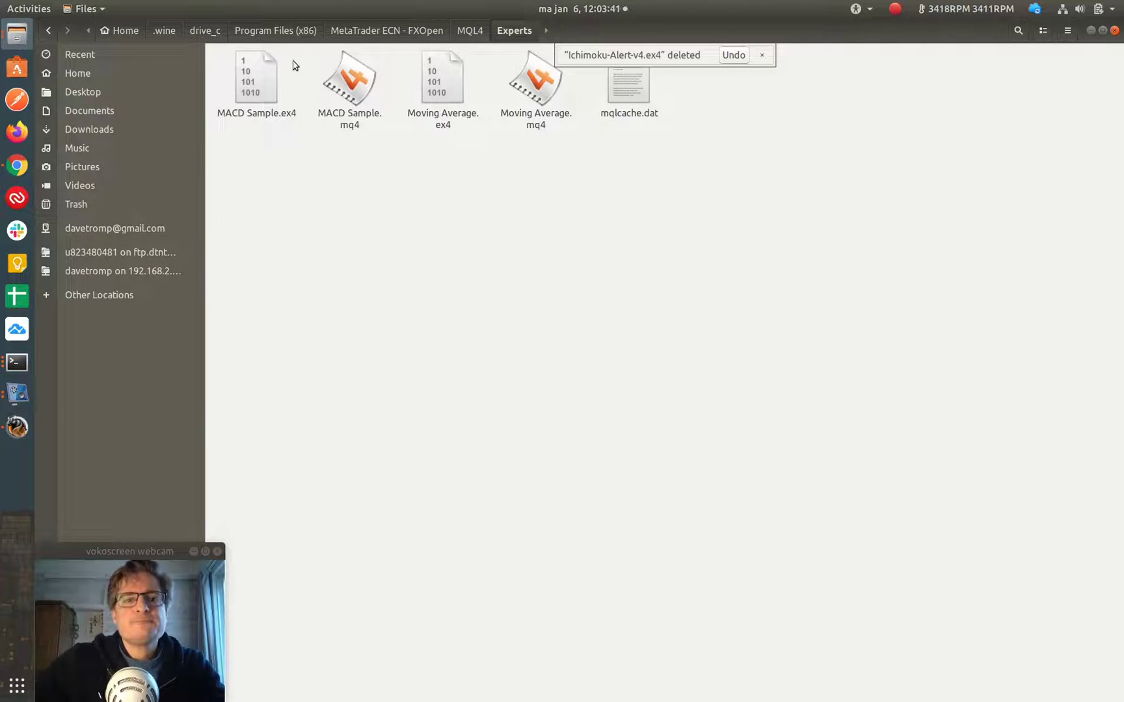
Go back up to MQL4, open the Indicators folder, then return to the MetaTrader chart
left_click(472, 31)
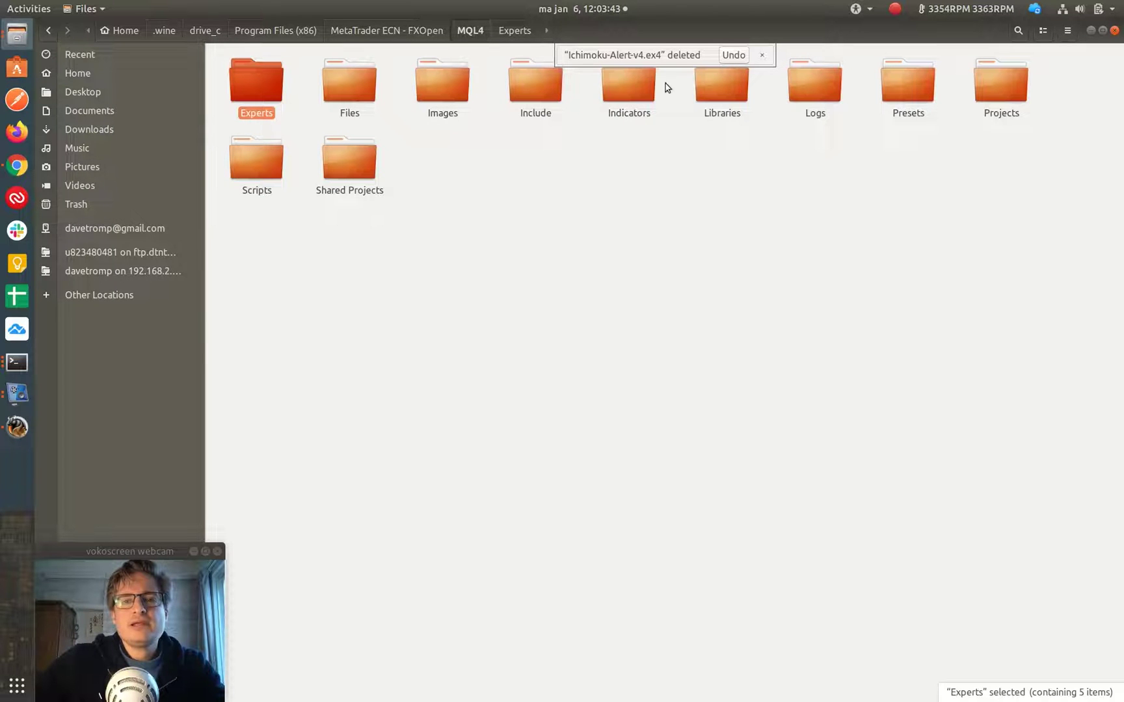
double_click(627, 106)
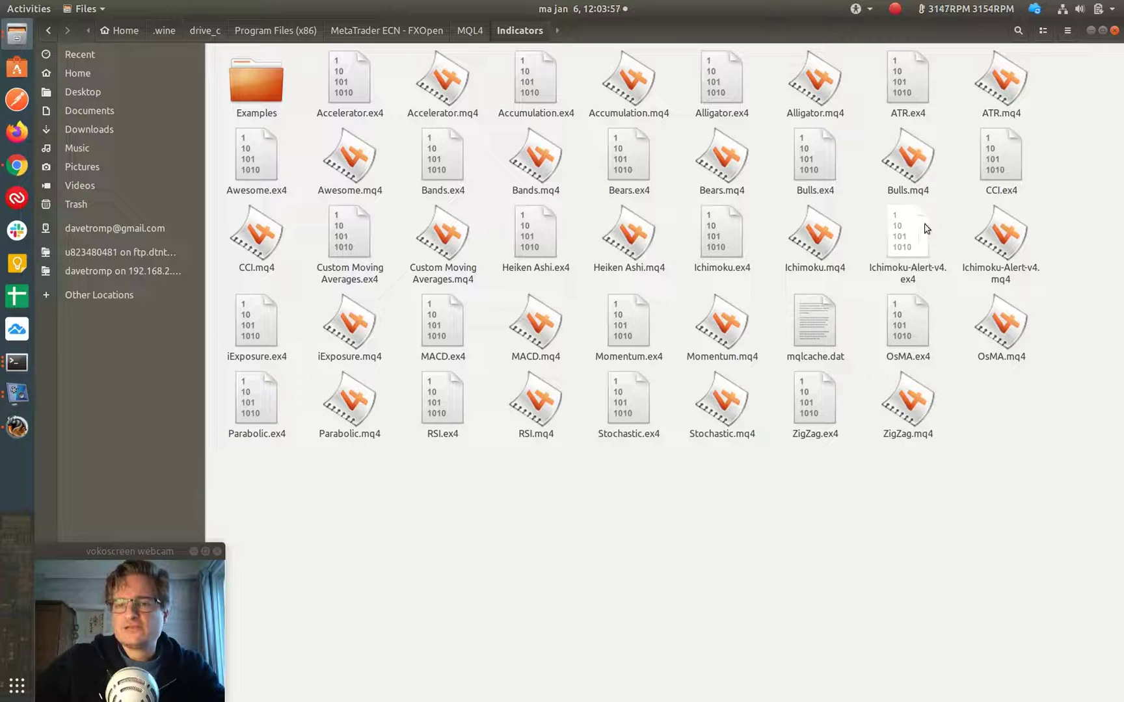
left_click(17, 430)
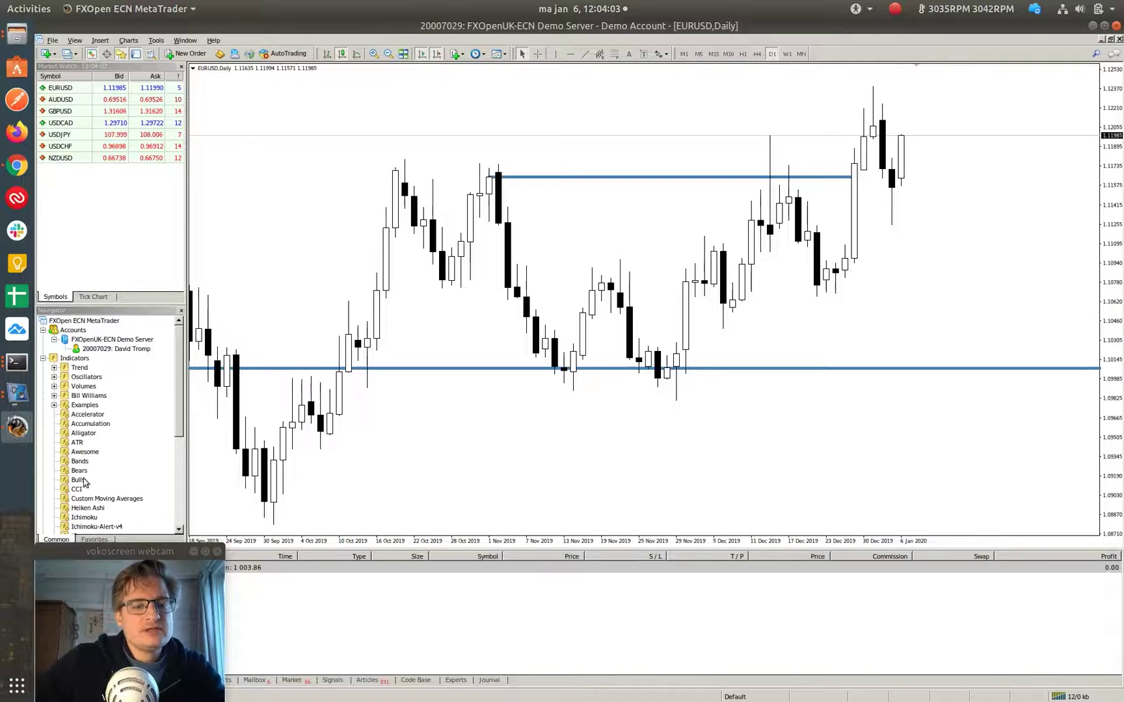
Drag Ichimoku-Alert-v4 from the Navigator's Indicators onto the EURUSD daily chart
scroll(97, 484, "down", 3)
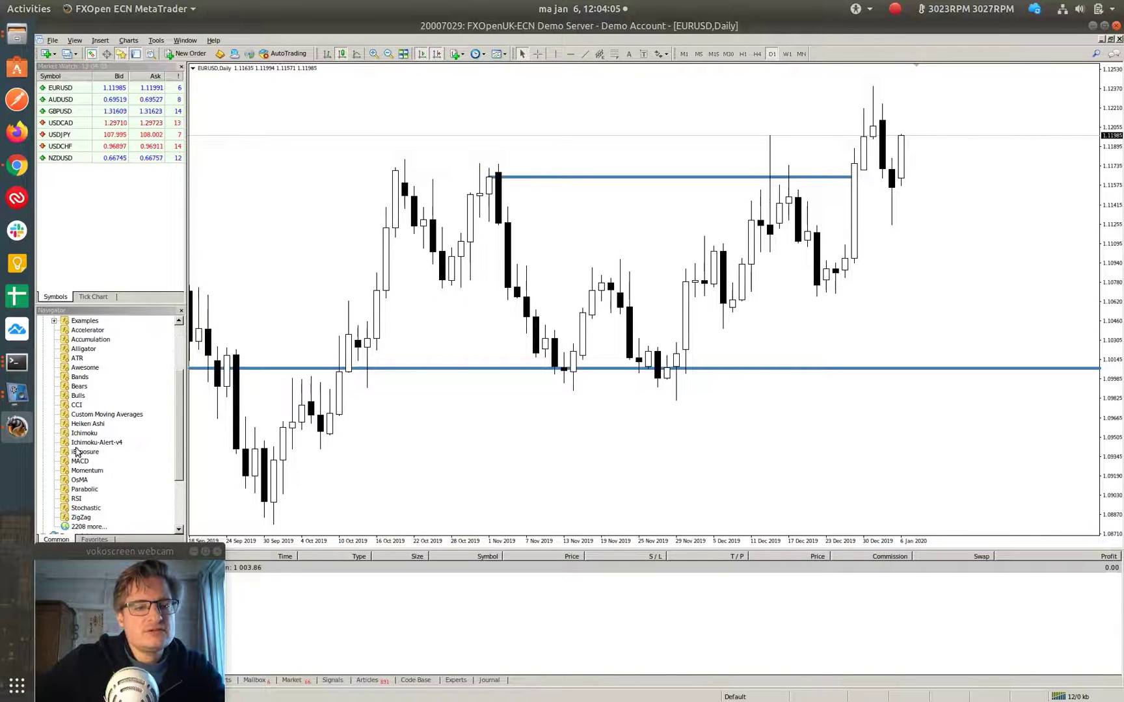
left_click(84, 434)
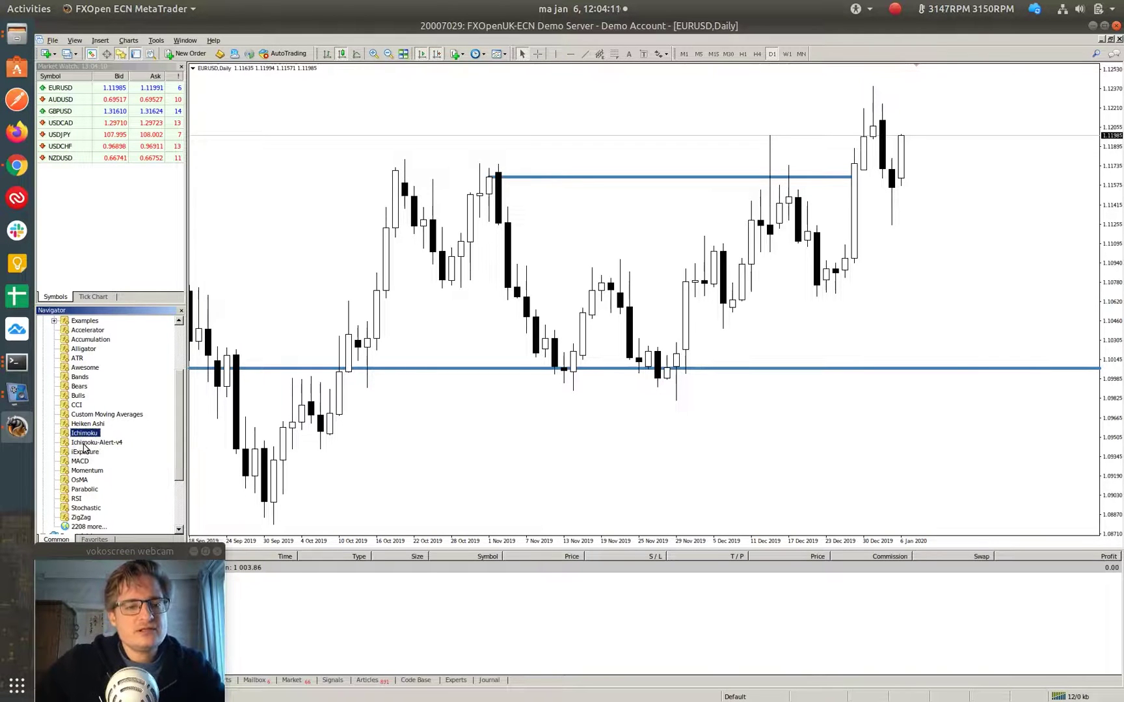
left_click(101, 443)
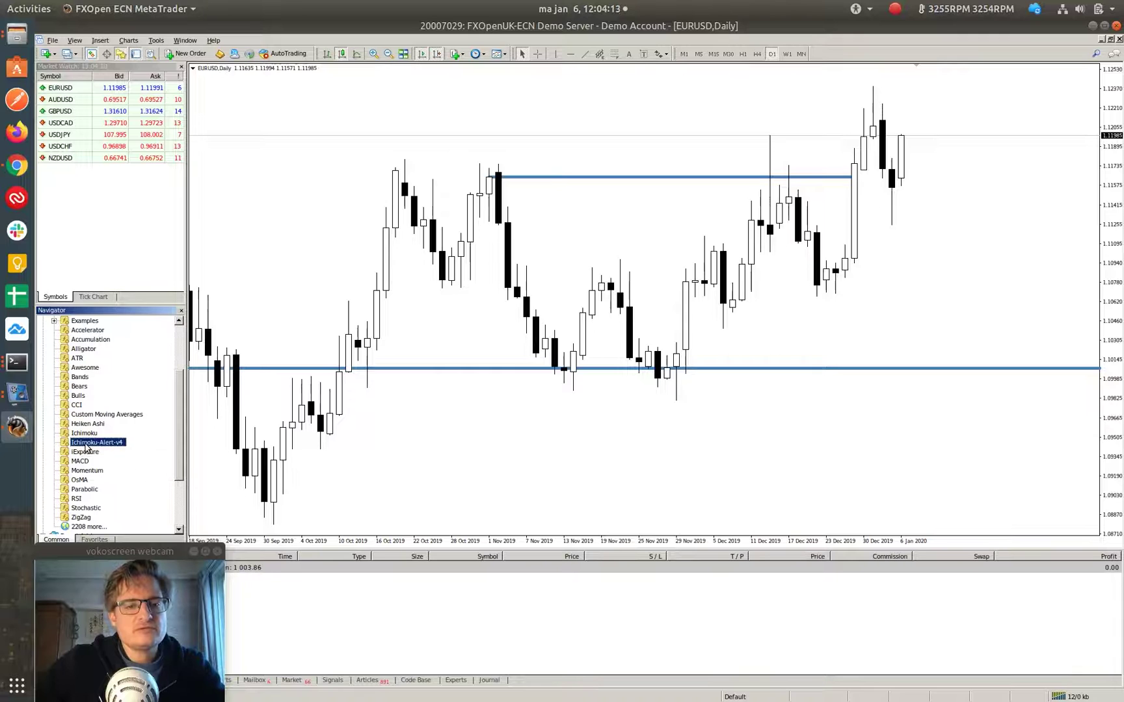
left_click_drag(85, 447, 631, 235)
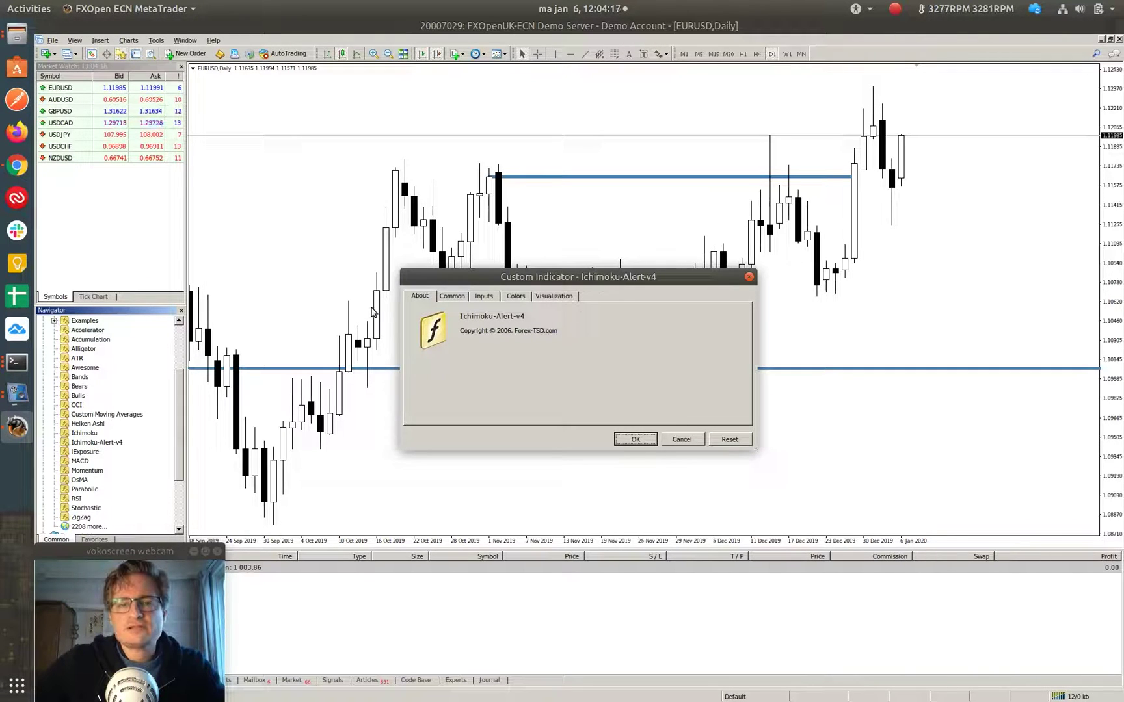
Review the Common, Inputs, Colors and Visualization tabs, then accept the default settings with OK
left_click(454, 297)
left_click(489, 298)
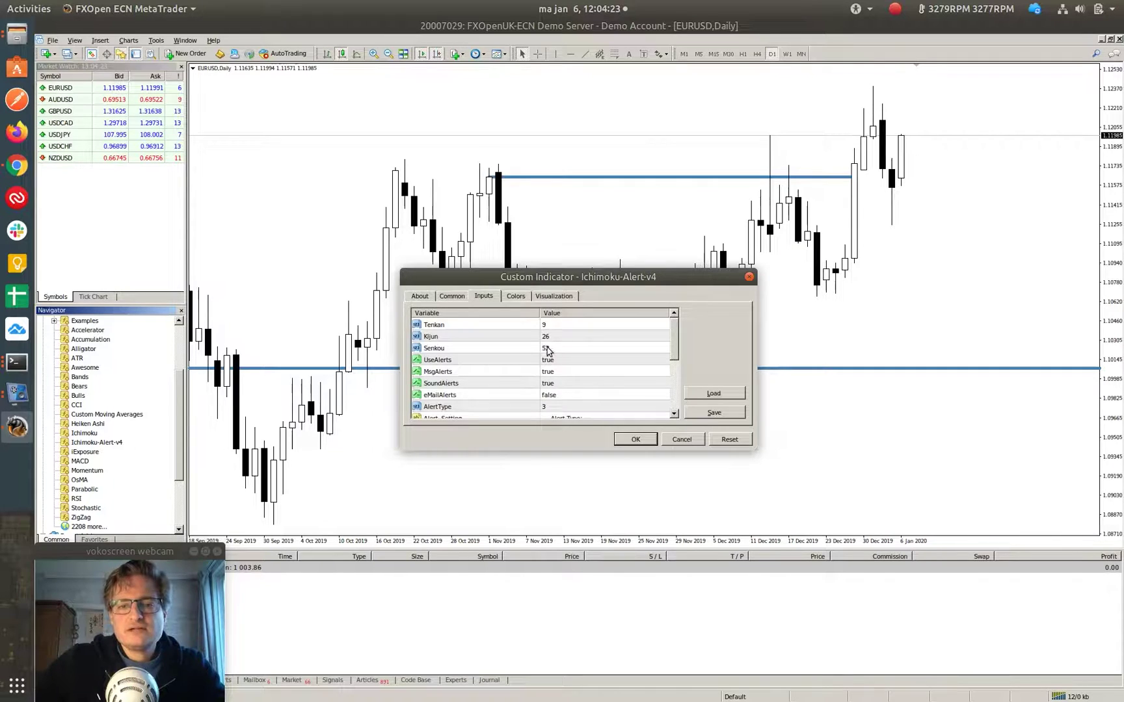
scroll(548, 351, "down", 3)
scroll(484, 359, "up", 2)
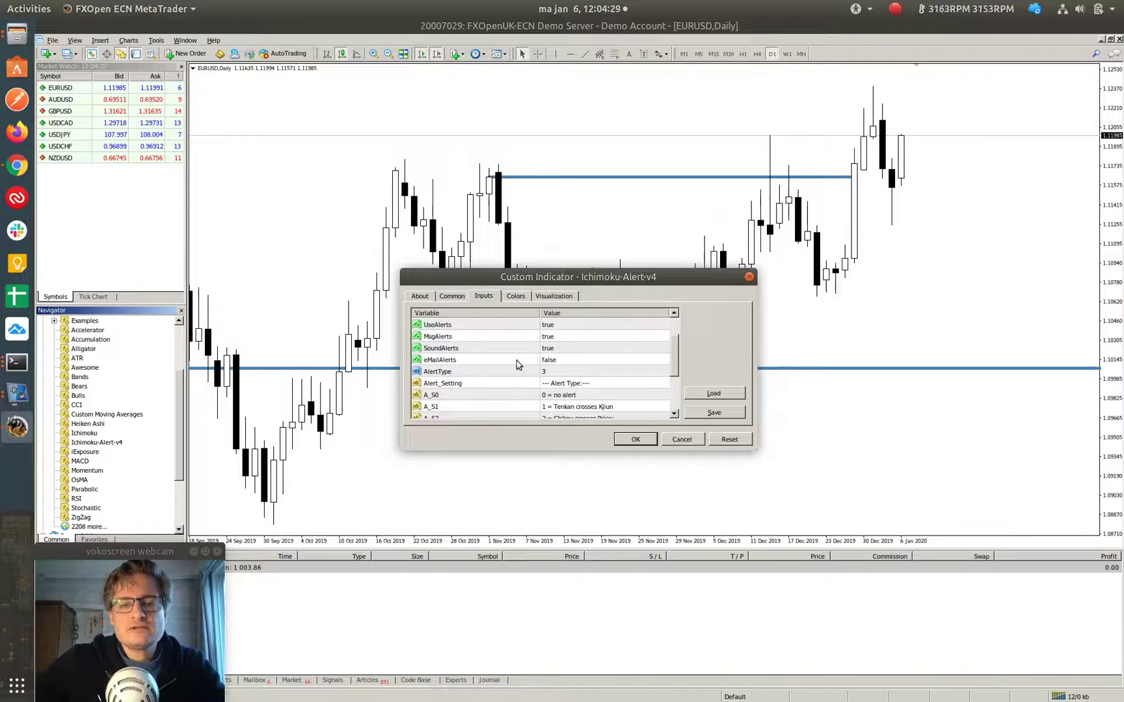
left_click(518, 298)
left_click(551, 296)
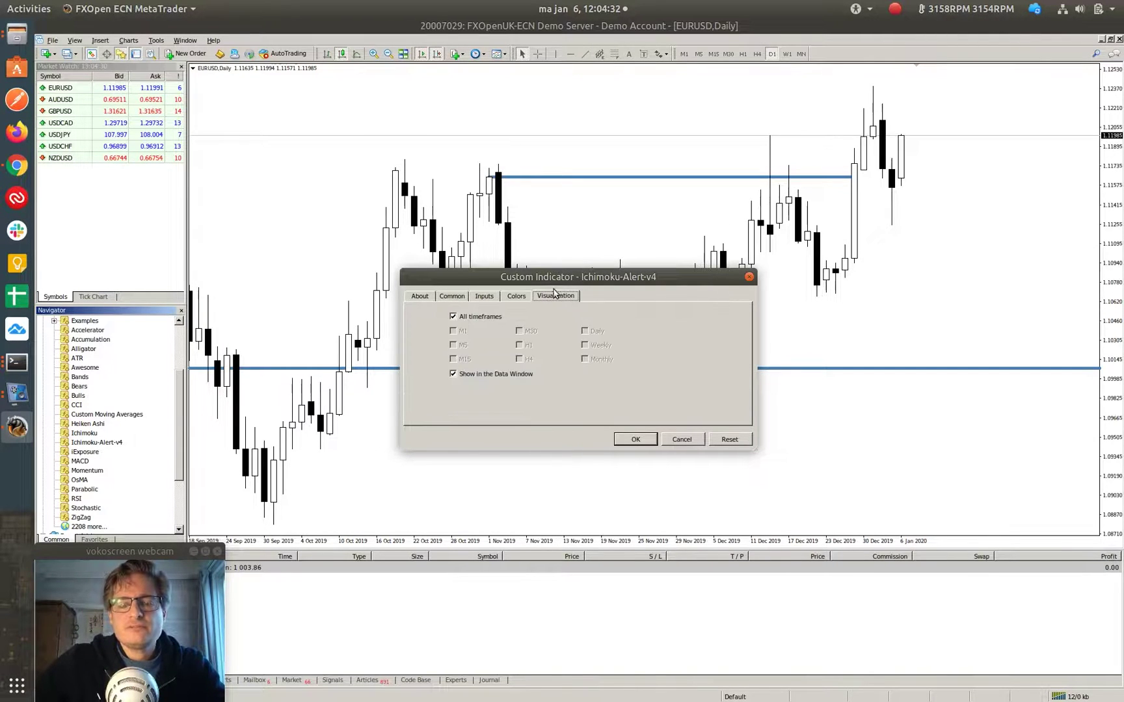
left_click(637, 439)
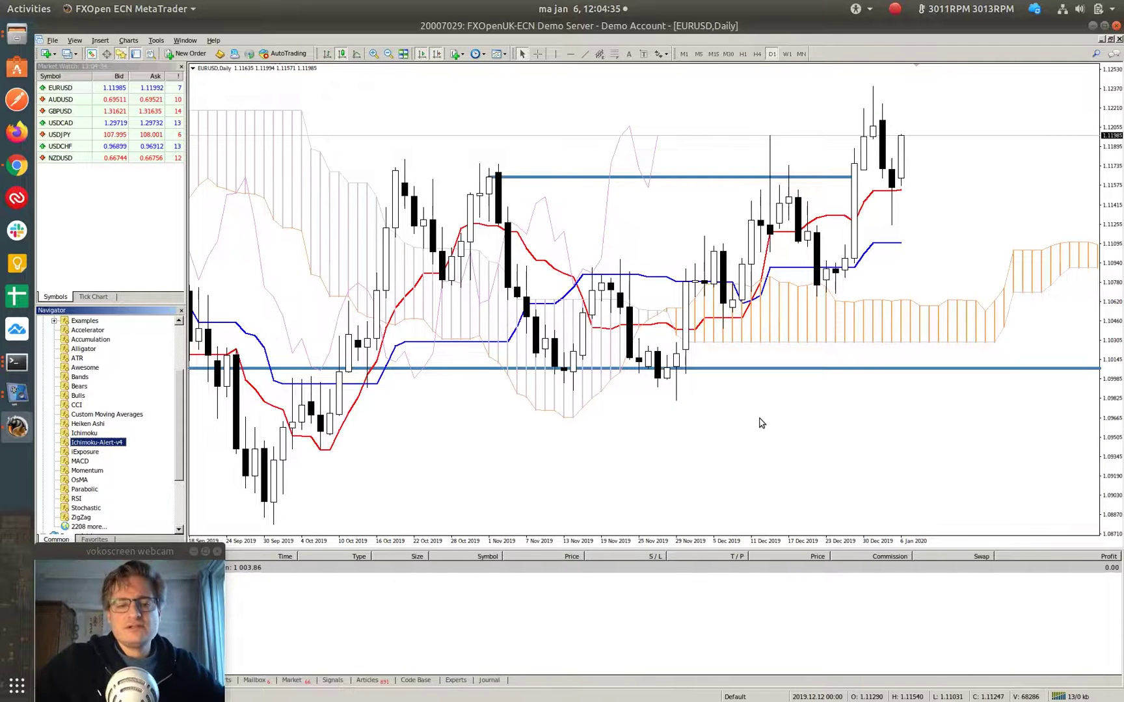